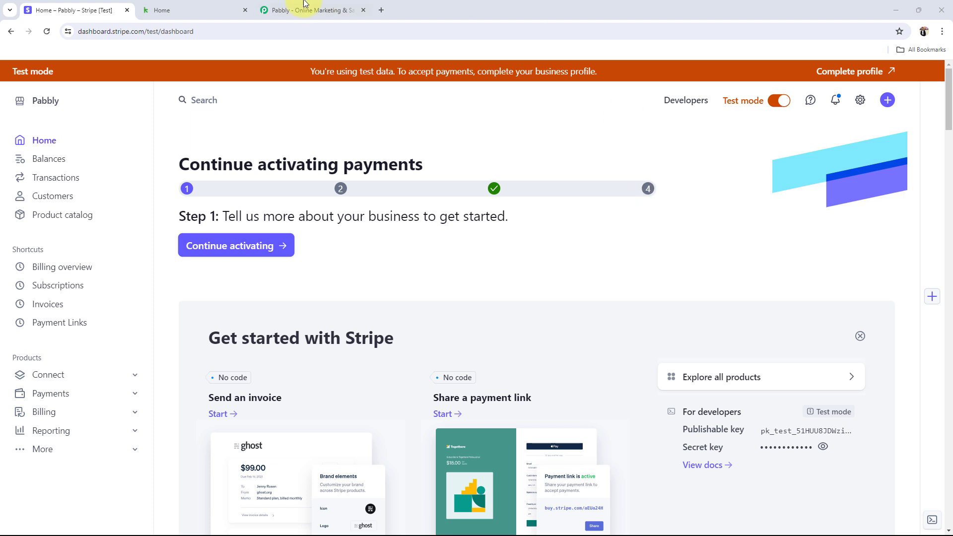
Step: Look over the Keap and Stripe test dashboards, then bring up the pabbly.com home page
{"action": "left_click", "coordinate": [205, 12]}
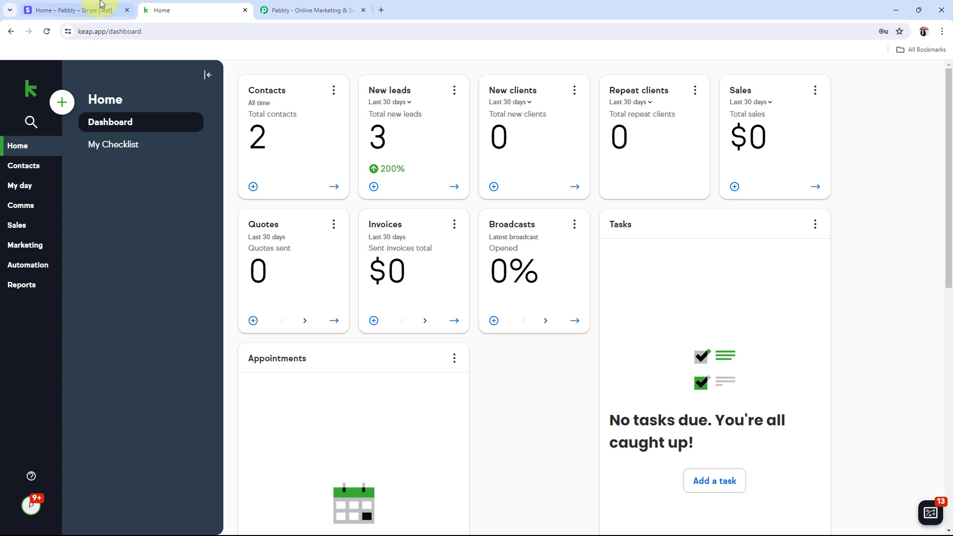
{"action": "left_click", "coordinate": [75, 10]}
{"action": "left_click", "coordinate": [198, 10]}
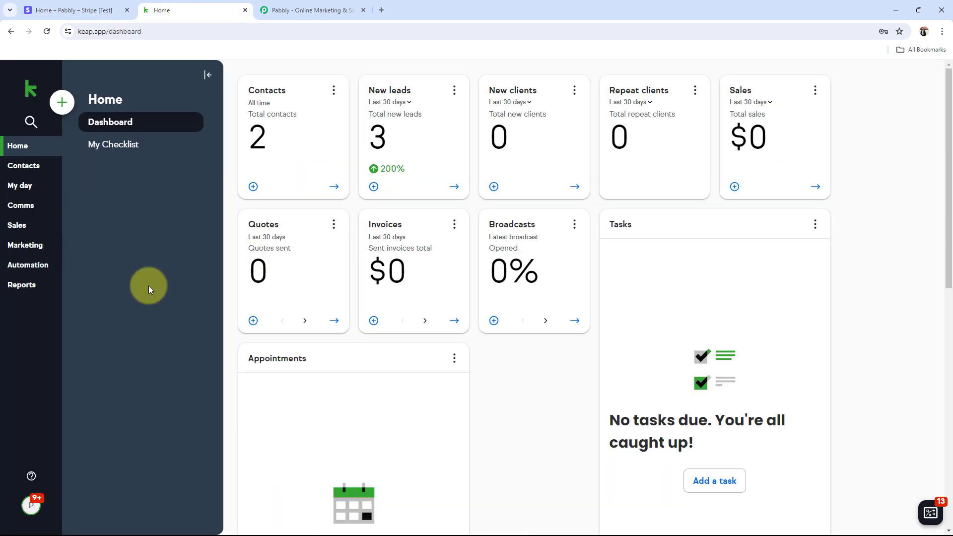
{"action": "left_click", "coordinate": [303, 10]}
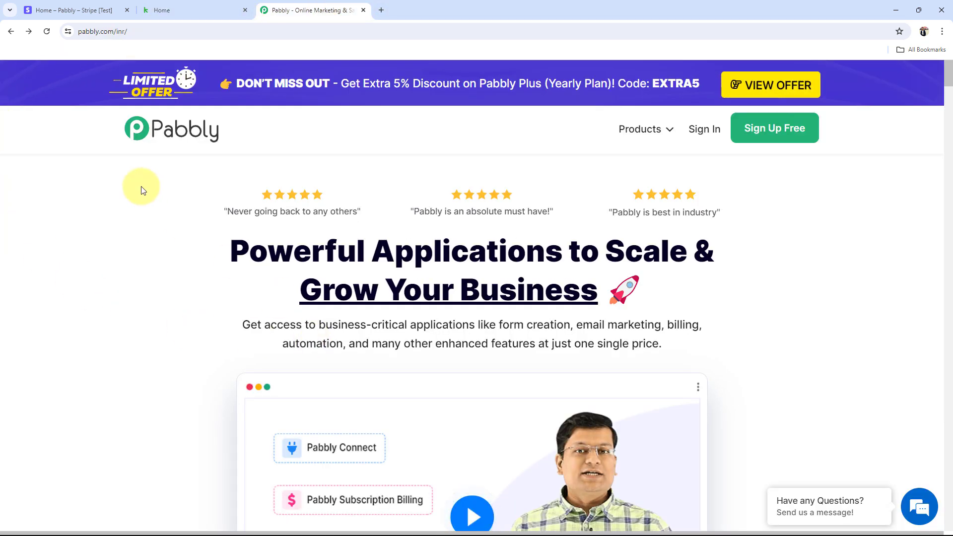
Step: Sign in to Pabbly and launch Pabbly Connect from the All Pabbly Apps page
{"action": "left_click_drag", "start_coordinate": [77, 31], "coordinate": [146, 29]}
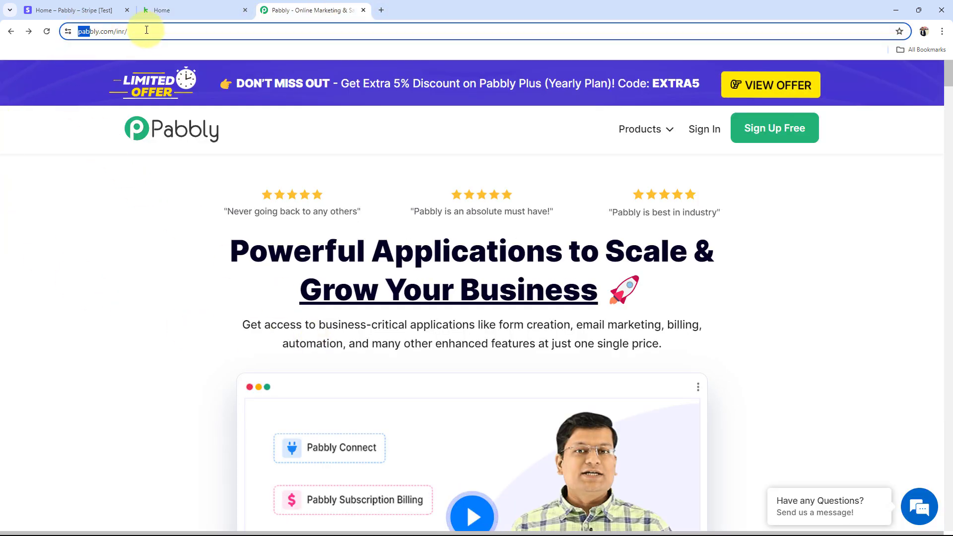
{"action": "left_click", "coordinate": [65, 255]}
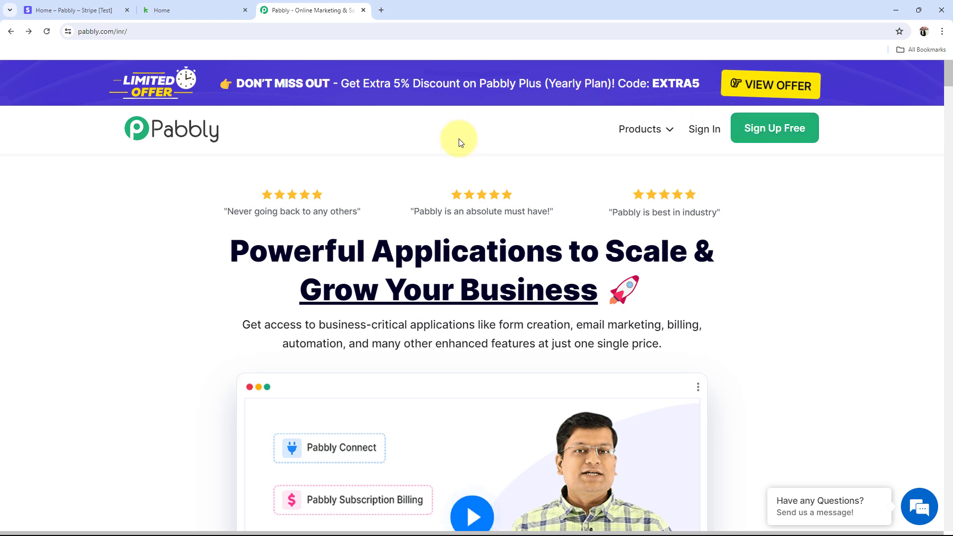
{"action": "left_click", "coordinate": [703, 129]}
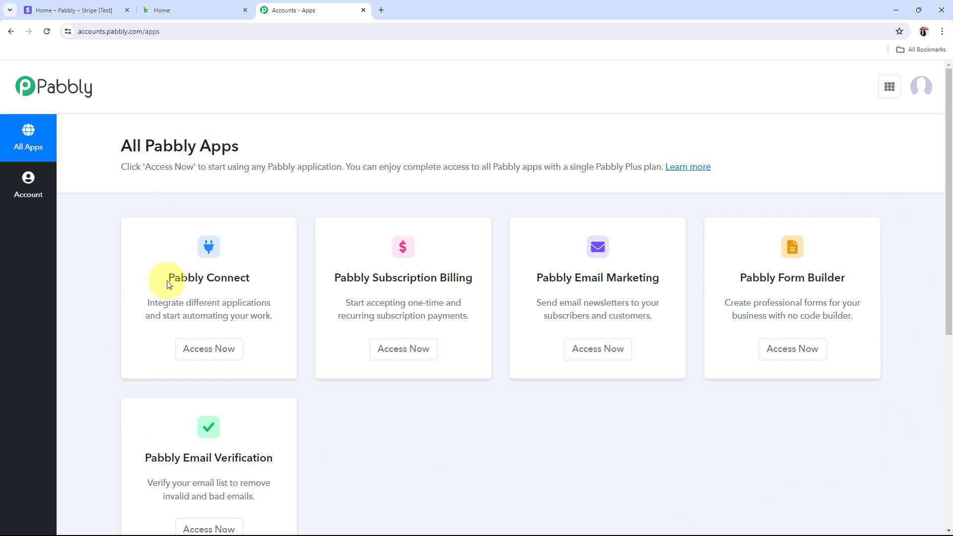
{"action": "left_click_drag", "start_coordinate": [165, 277], "coordinate": [279, 280]}
{"action": "left_click", "coordinate": [213, 347]}
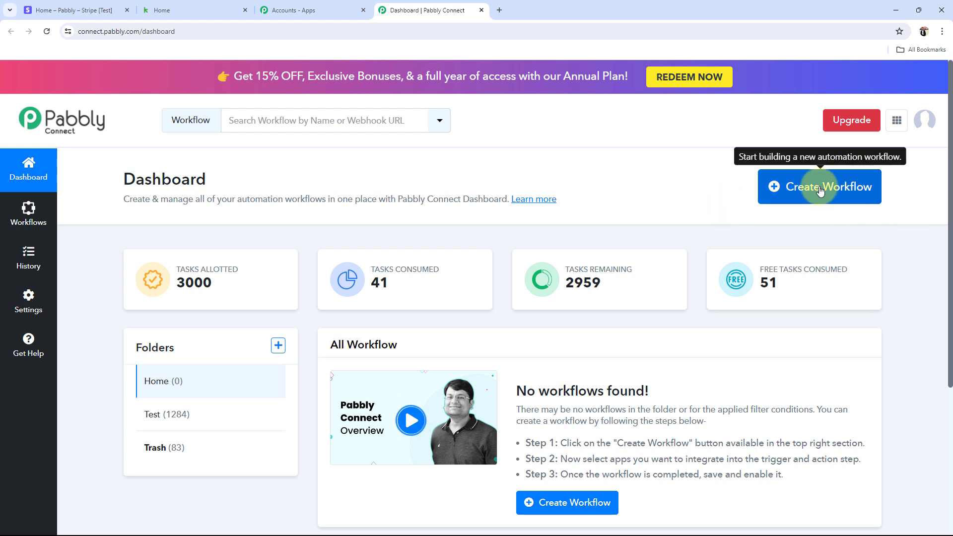
Step: Create the workflow 'Add Stripe Customers in Keap as Contacts Automatically', keeping the Home folder
{"action": "left_click", "coordinate": [776, 187]}
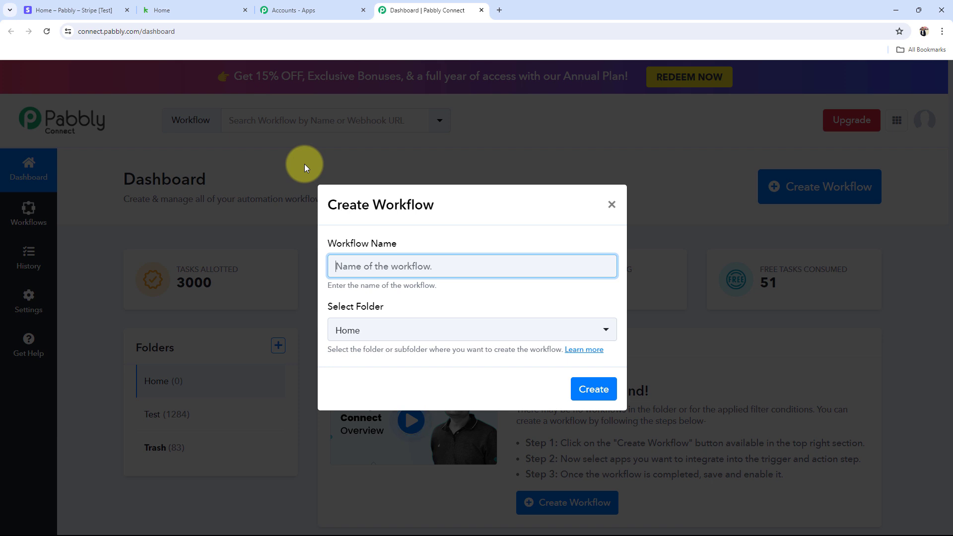
{"action": "type", "text": "Add Stripe Customers in Keap as Contacts Automatically"}
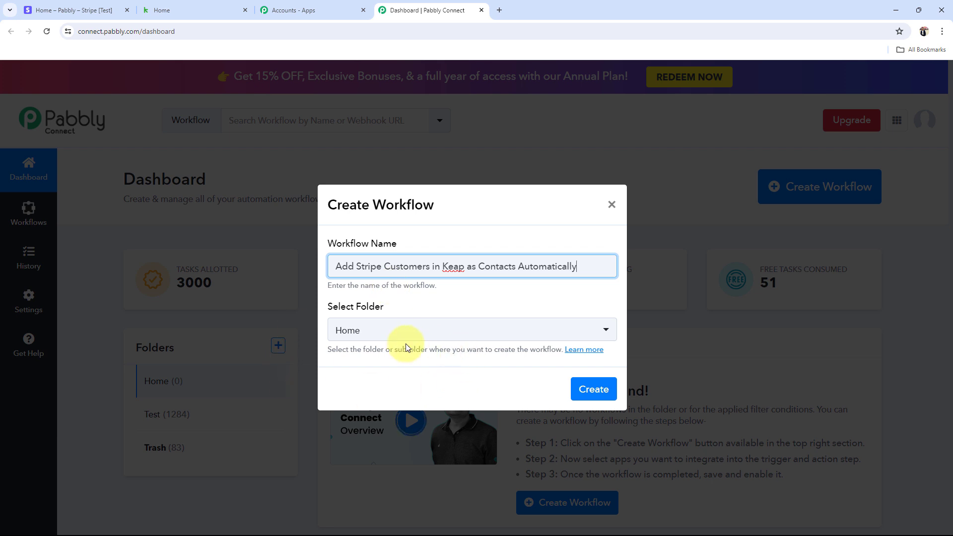
{"action": "left_click", "coordinate": [355, 333]}
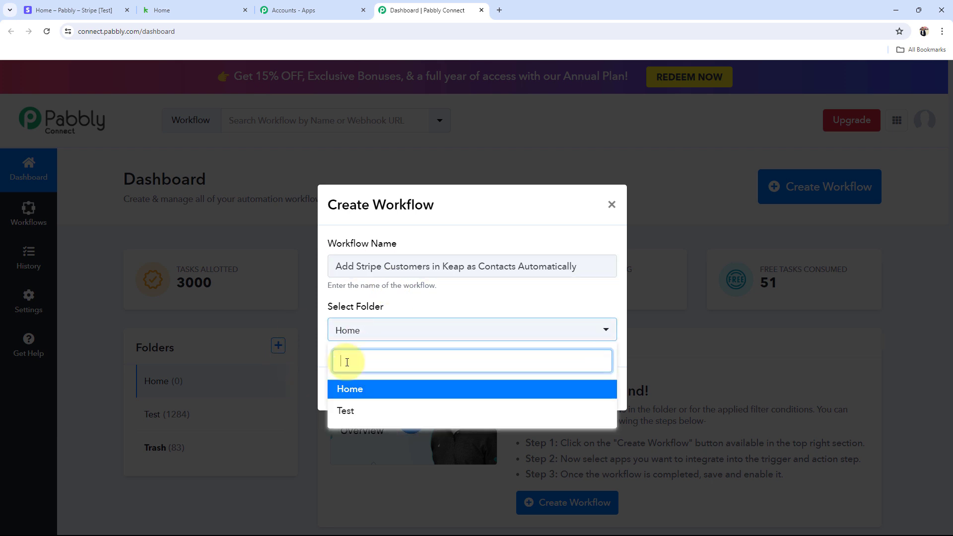
{"action": "left_click", "coordinate": [343, 389]}
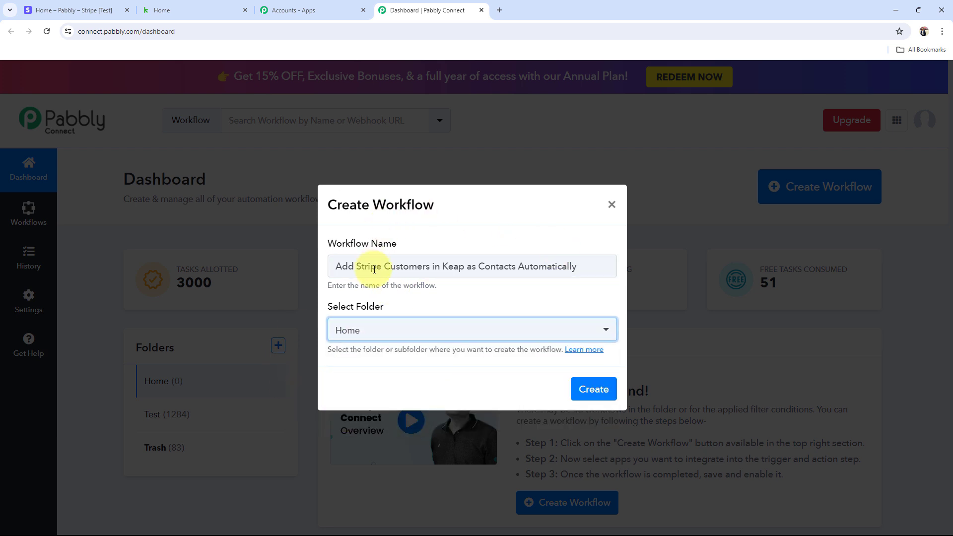
{"action": "left_click", "coordinate": [584, 387]}
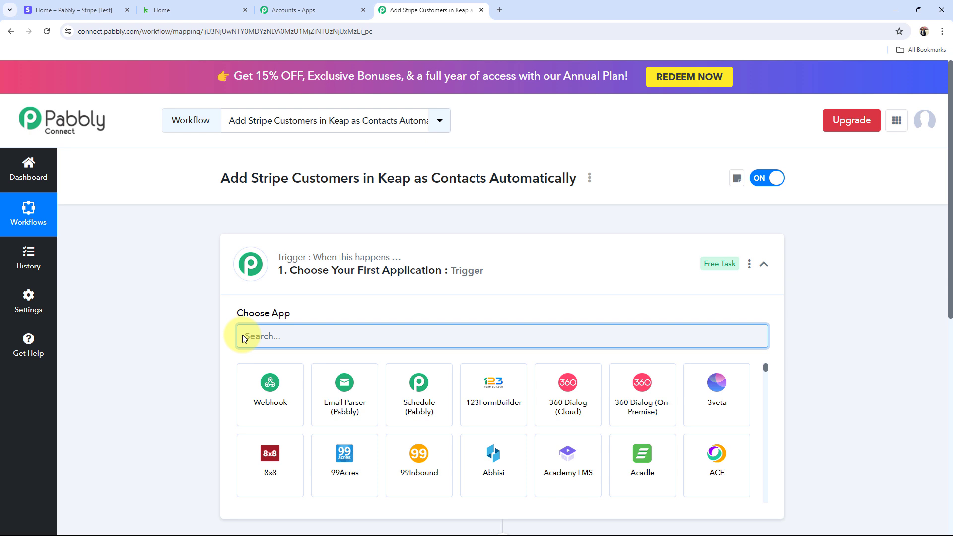
Step: Collapse the trigger card so the empty trigger and action steps both show
{"action": "left_click", "coordinate": [525, 255]}
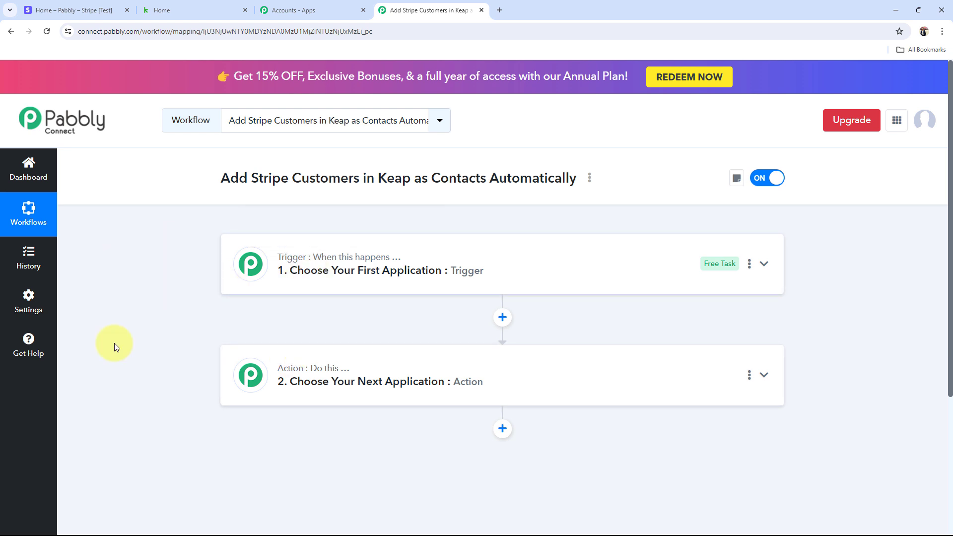
{"action": "mouse_move", "coordinate": [292, 369]}
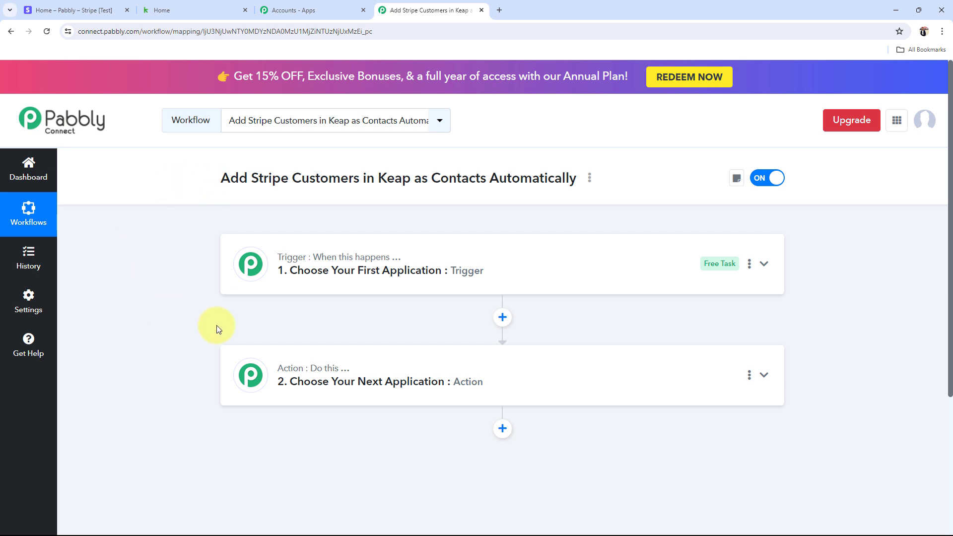
Step: Check the Keap dashboard's 2 total contacts, then return to the Stripe test dashboard
{"action": "left_click", "coordinate": [191, 7]}
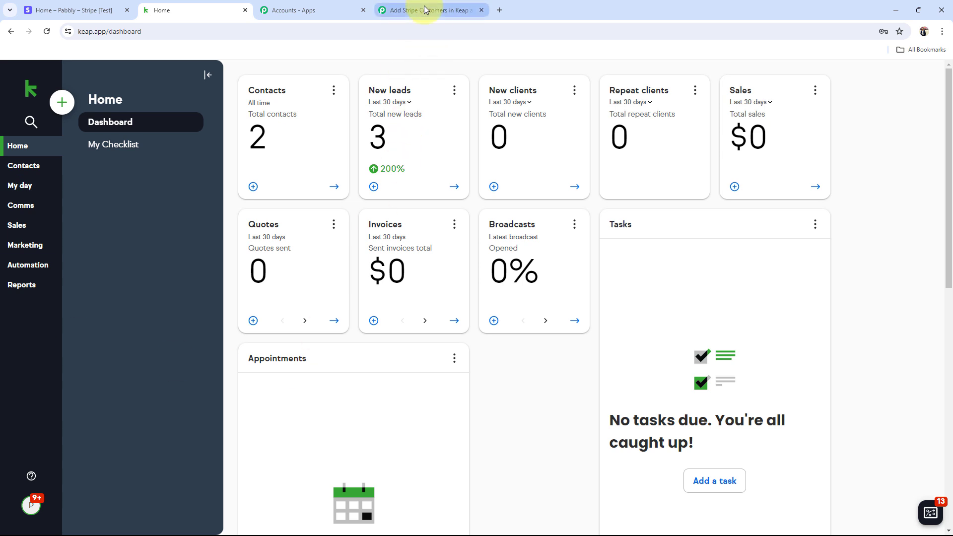
{"action": "mouse_move", "coordinate": [425, 9]}
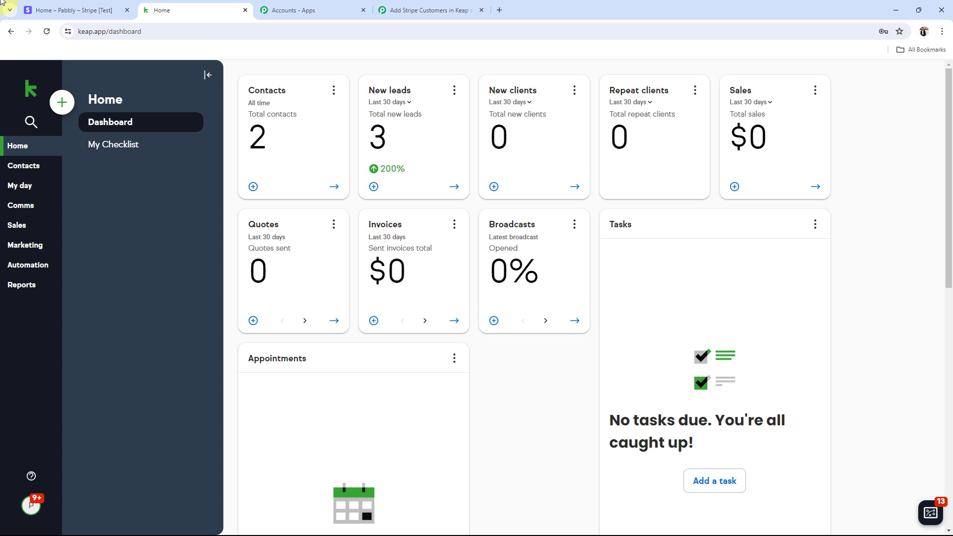
{"action": "left_click", "coordinate": [94, 10]}
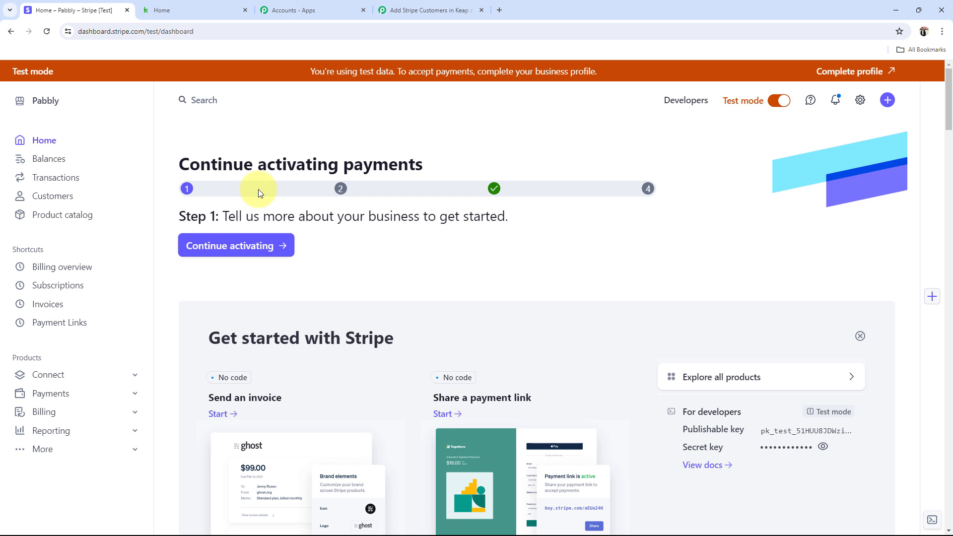
Step: Switch back to the Keap Home dashboard
{"action": "left_click", "coordinate": [164, 10]}
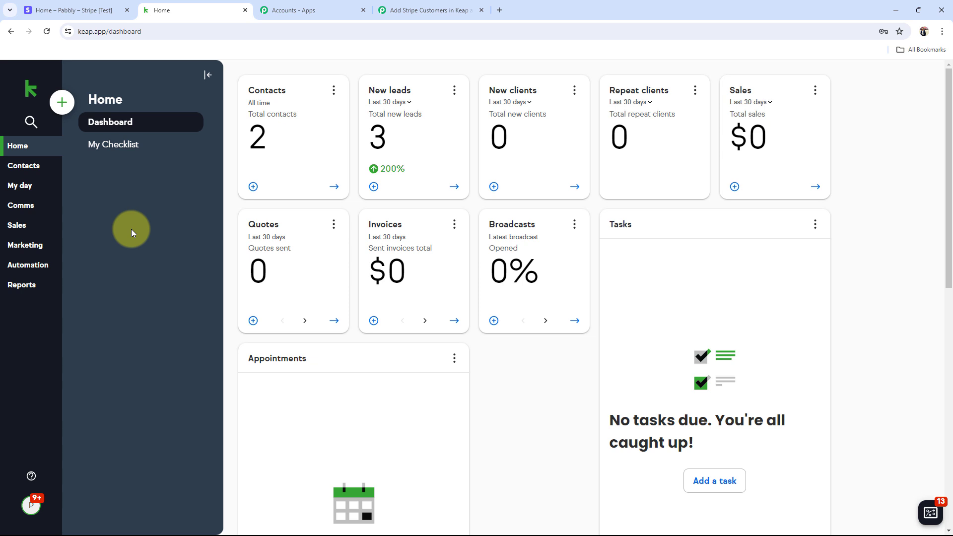
Step: Set the workflow trigger to Stripe with the New Charge event
{"action": "left_click", "coordinate": [426, 9]}
{"action": "left_click", "coordinate": [317, 270]}
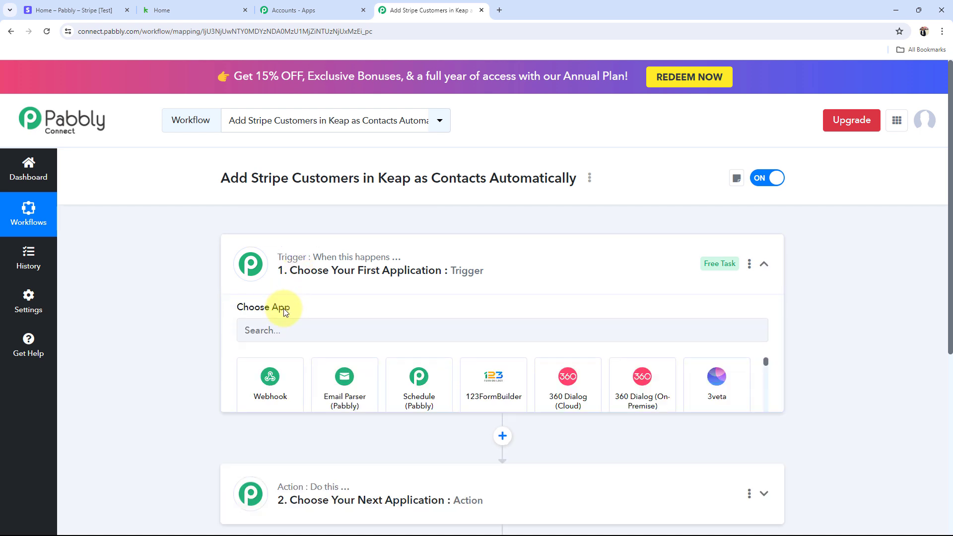
{"action": "left_click", "coordinate": [284, 336]}
{"action": "type", "text": "S"}
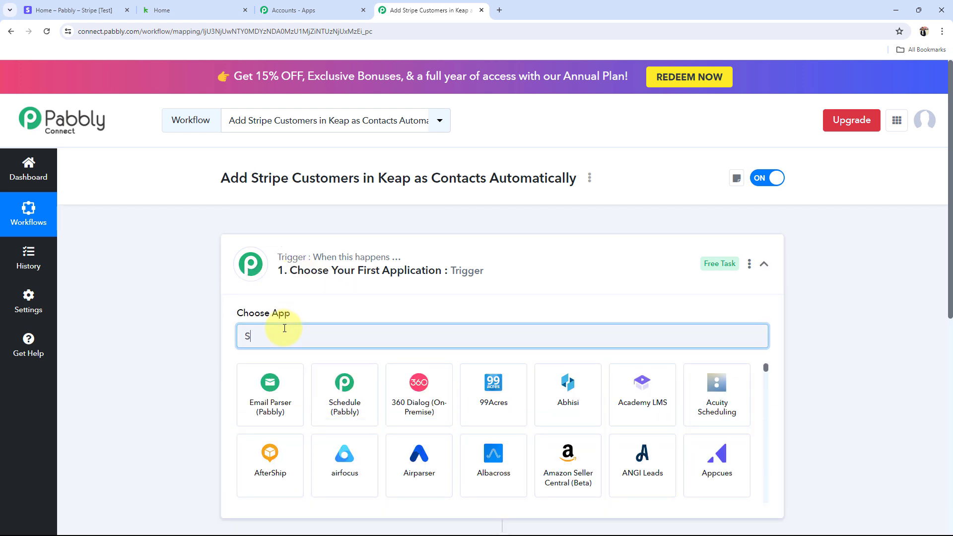
{"action": "type", "text": "t"}
{"action": "key", "text": "BackSpace"}
{"action": "type", "text": "tripe"}
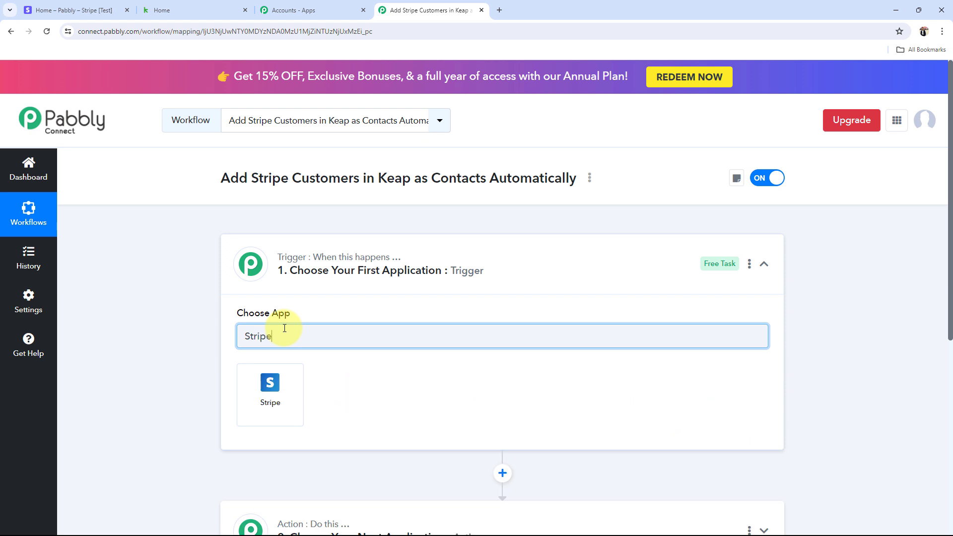
{"action": "left_click", "coordinate": [297, 385]}
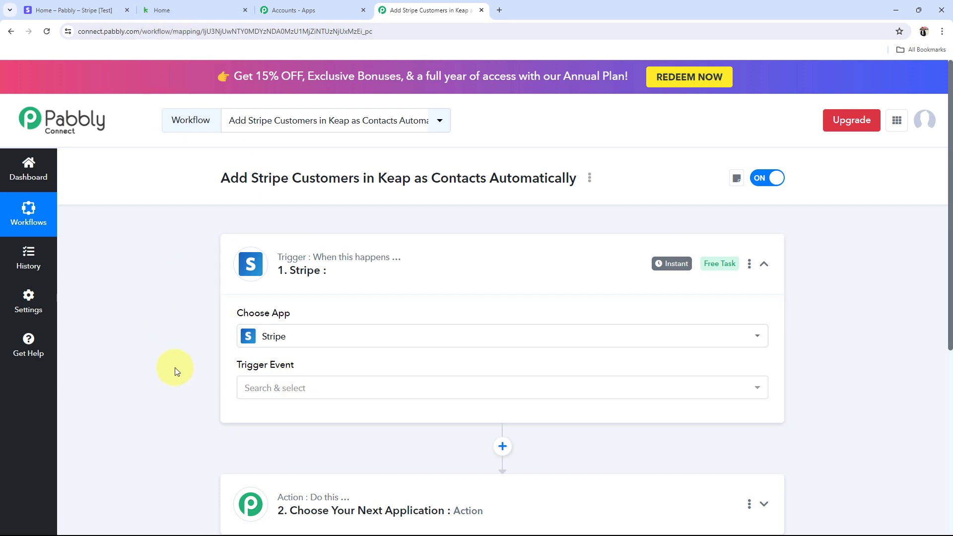
{"action": "left_click", "coordinate": [250, 389]}
{"action": "left_click", "coordinate": [340, 278]}
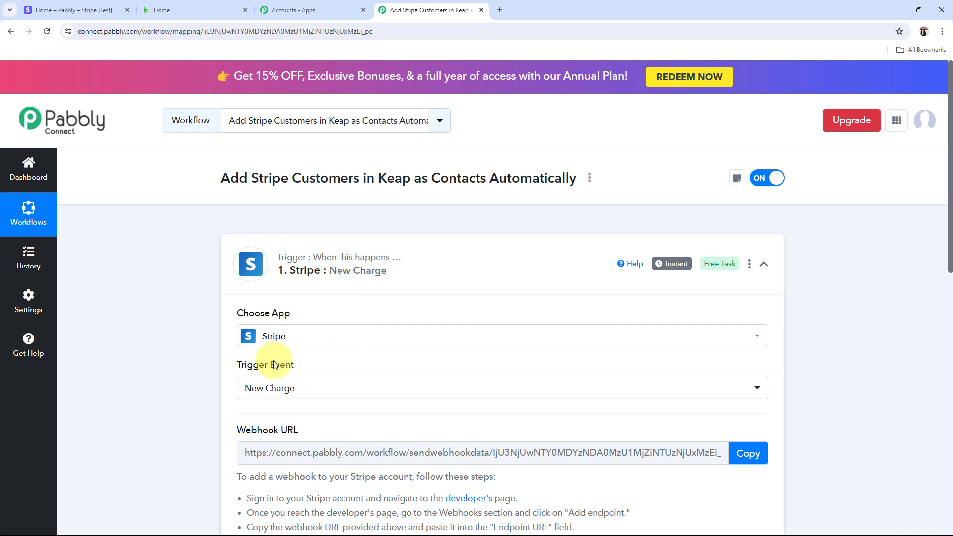
{"action": "scroll", "coordinate": [298, 323], "scroll_direction": "down", "scroll_amount": 3}
{"action": "left_click", "coordinate": [366, 121]}
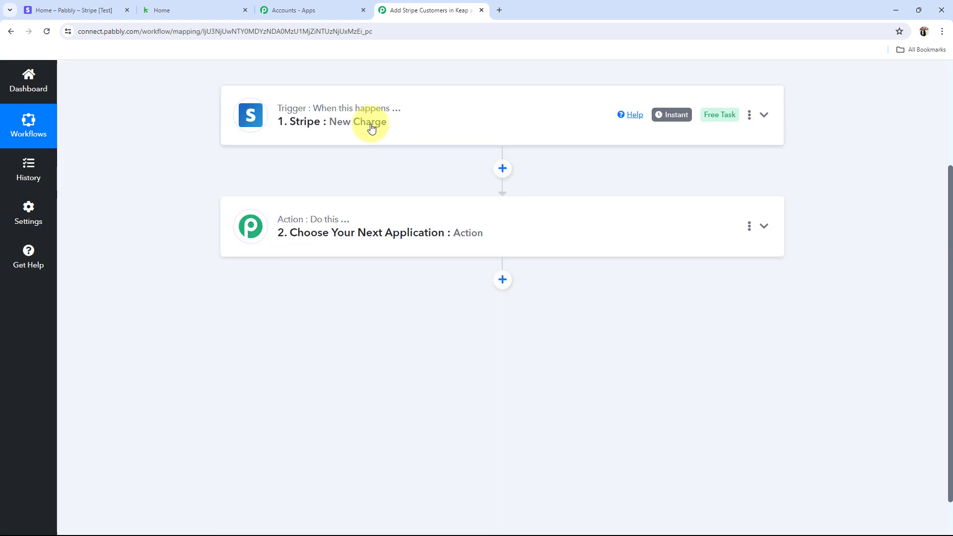
Step: Set the action to Infusionsoft by Keap with the Create/Update Contact event
{"action": "left_click", "coordinate": [329, 247]}
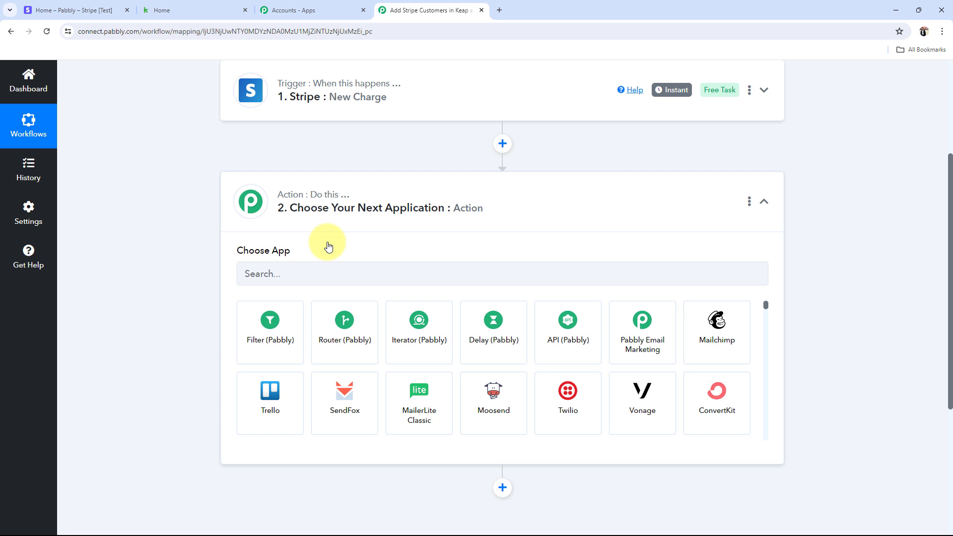
{"action": "left_click", "coordinate": [297, 272]}
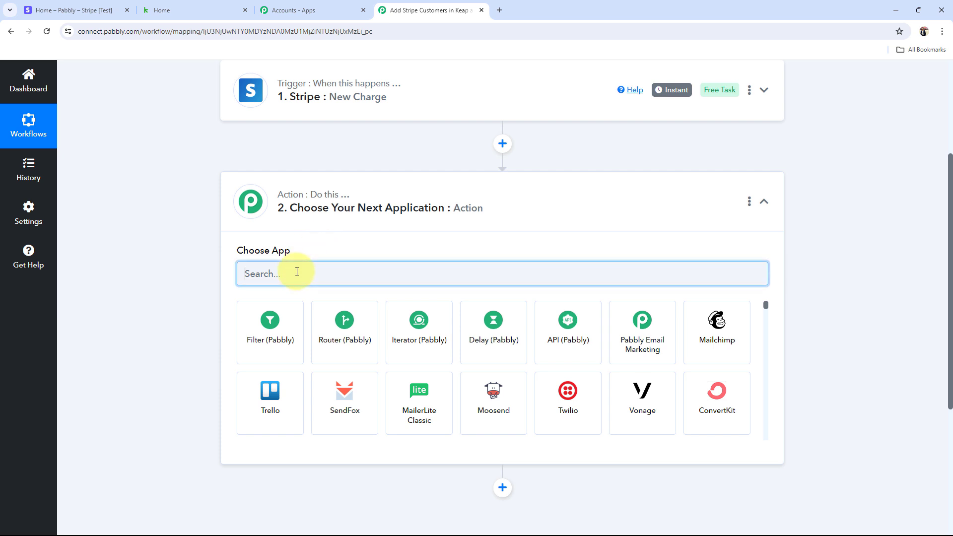
{"action": "type", "text": "Keap"}
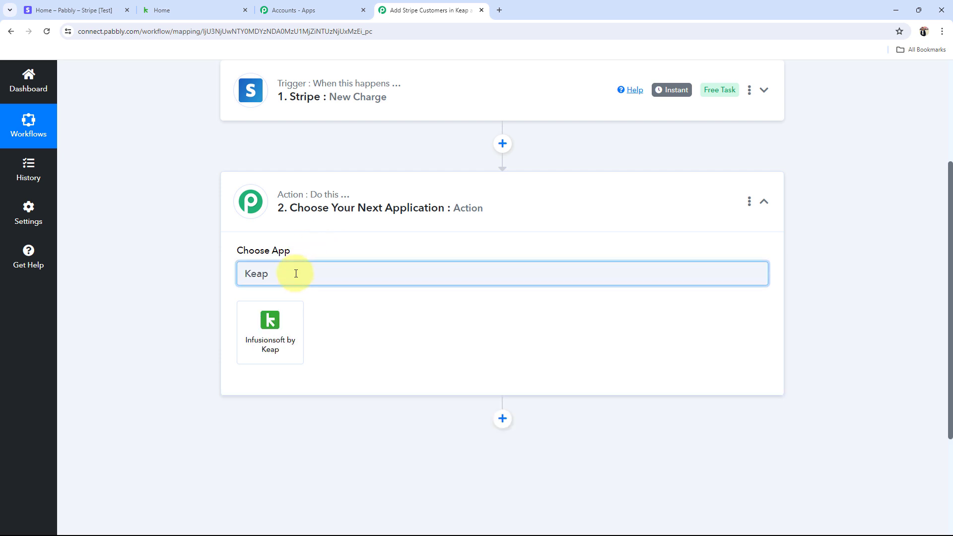
{"action": "left_click", "coordinate": [280, 319]}
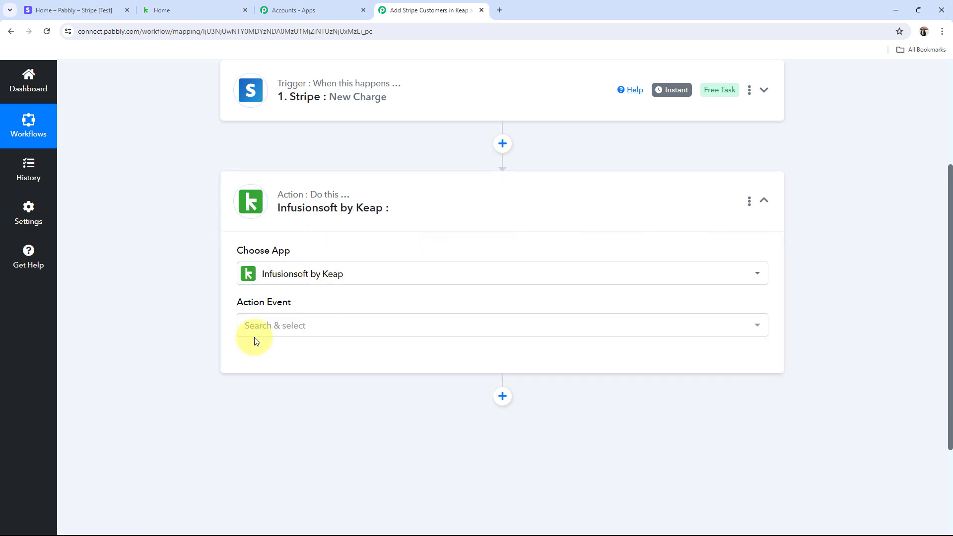
{"action": "left_click", "coordinate": [262, 325]}
{"action": "left_click", "coordinate": [279, 154]}
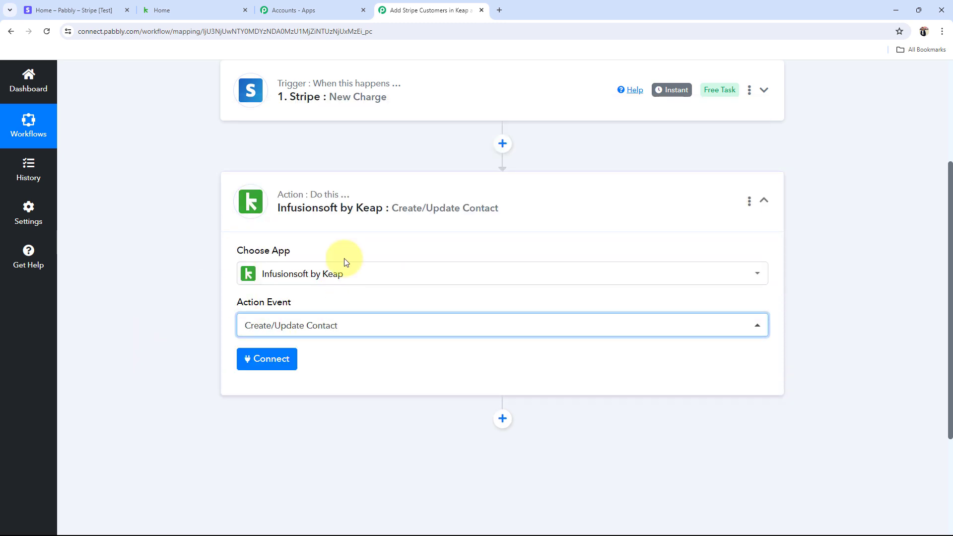
{"action": "left_click", "coordinate": [336, 210]}
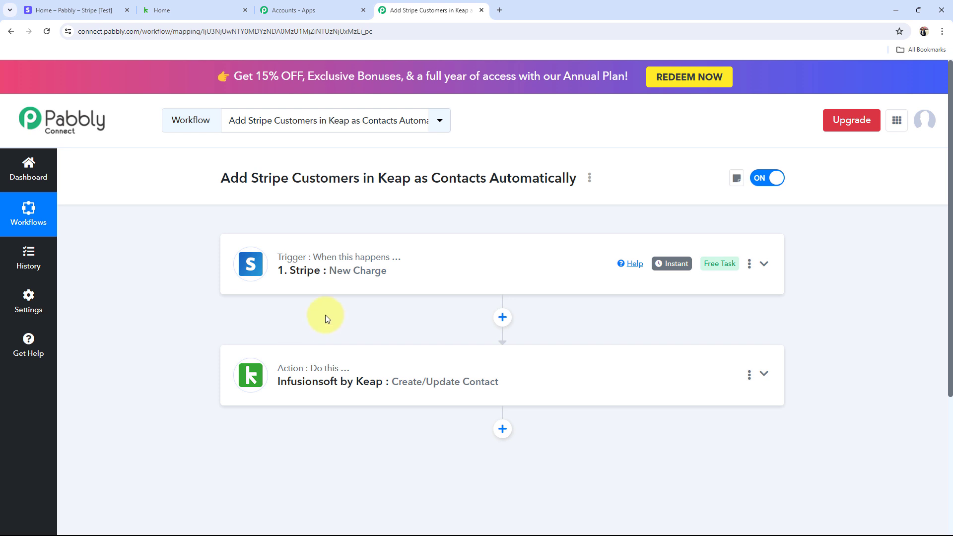
Step: Expand the Stripe trigger and copy its webhook URL
{"action": "left_click", "coordinate": [339, 265]}
{"action": "scroll", "coordinate": [202, 436], "scroll_direction": "down", "scroll_amount": 3}
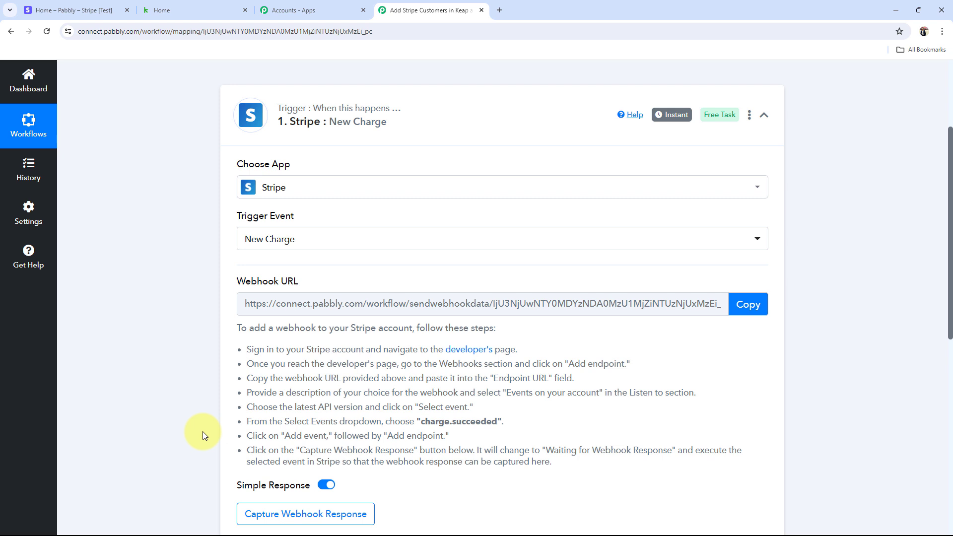
{"action": "scroll", "coordinate": [203, 435], "scroll_direction": "down", "scroll_amount": 3}
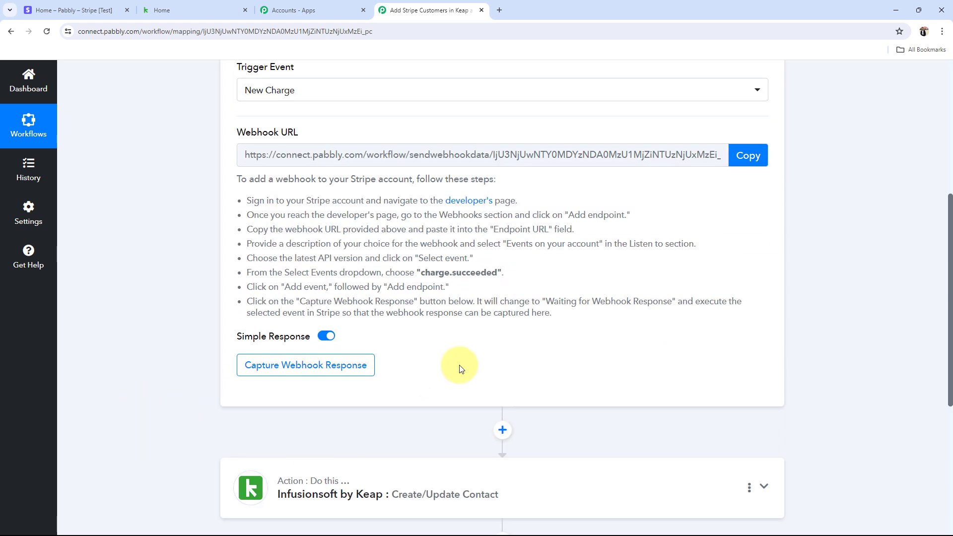
{"action": "scroll", "coordinate": [212, 411], "scroll_direction": "up", "scroll_amount": 4}
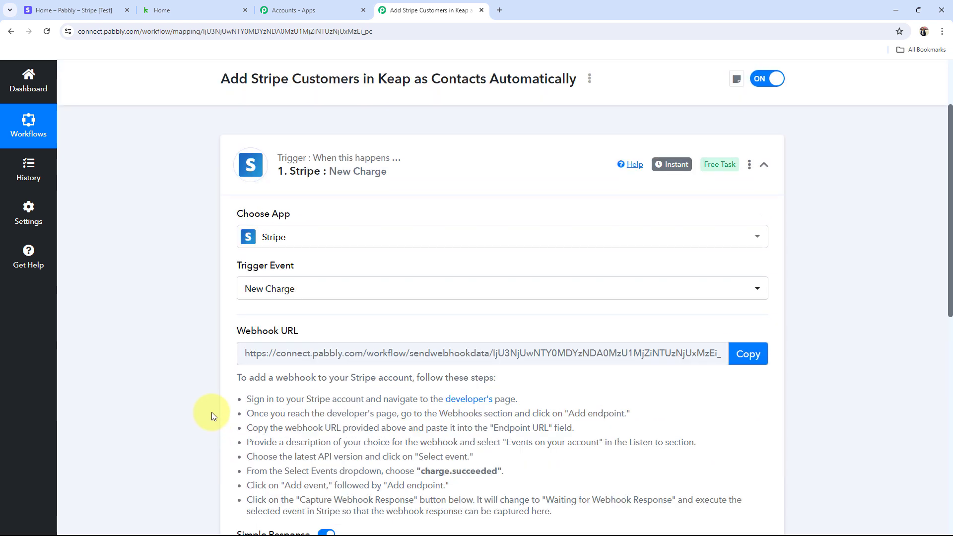
{"action": "scroll", "coordinate": [211, 415], "scroll_direction": "down", "scroll_amount": 1}
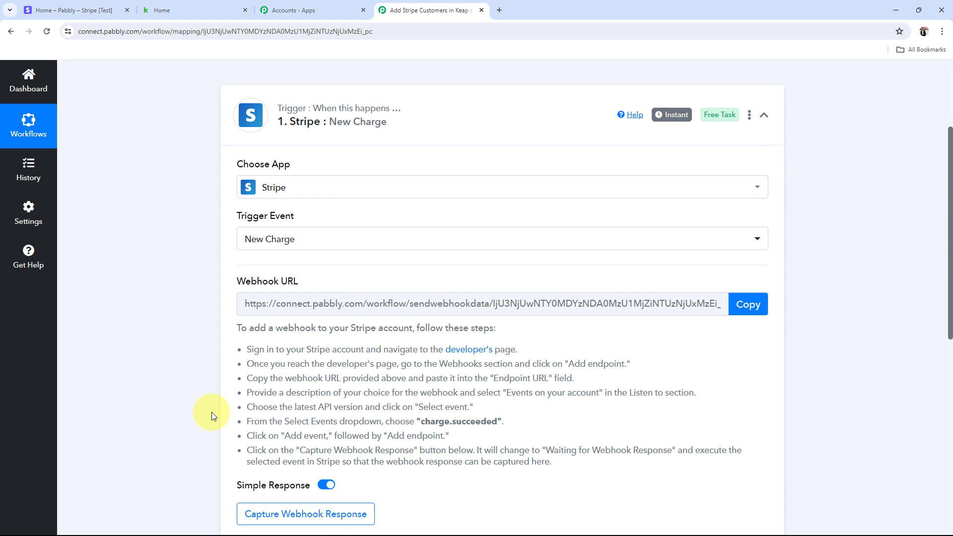
{"action": "left_click_drag", "start_coordinate": [238, 283], "coordinate": [323, 274]}
{"action": "left_click", "coordinate": [166, 331]}
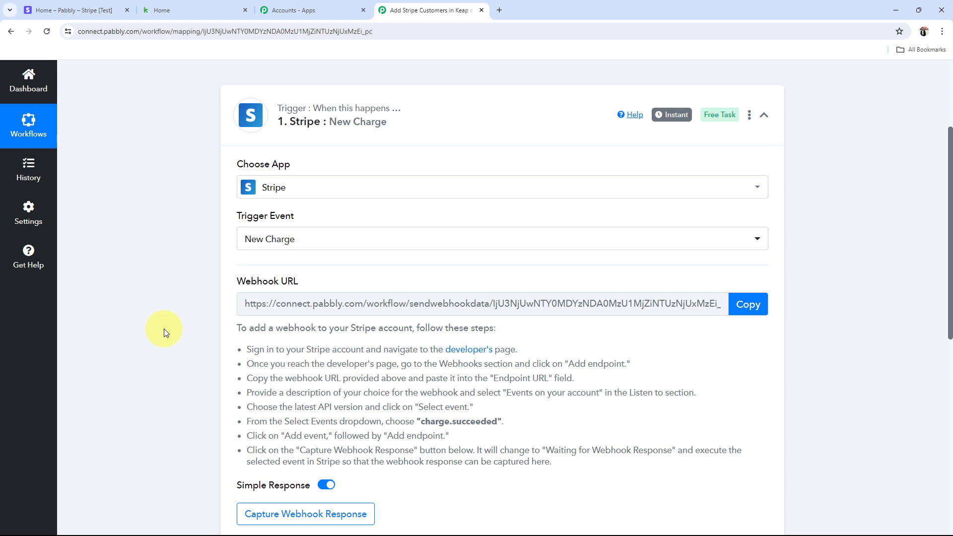
{"action": "left_click", "coordinate": [747, 304]}
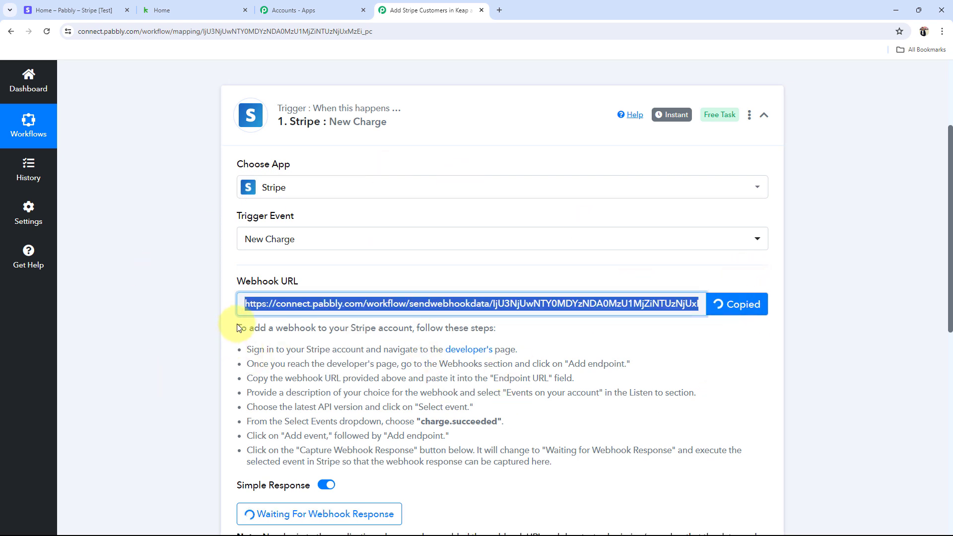
Step: Read the webhook setup instructions, then go to the Stripe dashboard
{"action": "left_click_drag", "start_coordinate": [213, 319], "coordinate": [663, 448]}
{"action": "left_click", "coordinate": [619, 480]}
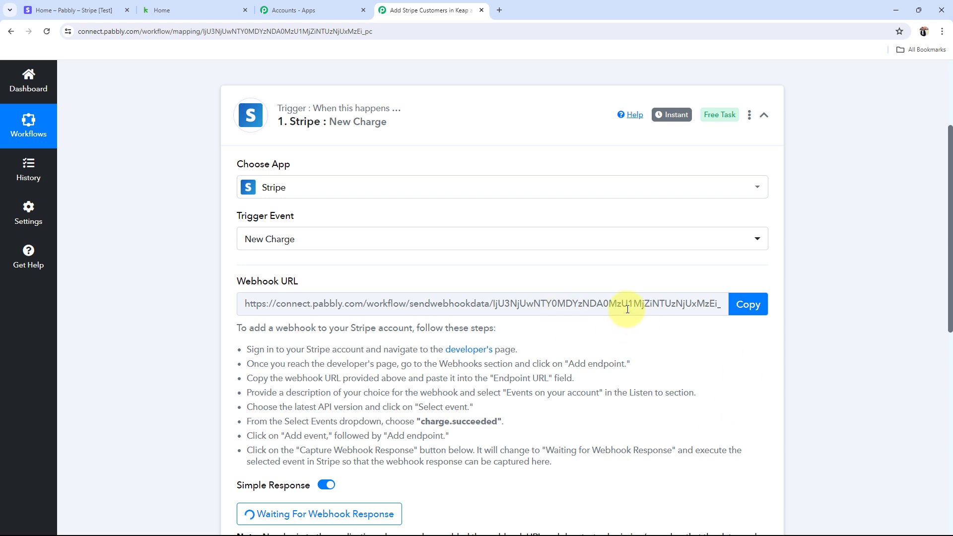
{"action": "left_click", "coordinate": [101, 6]}
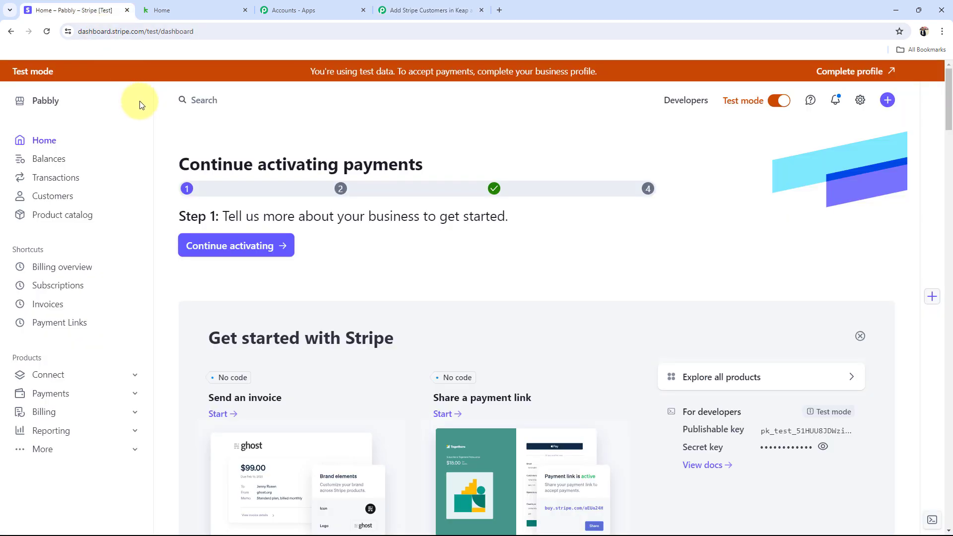
Step: Start a new endpoint from Stripe's Developers > Webhooks page
{"action": "left_click", "coordinate": [683, 104]}
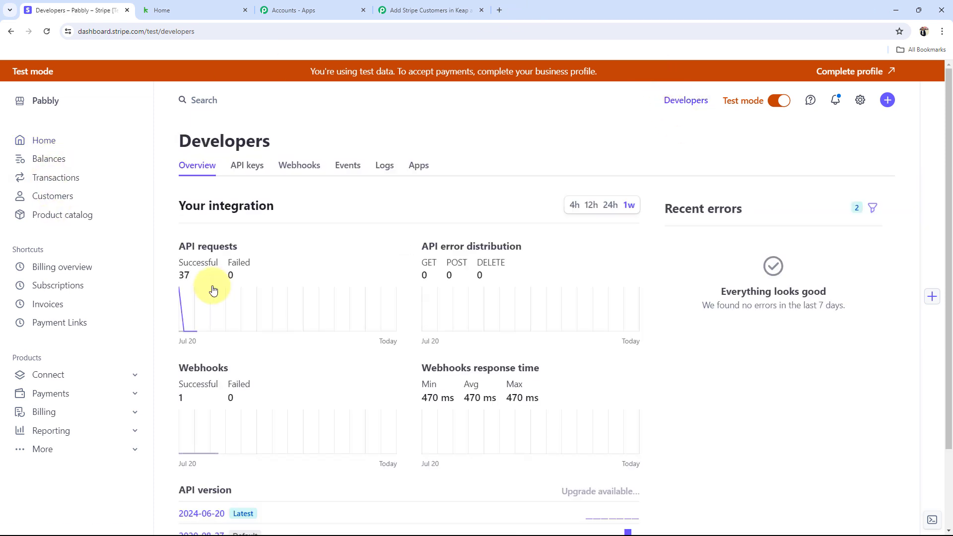
{"action": "left_click", "coordinate": [292, 163]}
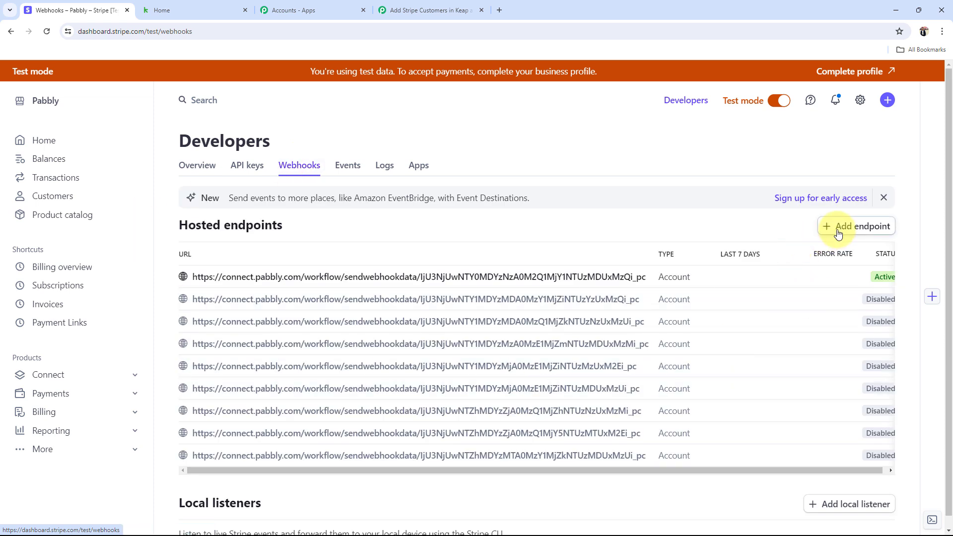
{"action": "left_click", "coordinate": [836, 229]}
{"action": "scroll", "coordinate": [84, 307], "scroll_direction": "down", "scroll_amount": 2}
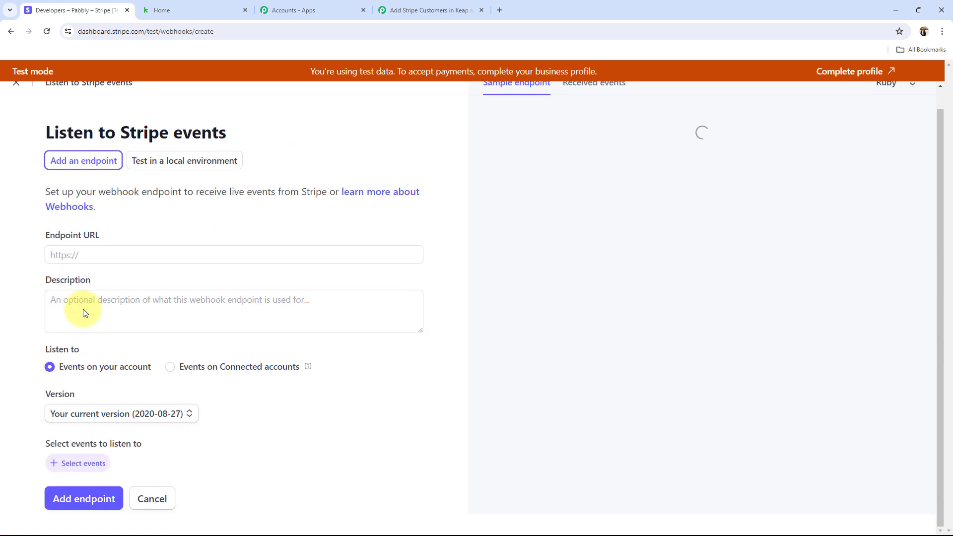
Step: Paste the Pabbly webhook URL as the Endpoint URL and choose Latest API version (2024-06-20)
{"action": "left_click", "coordinate": [422, 10]}
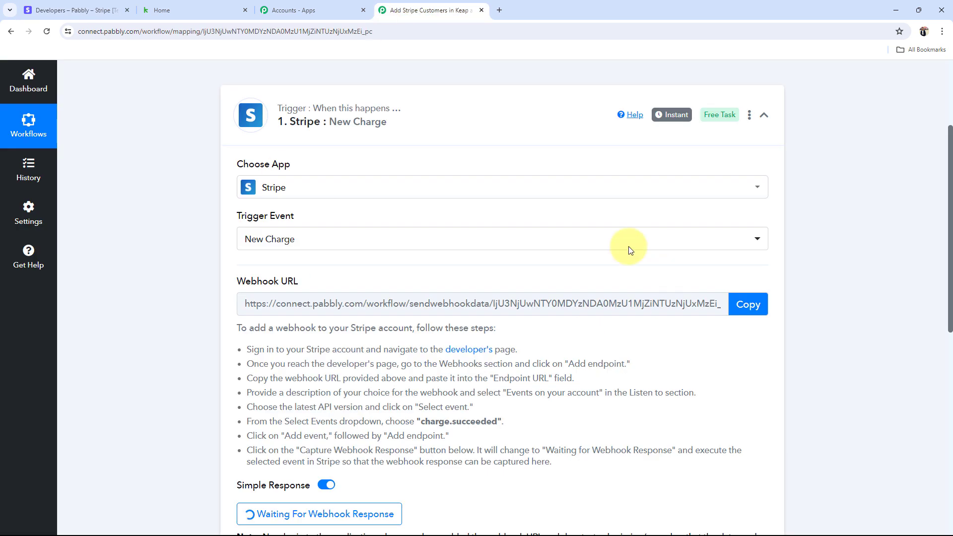
{"action": "left_click", "coordinate": [761, 308]}
{"action": "left_click", "coordinate": [72, 10]}
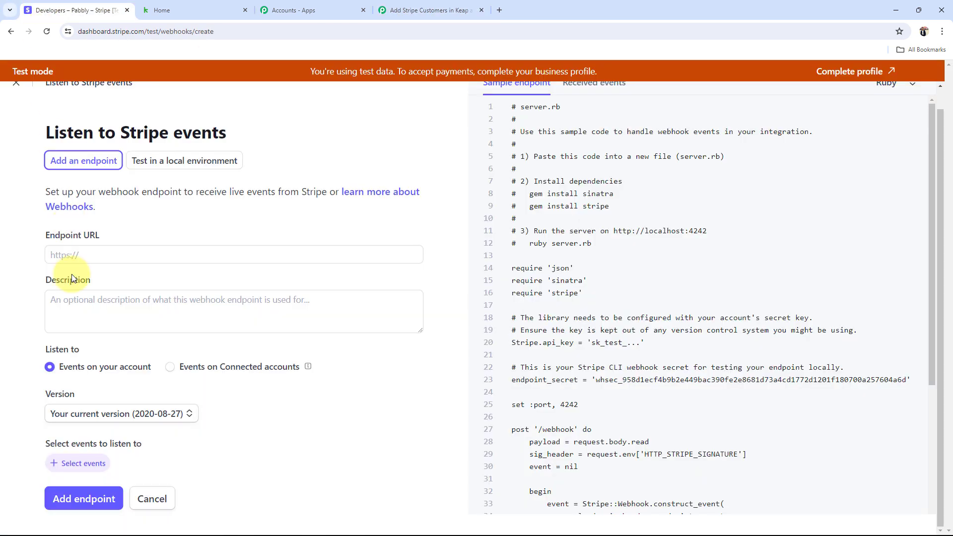
{"action": "left_click", "coordinate": [80, 258]}
{"action": "key", "text": "ctrl+v"}
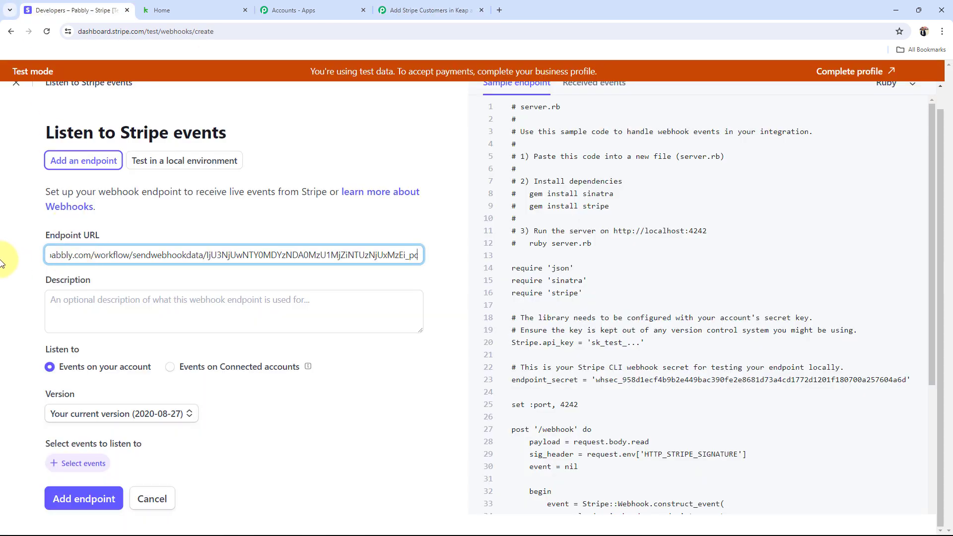
{"action": "left_click", "coordinate": [2, 262]}
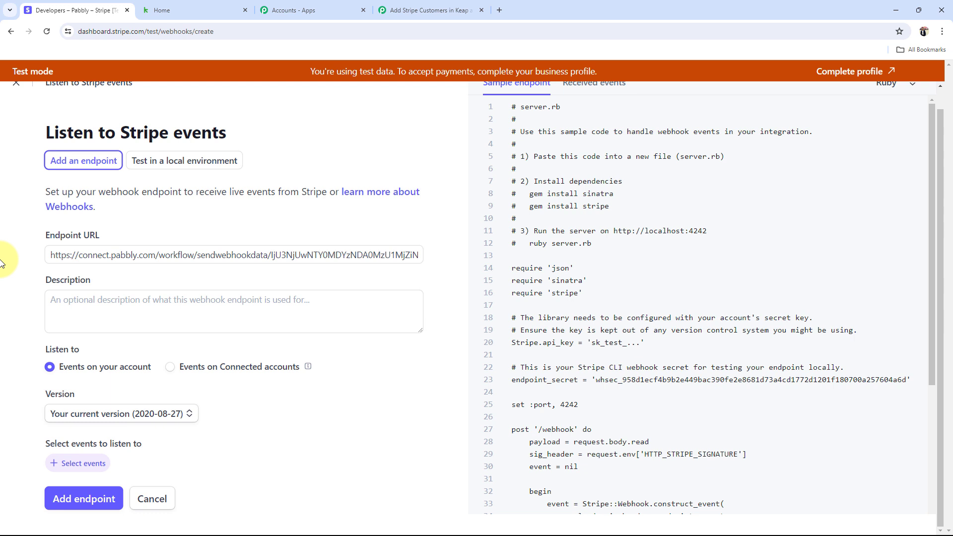
{"action": "left_click", "coordinate": [71, 414]}
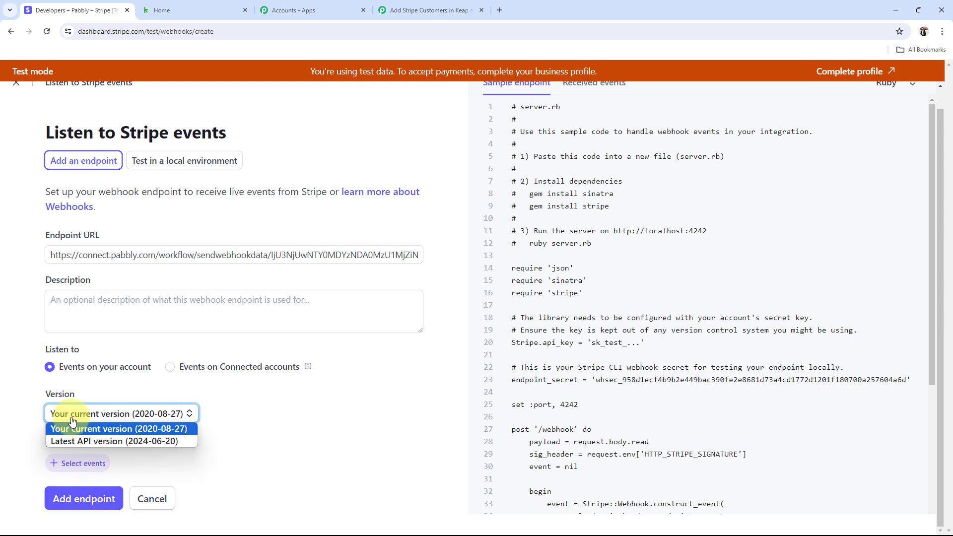
{"action": "left_click", "coordinate": [70, 440]}
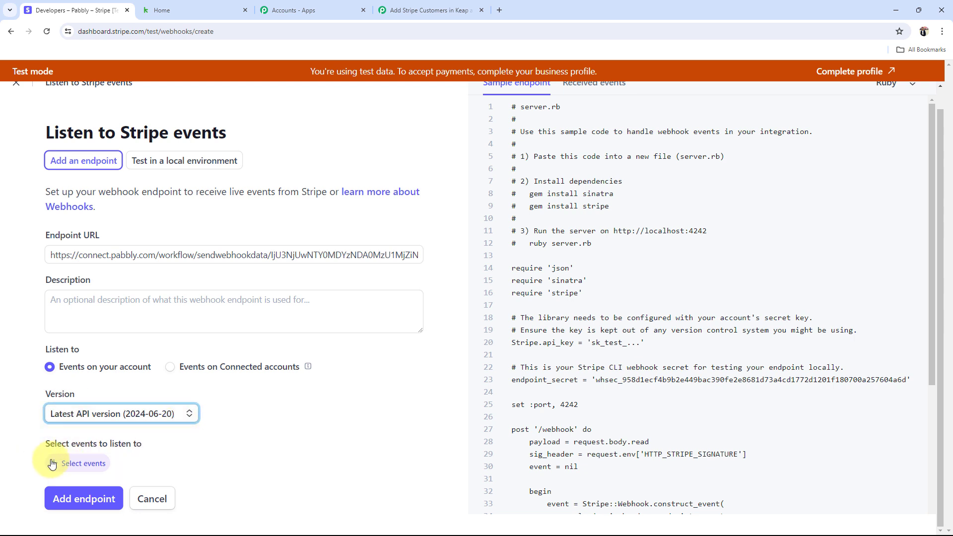
Step: Open event selection and confirm in Pabbly that charge.succeeded is the required event
{"action": "left_click", "coordinate": [65, 462]}
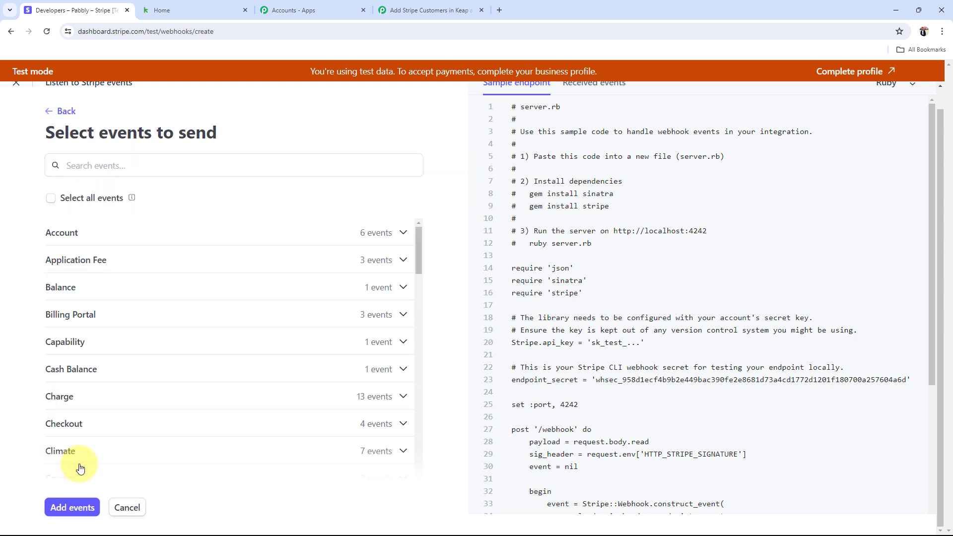
{"action": "left_click", "coordinate": [387, 10]}
{"action": "left_click_drag", "start_coordinate": [421, 421], "coordinate": [497, 422]}
{"action": "left_click", "coordinate": [104, 10]}
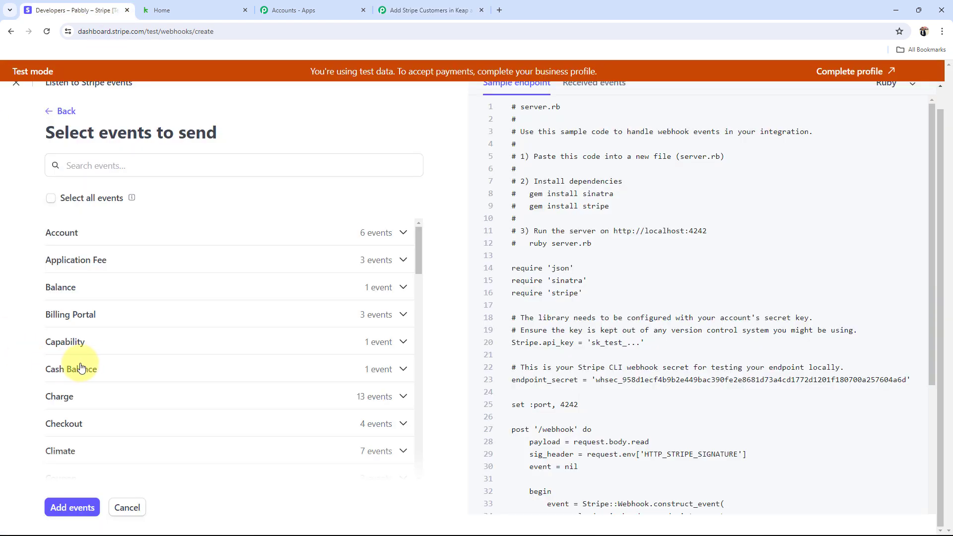
Step: Search 'charge s', add charge.succeeded, and create the webhook endpoint
{"action": "left_click", "coordinate": [98, 164]}
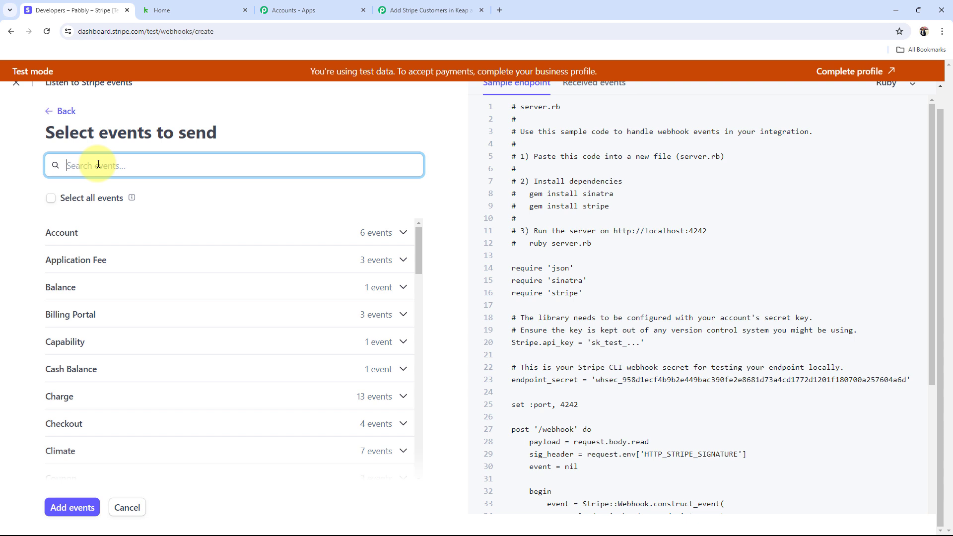
{"action": "type", "text": "charg"}
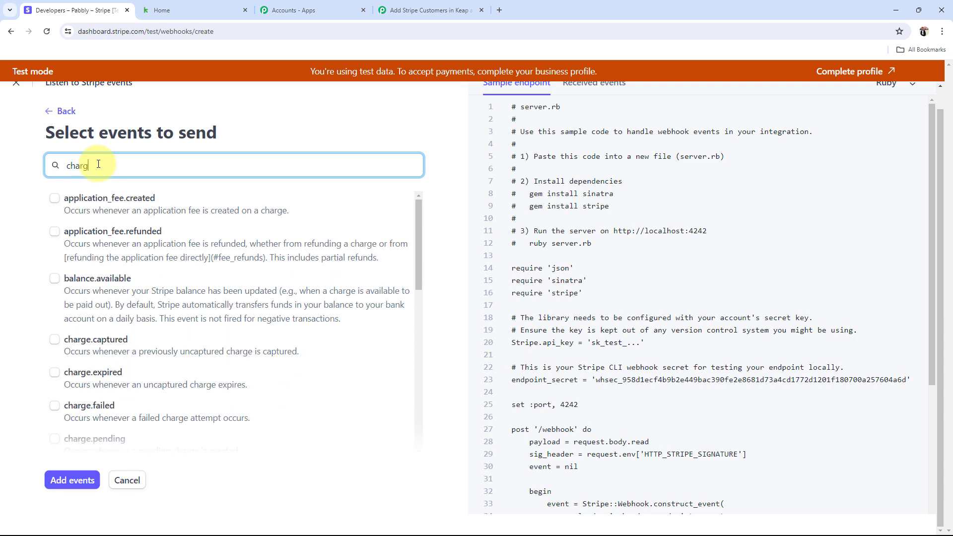
{"action": "type", "text": "e s"}
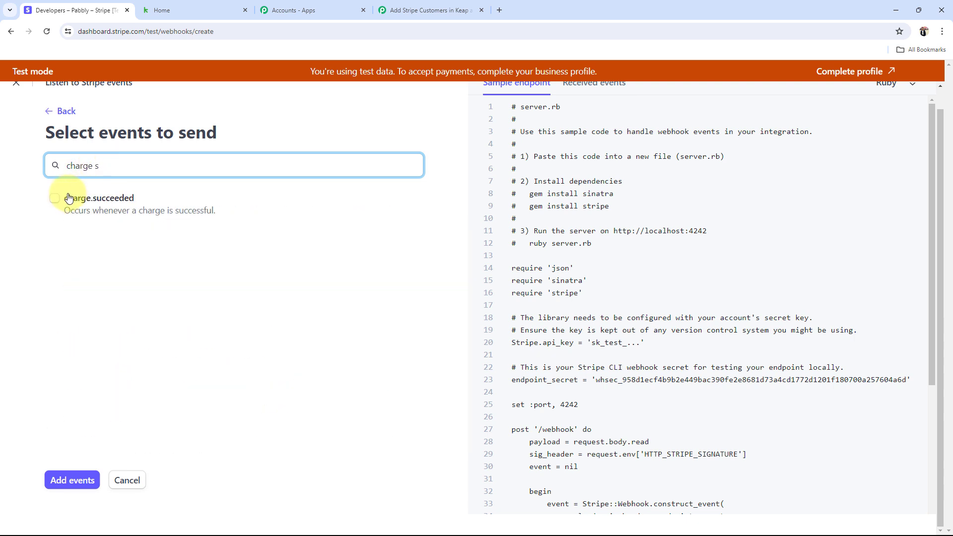
{"action": "left_click", "coordinate": [58, 199]}
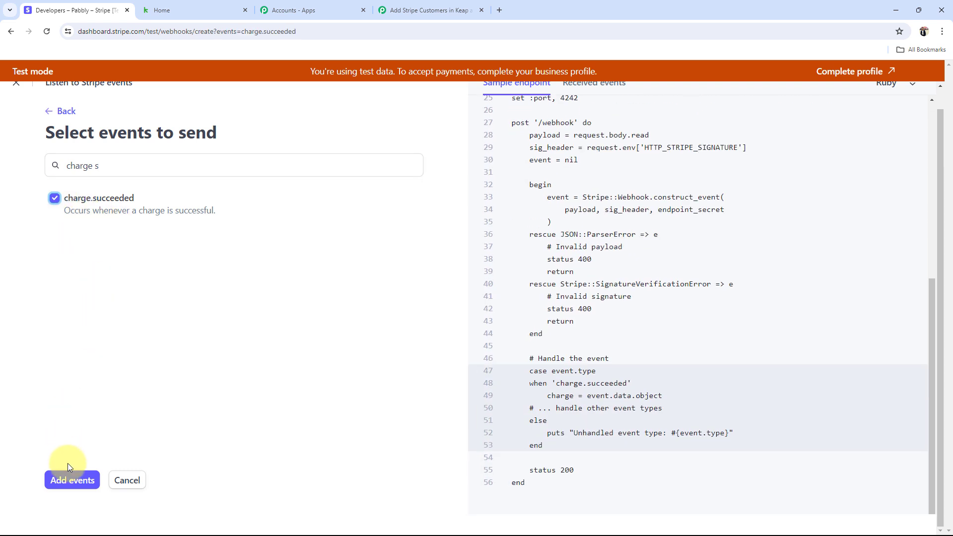
{"action": "left_click", "coordinate": [71, 478]}
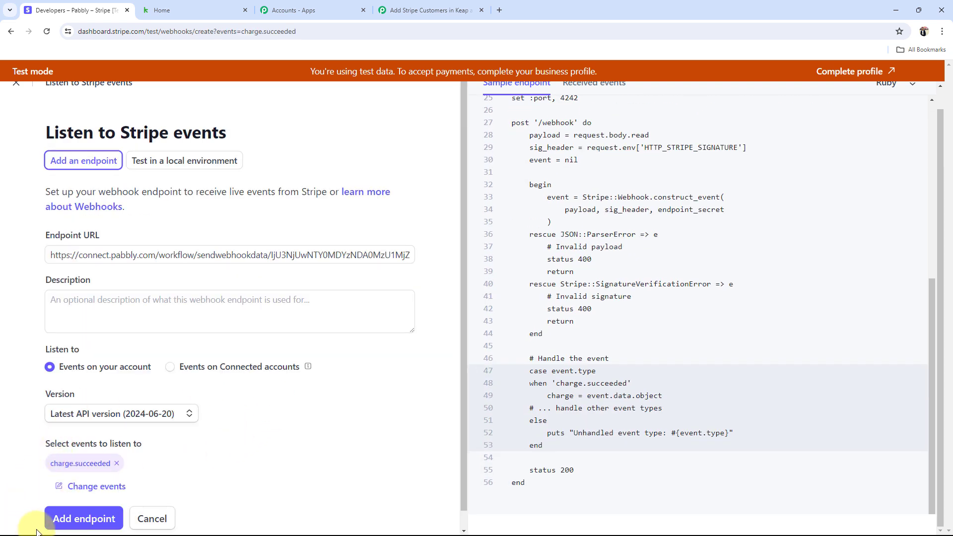
{"action": "left_click", "coordinate": [69, 518]}
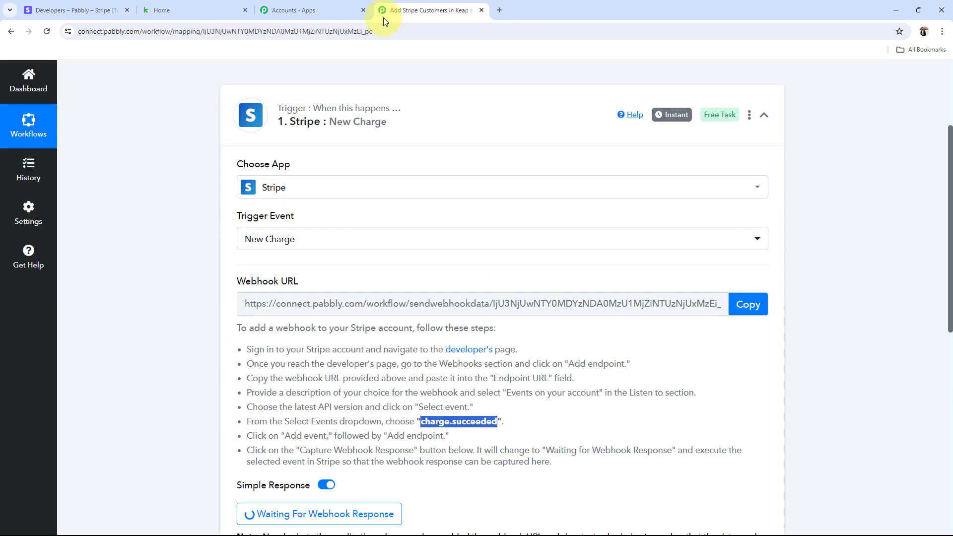
{"action": "left_click", "coordinate": [385, 10]}
{"action": "scroll", "coordinate": [144, 356], "scroll_direction": "down", "scroll_amount": 2}
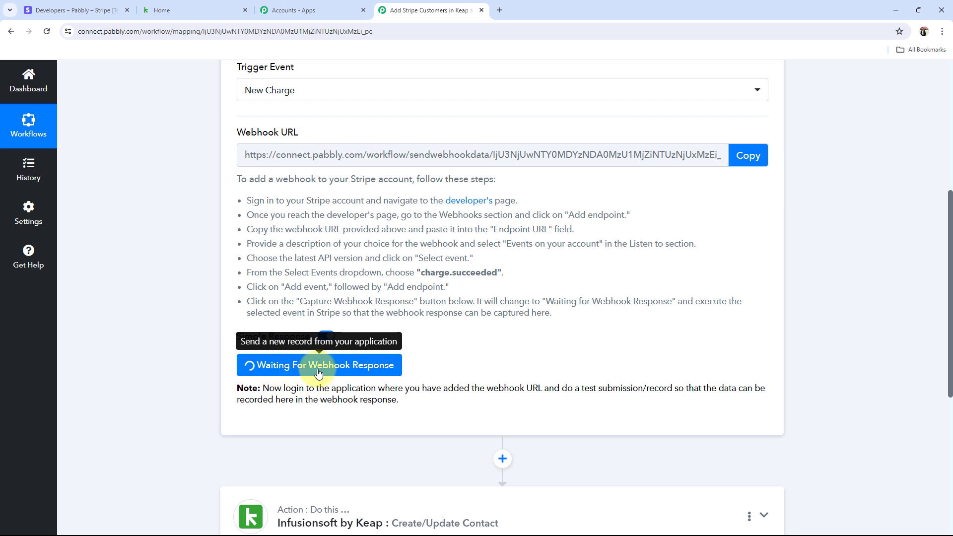
{"action": "left_click_drag", "start_coordinate": [259, 392], "coordinate": [415, 411]}
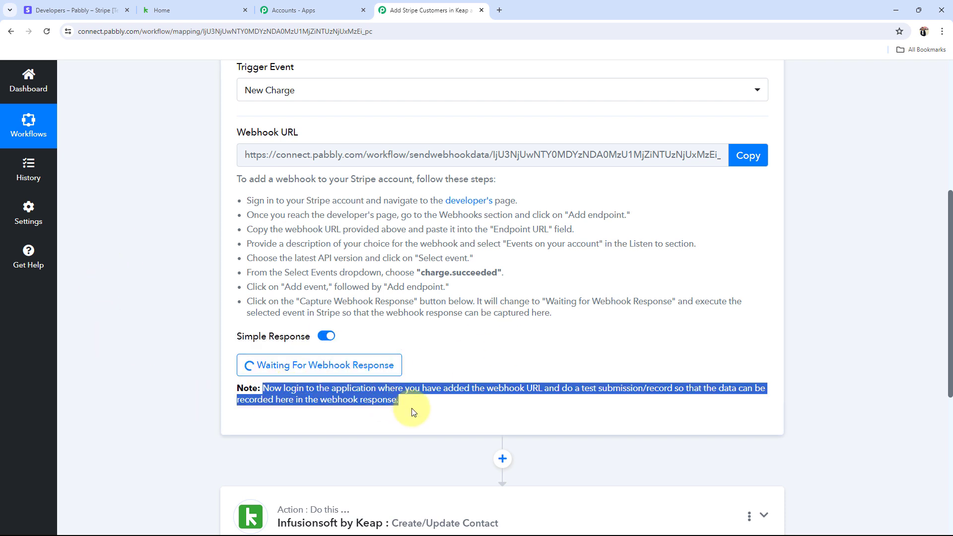
{"action": "left_click", "coordinate": [425, 410]}
{"action": "triple_click", "coordinate": [267, 131]}
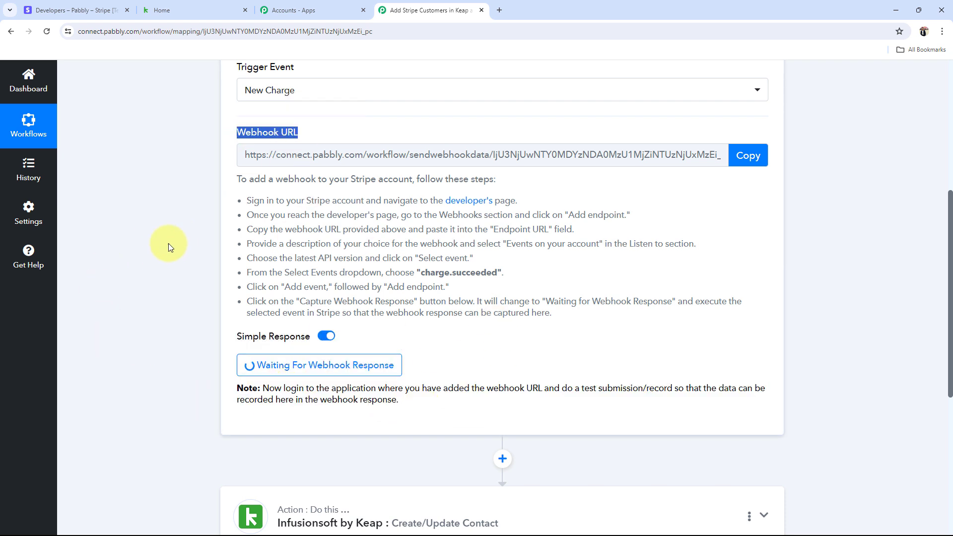
{"action": "left_click", "coordinate": [168, 244]}
{"action": "left_click_drag", "start_coordinate": [582, 392], "coordinate": [667, 391]}
{"action": "left_click", "coordinate": [621, 355]}
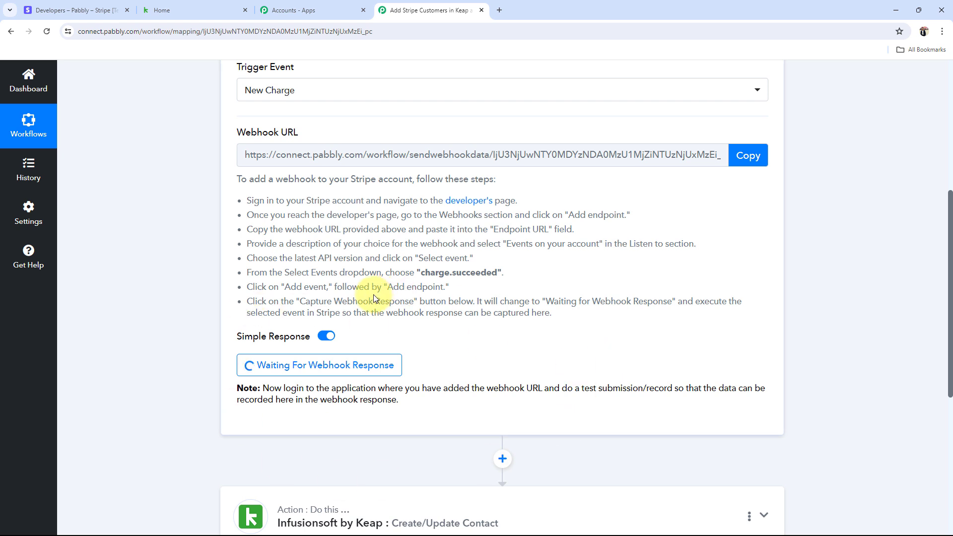
{"action": "left_click", "coordinate": [95, 10]}
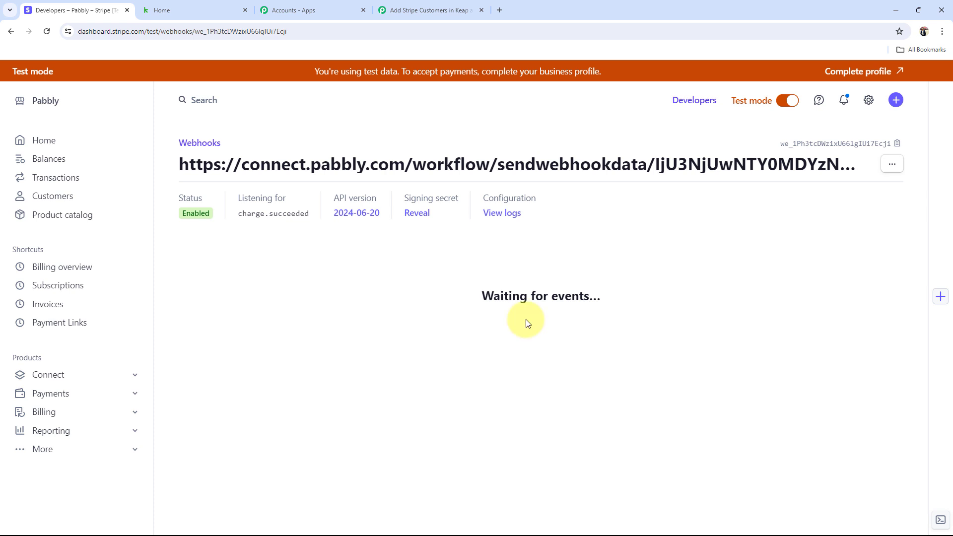
Step: From Stripe Payment Links, copy the Automation & AI Course Rs 999 link URL and open a new browser tab
{"action": "left_click", "coordinate": [64, 322]}
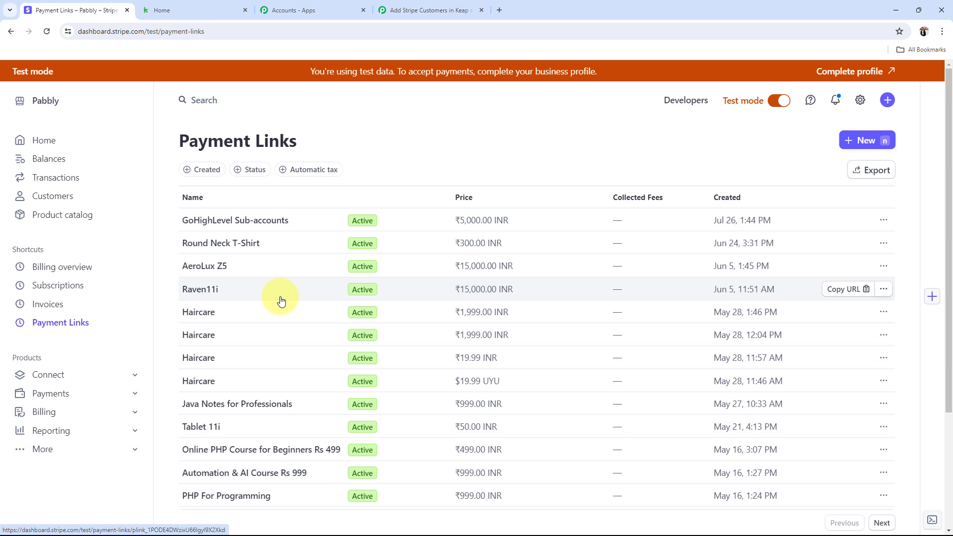
{"action": "scroll", "coordinate": [280, 300], "scroll_direction": "down", "scroll_amount": 3}
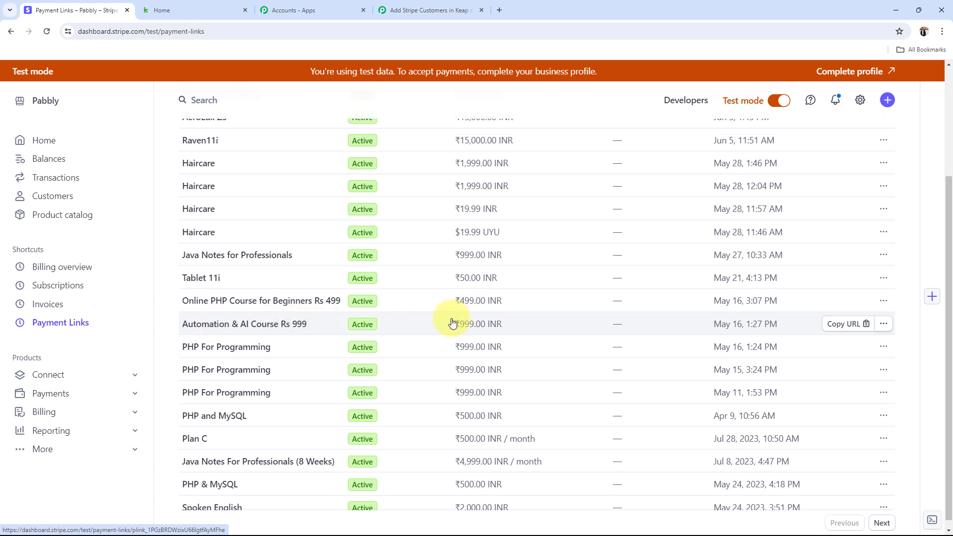
{"action": "left_click", "coordinate": [832, 329]}
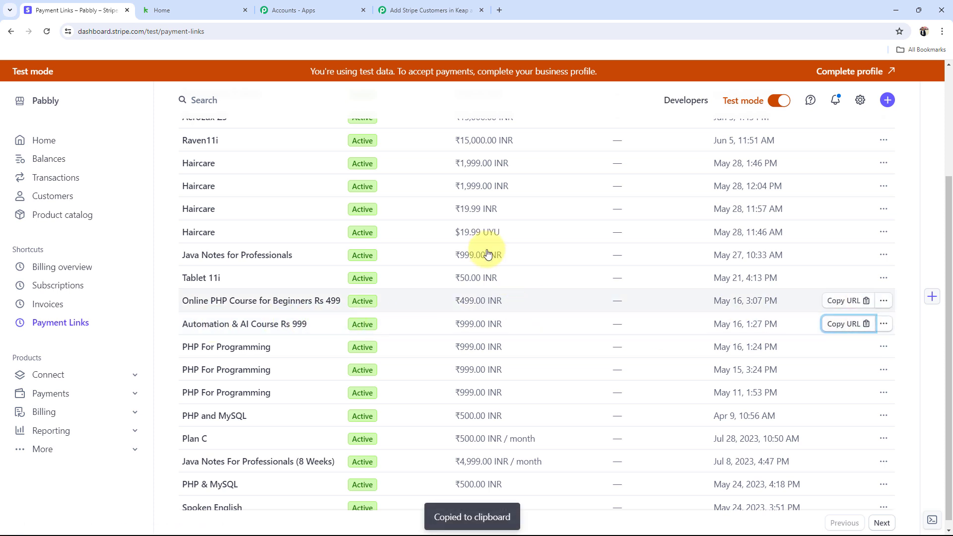
{"action": "left_click", "coordinate": [499, 11]}
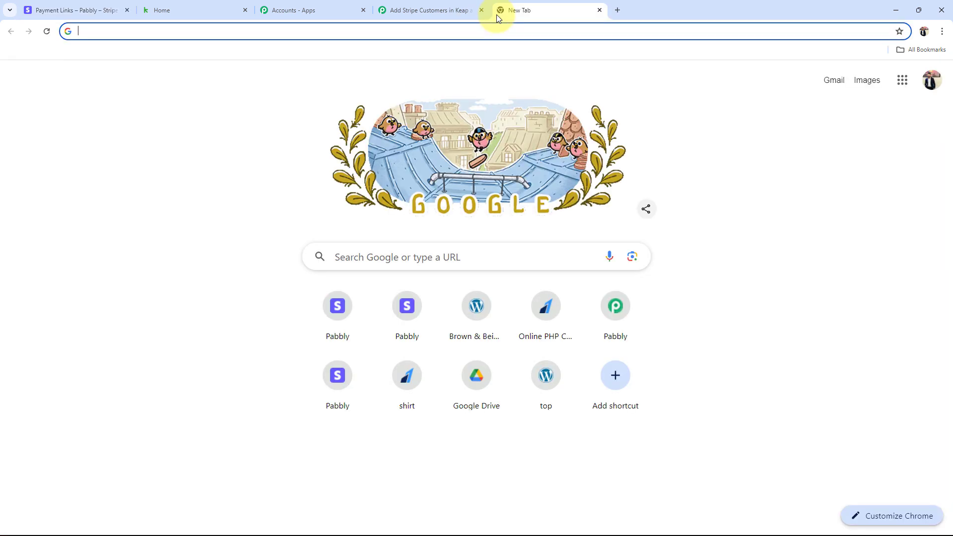
Step: Paste the copied payment link into the address bar to load the checkout page
{"action": "key", "text": "ctrl+v"}
{"action": "key", "text": "Return"}
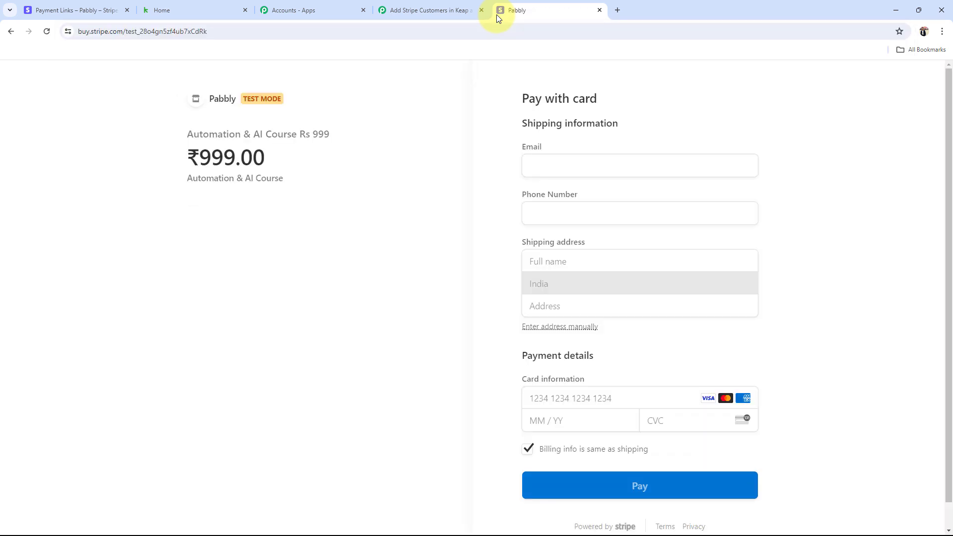
{"action": "scroll", "coordinate": [459, 218], "scroll_direction": "down", "scroll_amount": 1}
{"action": "scroll", "coordinate": [467, 218], "scroll_direction": "up", "scroll_amount": 1}
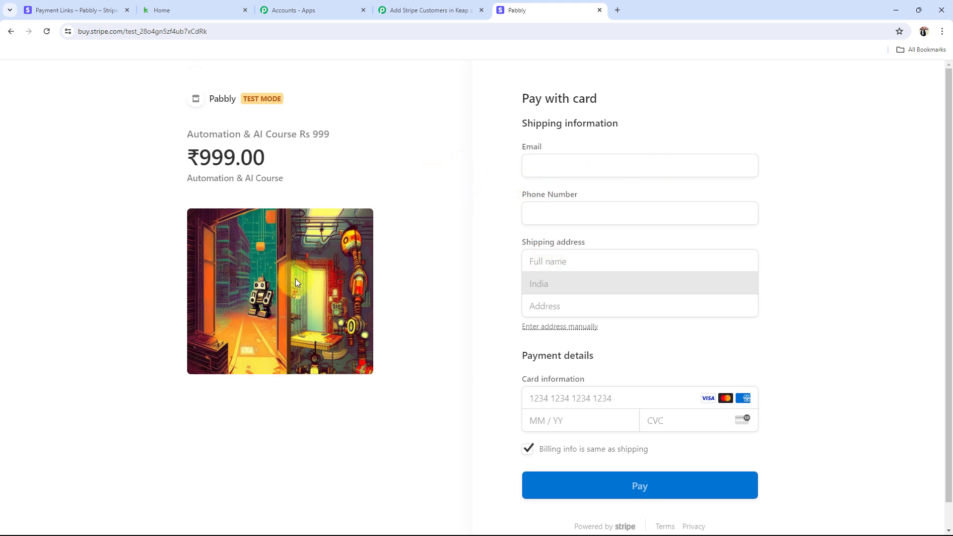
Step: Fill in the buyer's saved e-mail and phone number on the checkout form
{"action": "left_click", "coordinate": [575, 164]}
{"action": "left_click", "coordinate": [595, 206]}
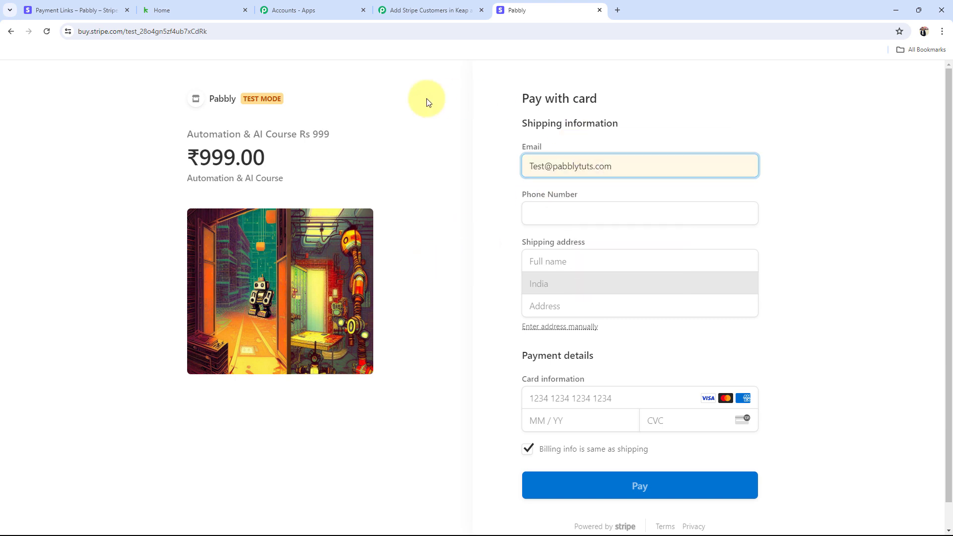
{"action": "left_click", "coordinate": [566, 211]}
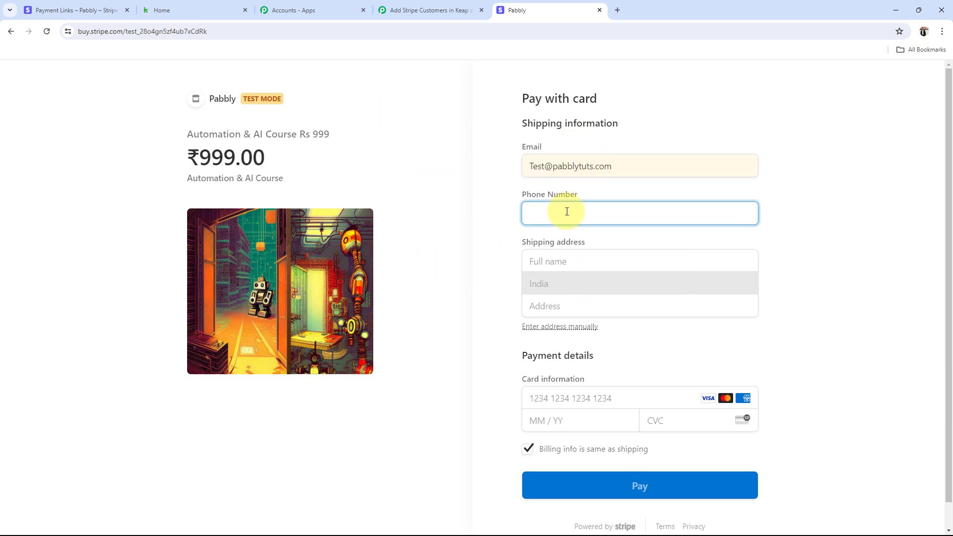
{"action": "type", "text": "+91"}
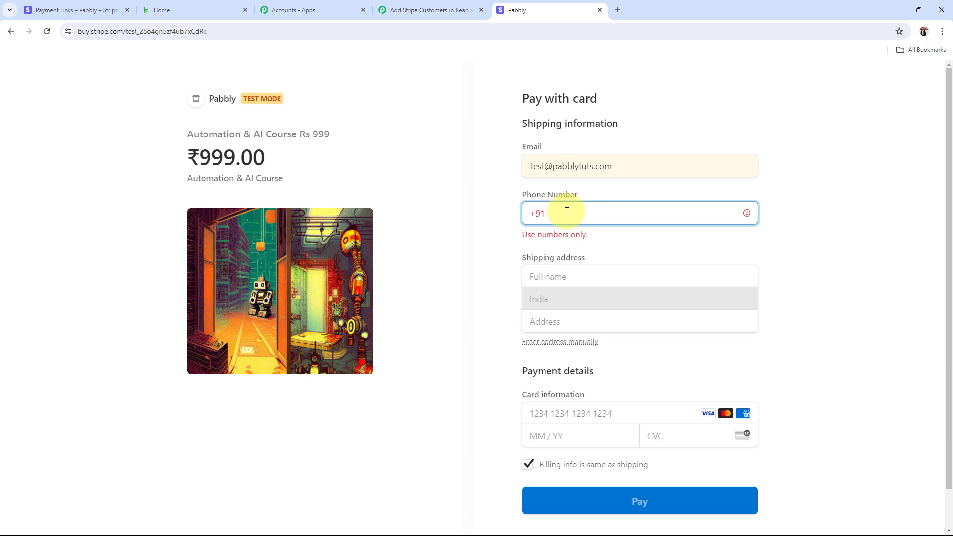
{"action": "key", "text": "BackSpace"}
{"action": "key", "text": "BackSpace"}
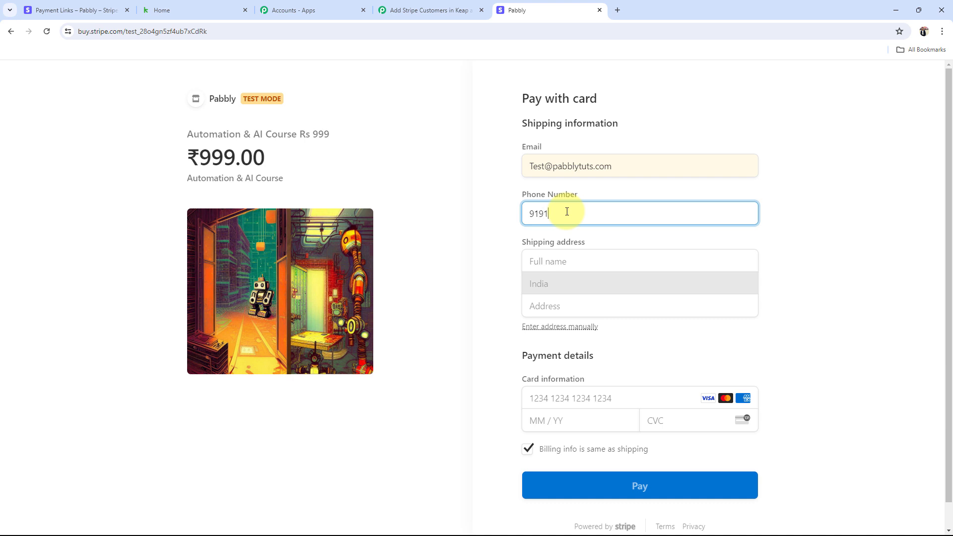
Step: Fill the shipping address from saved suggestions, with city New Delhi and state Delhi
{"action": "left_click", "coordinate": [535, 261]}
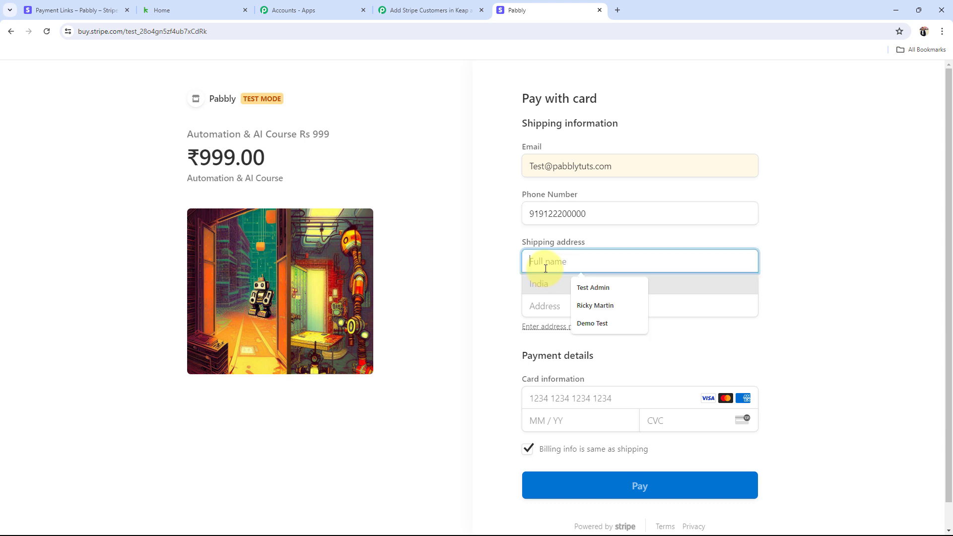
{"action": "left_click", "coordinate": [588, 288]}
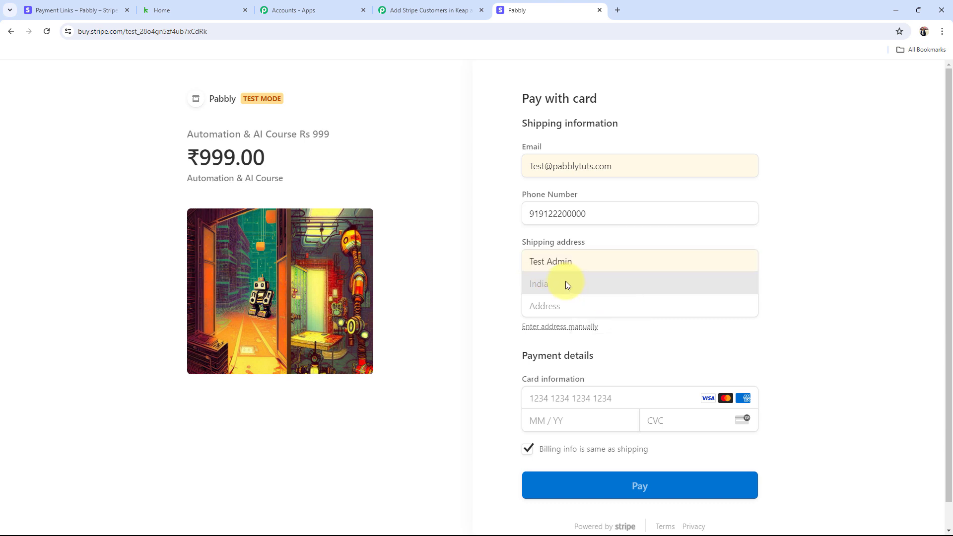
{"action": "left_click", "coordinate": [562, 305]}
{"action": "left_click", "coordinate": [619, 332]}
{"action": "left_click", "coordinate": [549, 330]}
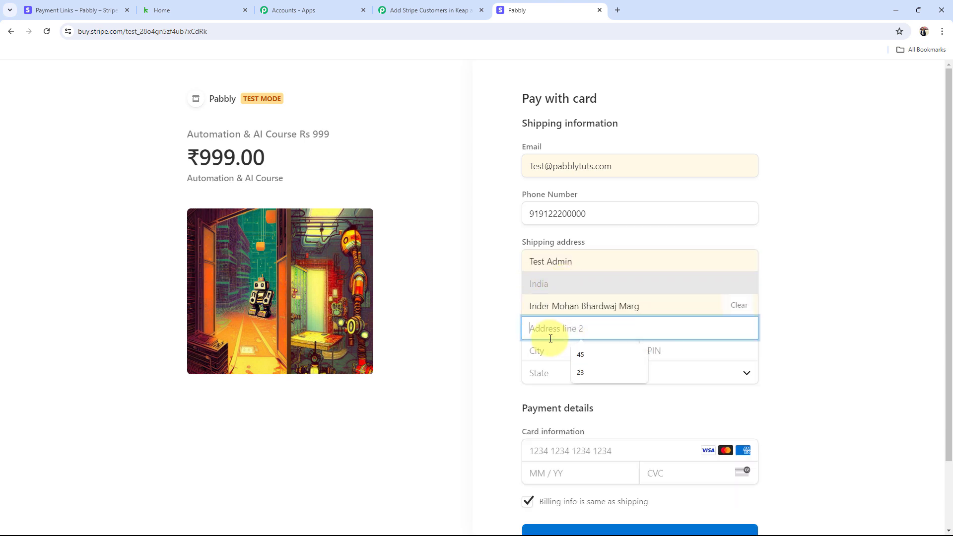
{"action": "left_click", "coordinate": [583, 356]}
{"action": "left_click", "coordinate": [578, 361]}
{"action": "left_click", "coordinate": [589, 376]}
{"action": "left_click", "coordinate": [659, 352]}
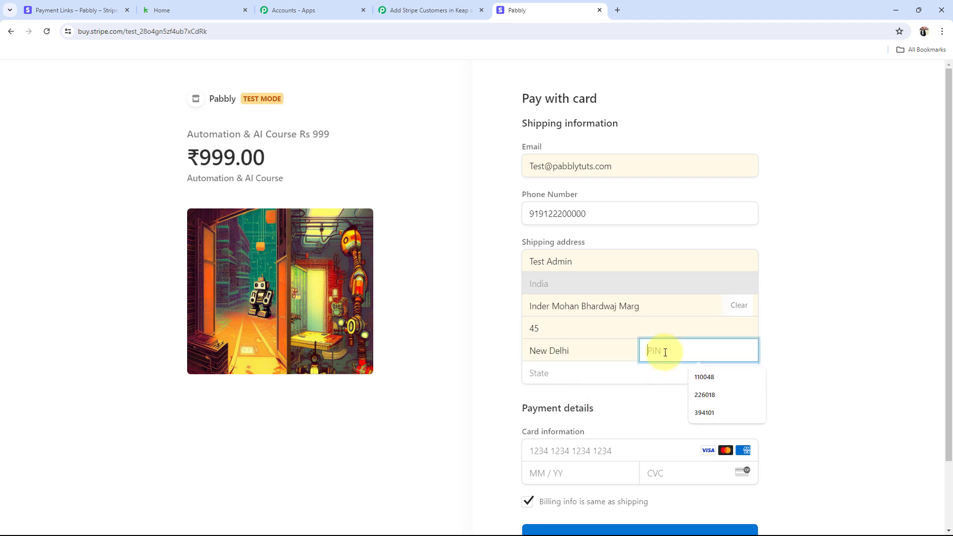
{"action": "left_click", "coordinate": [693, 376]}
{"action": "left_click", "coordinate": [614, 371]}
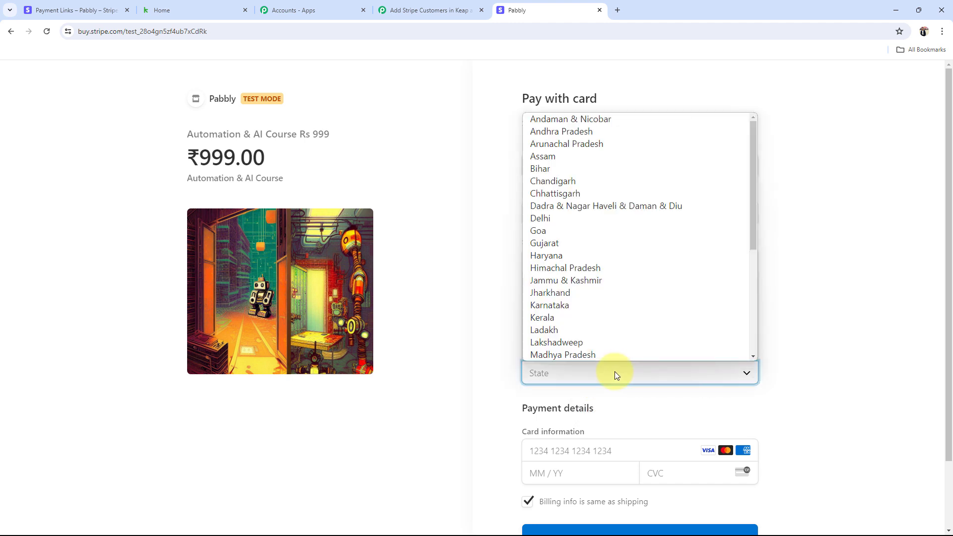
{"action": "type", "text": "de"}
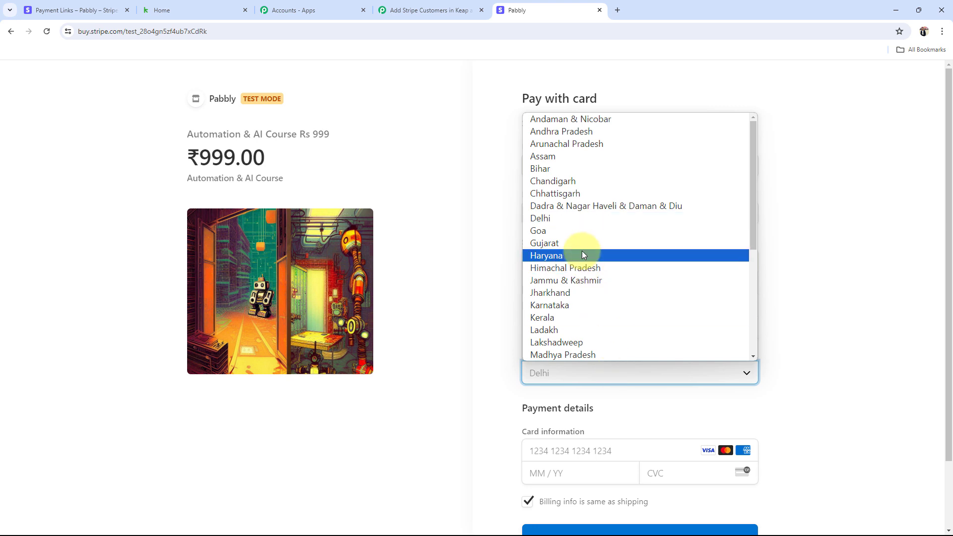
{"action": "left_click", "coordinate": [546, 218]}
Step: Enter the test card number, expiry and CVC, then pay ₹999
{"action": "scroll", "coordinate": [565, 389], "scroll_direction": "down", "scroll_amount": 2}
{"action": "left_click", "coordinate": [589, 372]}
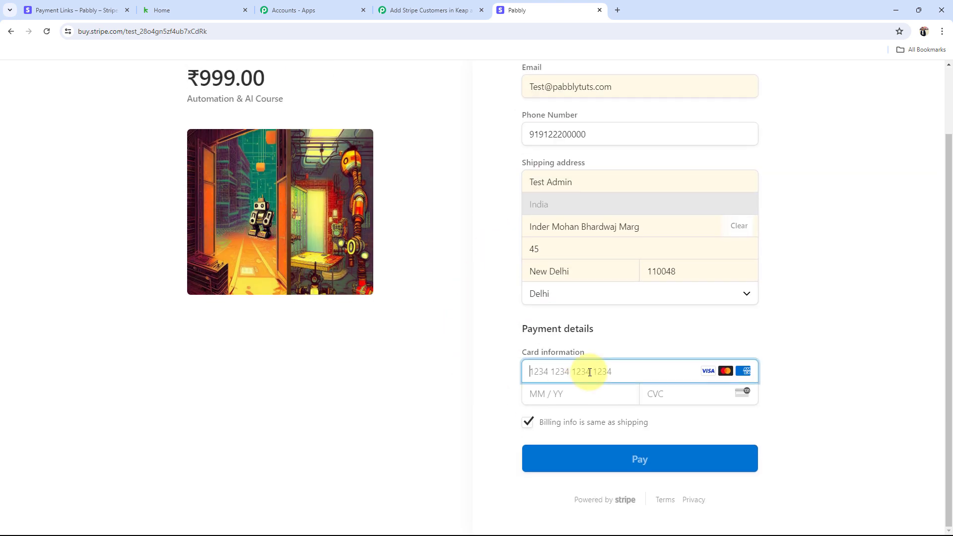
{"action": "type", "text": "411"}
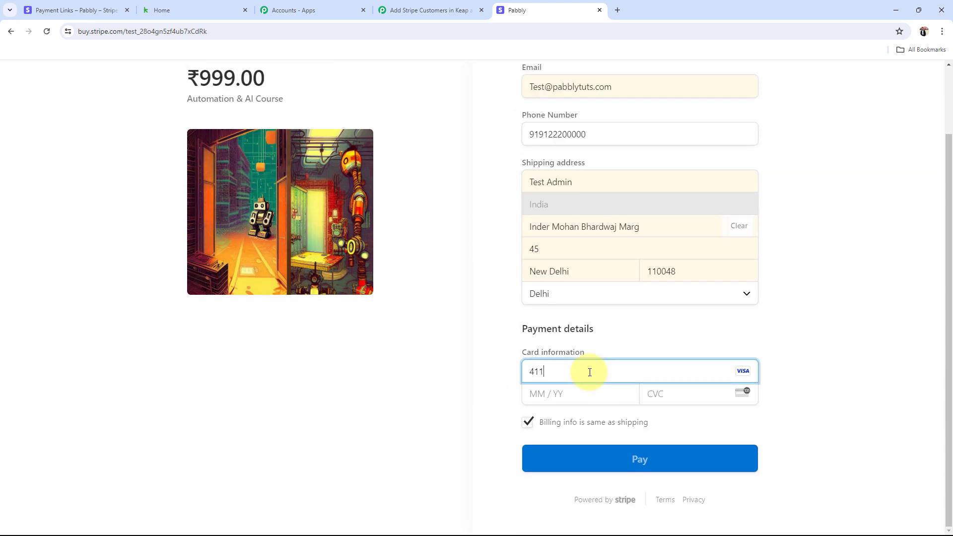
{"action": "type", "text": "1 1111 1111 1111"}
{"action": "left_click", "coordinate": [567, 394]}
{"action": "type", "text": "06 / 31"}
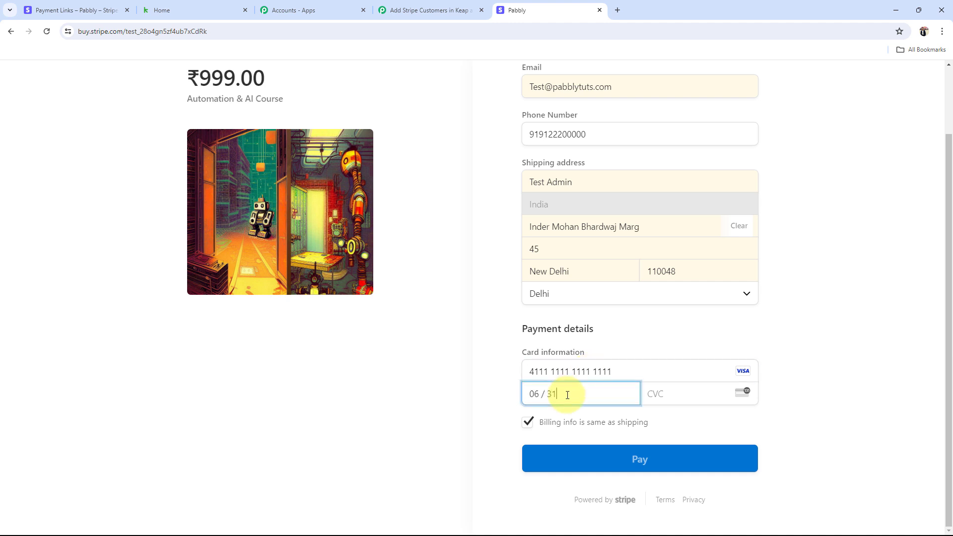
{"action": "left_click", "coordinate": [677, 396]}
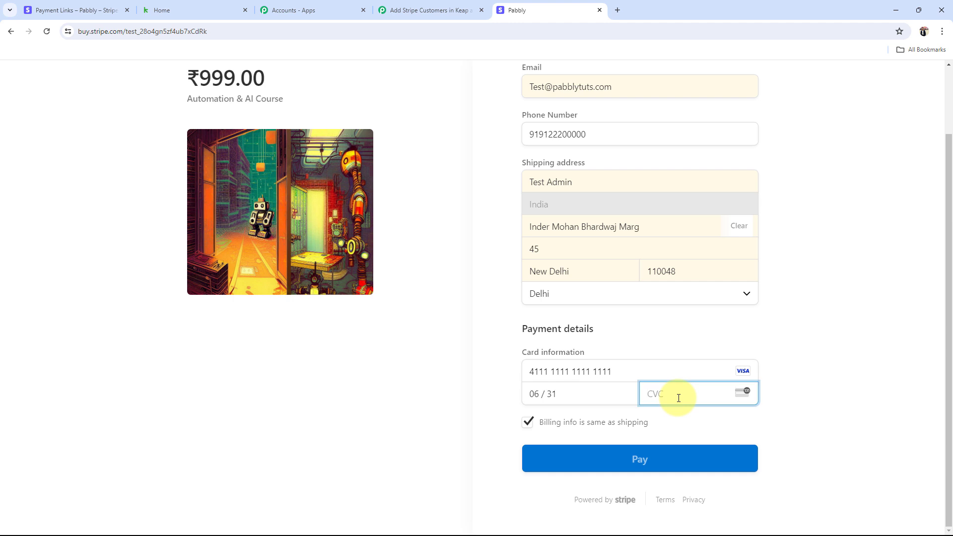
{"action": "type", "text": "123"}
{"action": "left_click", "coordinate": [661, 449]}
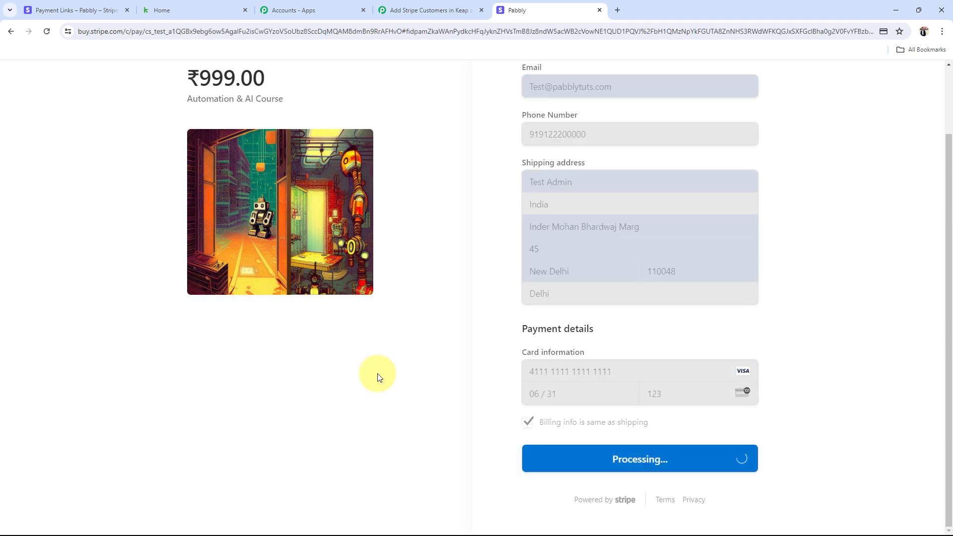
{"action": "scroll", "coordinate": [377, 374], "scroll_direction": "up", "scroll_amount": 2}
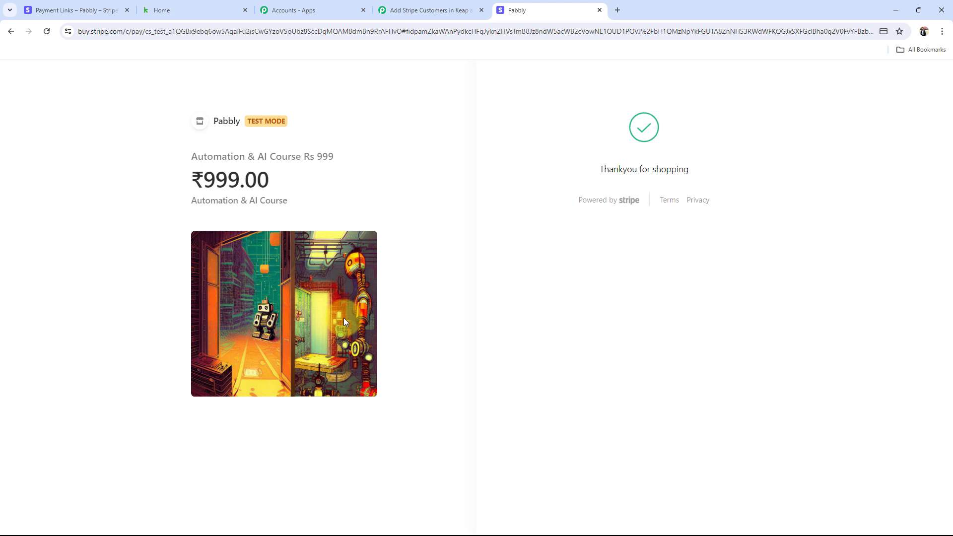
{"action": "left_click", "coordinate": [421, 9]}
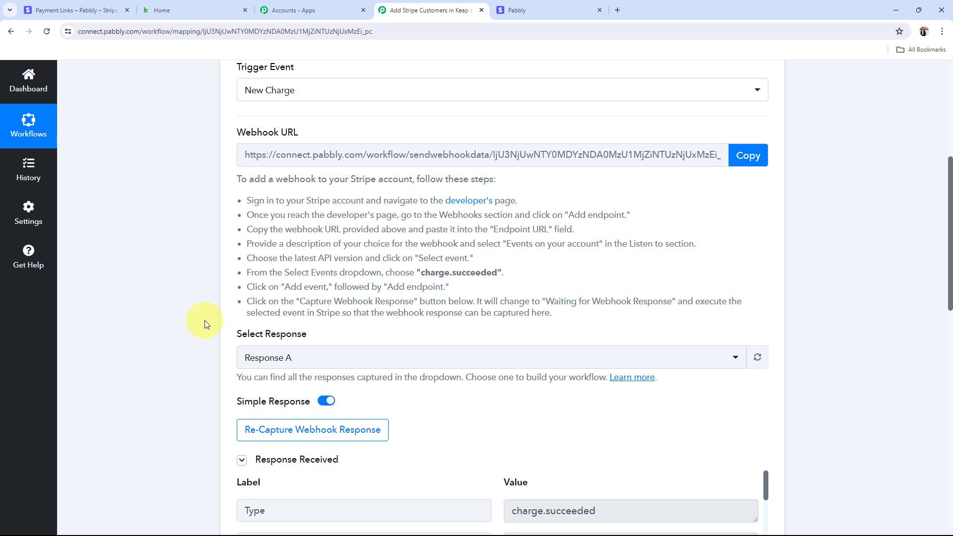
Step: Check the captured charge.succeeded, shipping name, New Delhi, IN and card payment method values
{"action": "scroll", "coordinate": [207, 324], "scroll_direction": "down", "scroll_amount": 7}
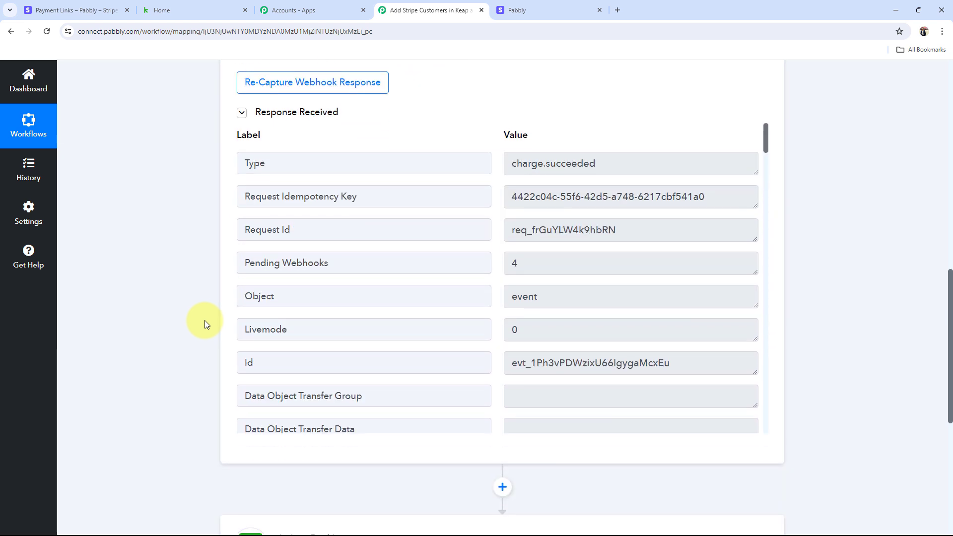
{"action": "left_click", "coordinate": [687, 152]}
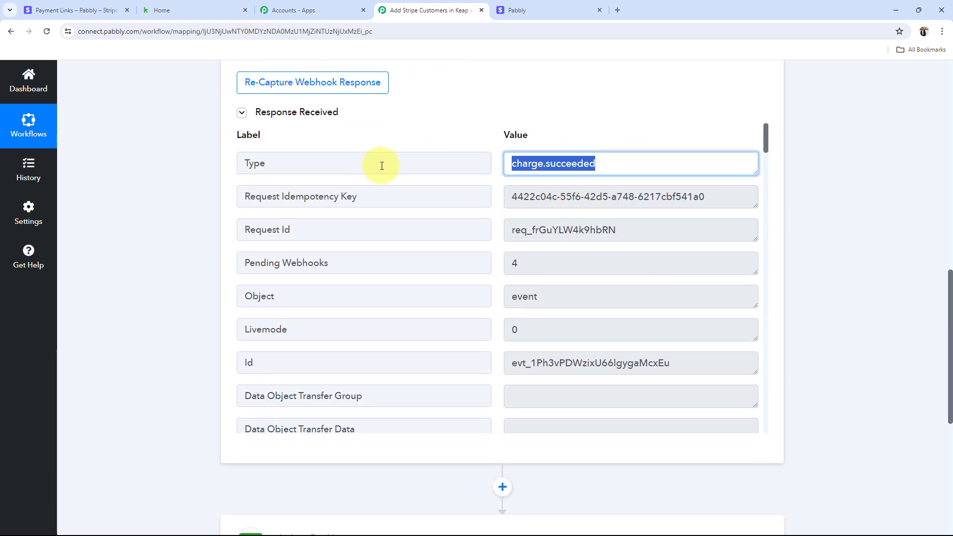
{"action": "scroll", "coordinate": [585, 263], "scroll_direction": "down", "scroll_amount": 6}
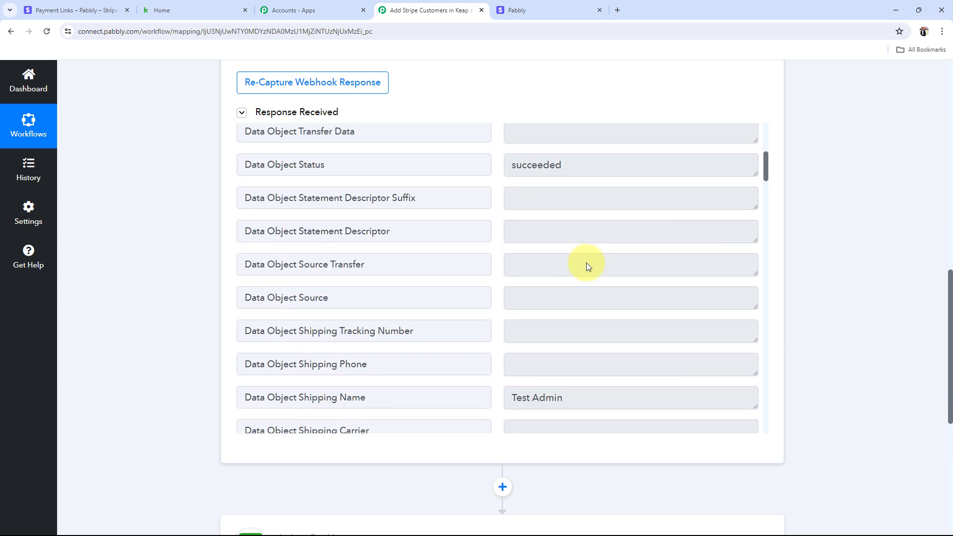
{"action": "scroll", "coordinate": [608, 336], "scroll_direction": "down", "scroll_amount": 2}
{"action": "left_click", "coordinate": [608, 299]}
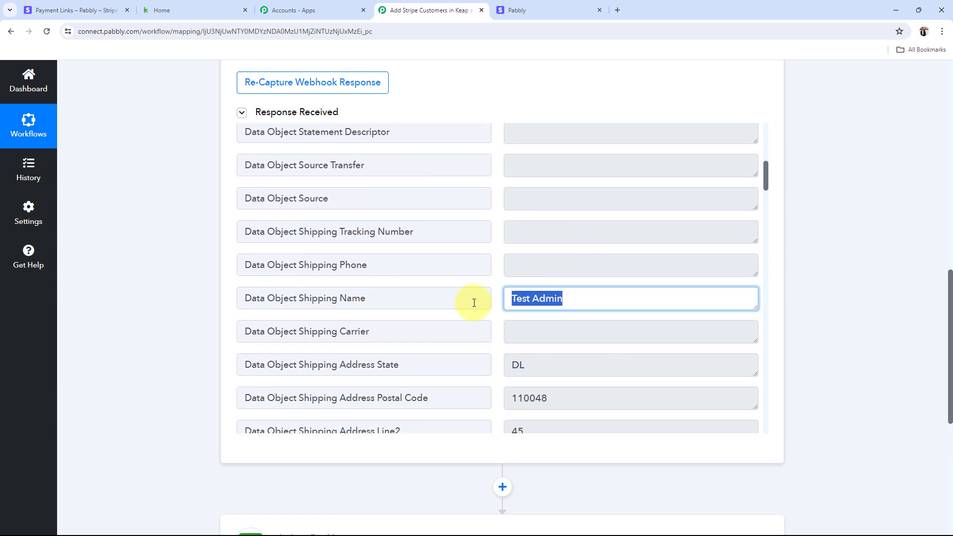
{"action": "scroll", "coordinate": [510, 294], "scroll_direction": "down", "scroll_amount": 2}
{"action": "scroll", "coordinate": [510, 295], "scroll_direction": "down", "scroll_amount": 1}
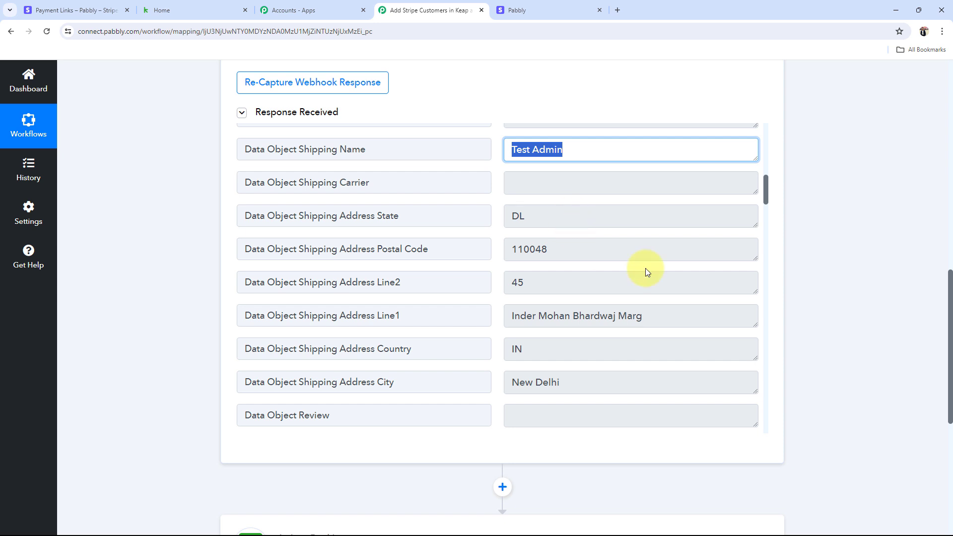
{"action": "scroll", "coordinate": [640, 292], "scroll_direction": "down", "scroll_amount": 2}
{"action": "left_click", "coordinate": [621, 278]}
{"action": "left_click", "coordinate": [541, 253]}
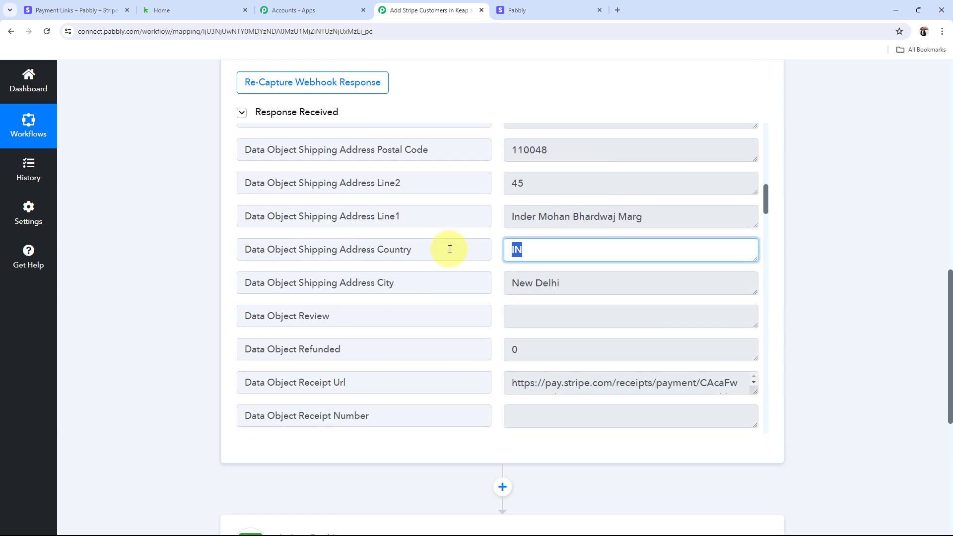
{"action": "scroll", "coordinate": [591, 298], "scroll_direction": "down", "scroll_amount": 5}
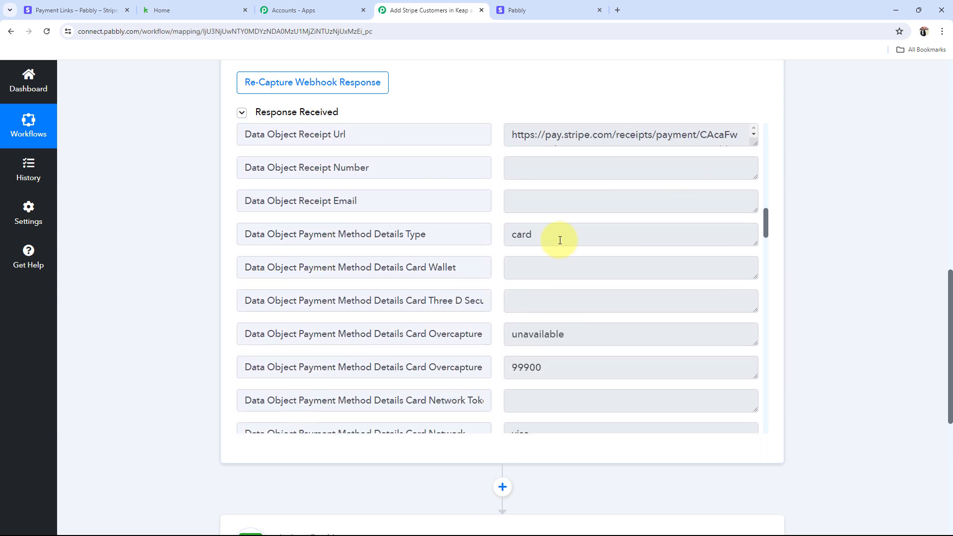
{"action": "left_click", "coordinate": [557, 238]}
{"action": "scroll", "coordinate": [485, 258], "scroll_direction": "down", "scroll_amount": 5}
{"action": "scroll", "coordinate": [507, 252], "scroll_direction": "up", "scroll_amount": 1}
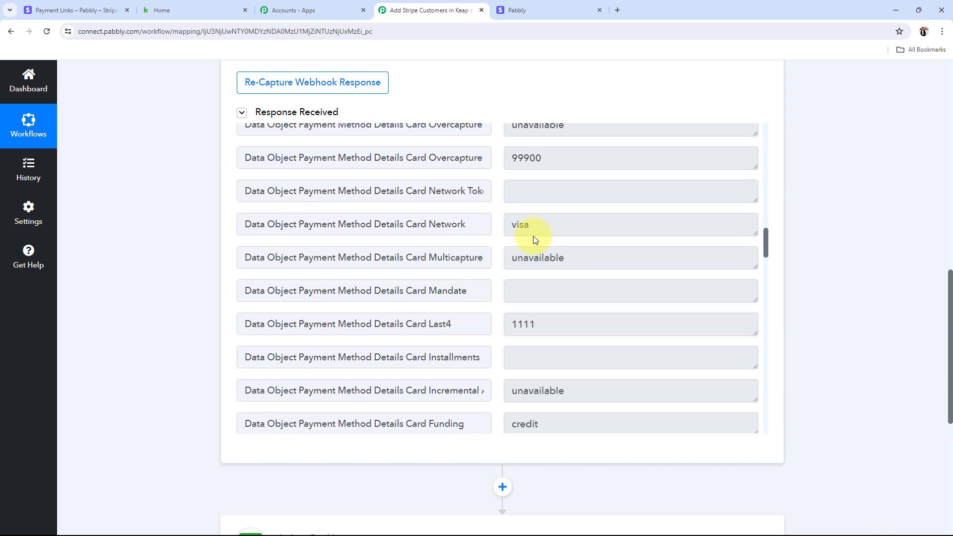
Step: Review the captured amount, highlight the Billing Details Email value, and scroll back to the top
{"action": "left_click_drag", "start_coordinate": [525, 168], "coordinate": [521, 210]}
{"action": "left_click", "coordinate": [538, 168]}
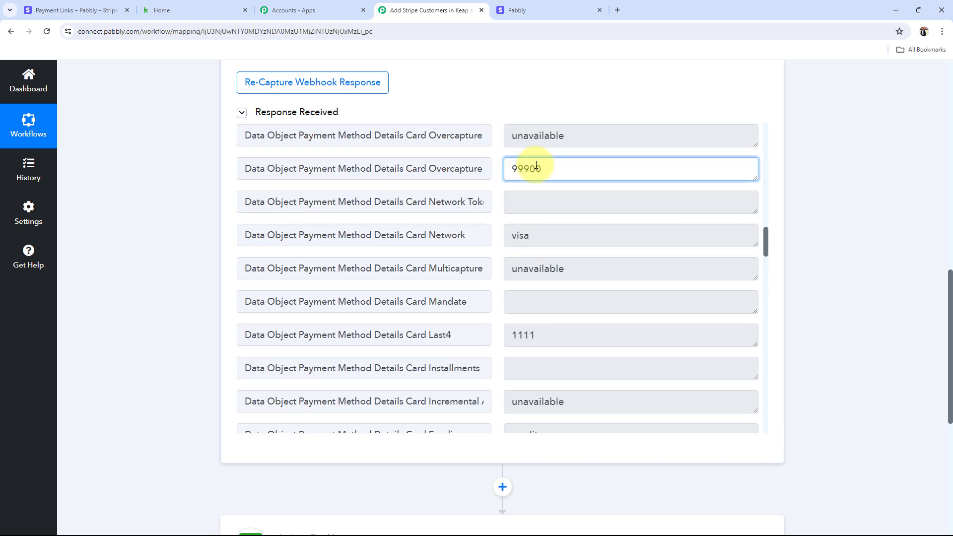
{"action": "left_click", "coordinate": [542, 219]}
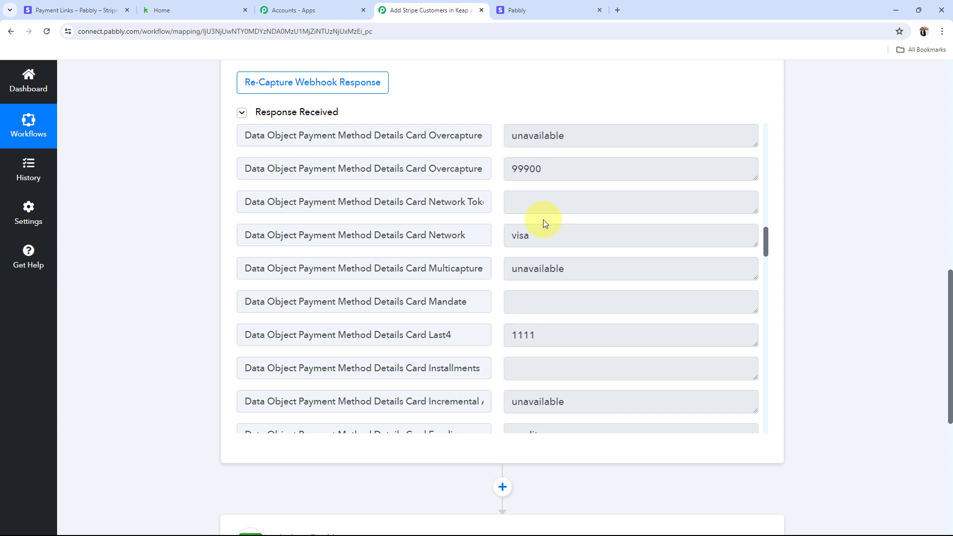
{"action": "scroll", "coordinate": [543, 219], "scroll_direction": "up", "scroll_amount": 2}
{"action": "scroll", "coordinate": [543, 219], "scroll_direction": "down", "scroll_amount": 3}
{"action": "scroll", "coordinate": [543, 219], "scroll_direction": "up", "scroll_amount": 2}
{"action": "scroll", "coordinate": [531, 209], "scroll_direction": "up", "scroll_amount": 1}
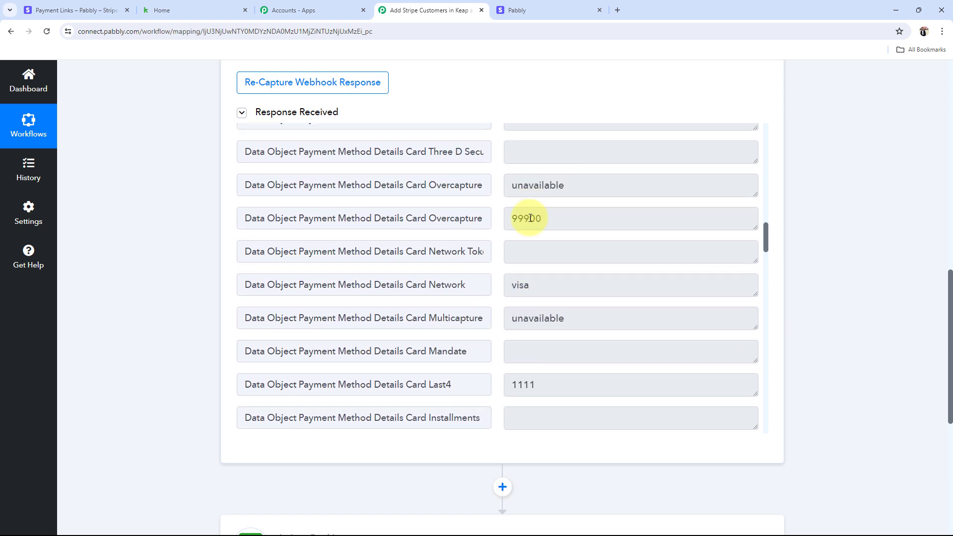
{"action": "left_click_drag", "start_coordinate": [530, 218], "coordinate": [559, 219]}
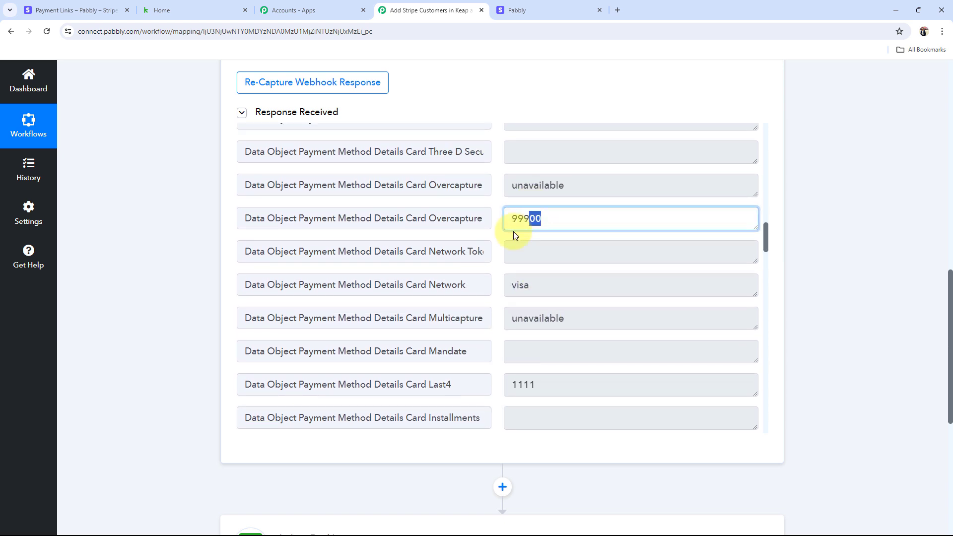
{"action": "scroll", "coordinate": [513, 231], "scroll_direction": "down", "scroll_amount": 8}
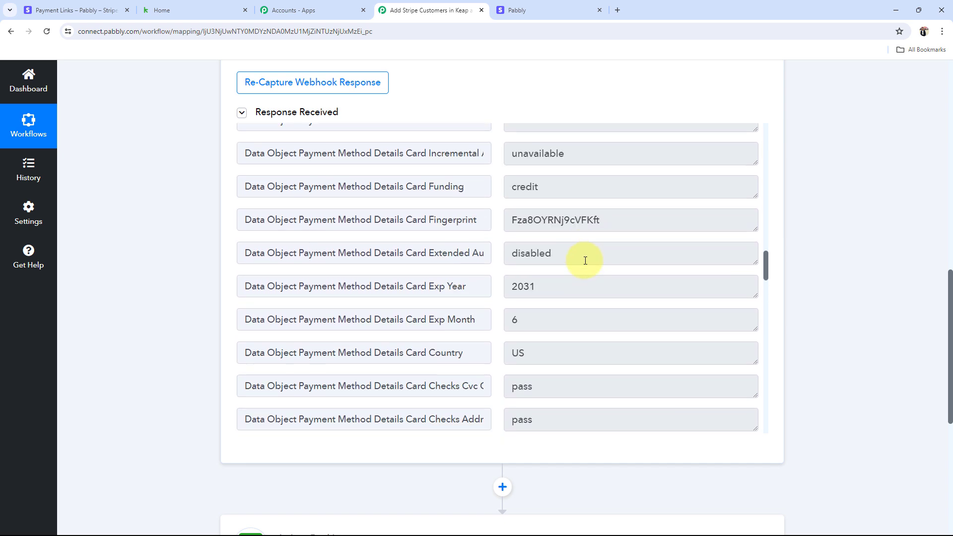
{"action": "scroll", "coordinate": [590, 271], "scroll_direction": "down", "scroll_amount": 15}
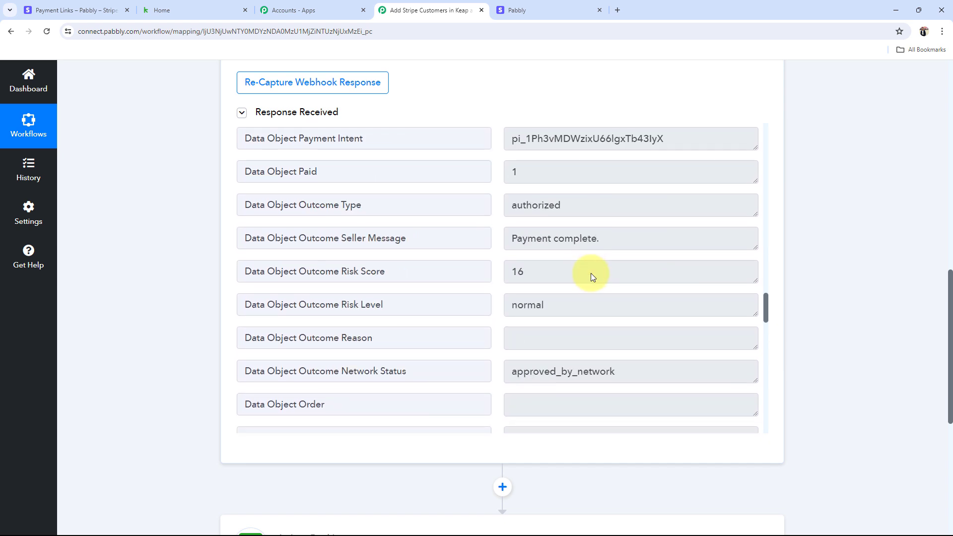
{"action": "scroll", "coordinate": [590, 273], "scroll_direction": "down", "scroll_amount": 10}
{"action": "scroll", "coordinate": [591, 273], "scroll_direction": "up", "scroll_amount": 2}
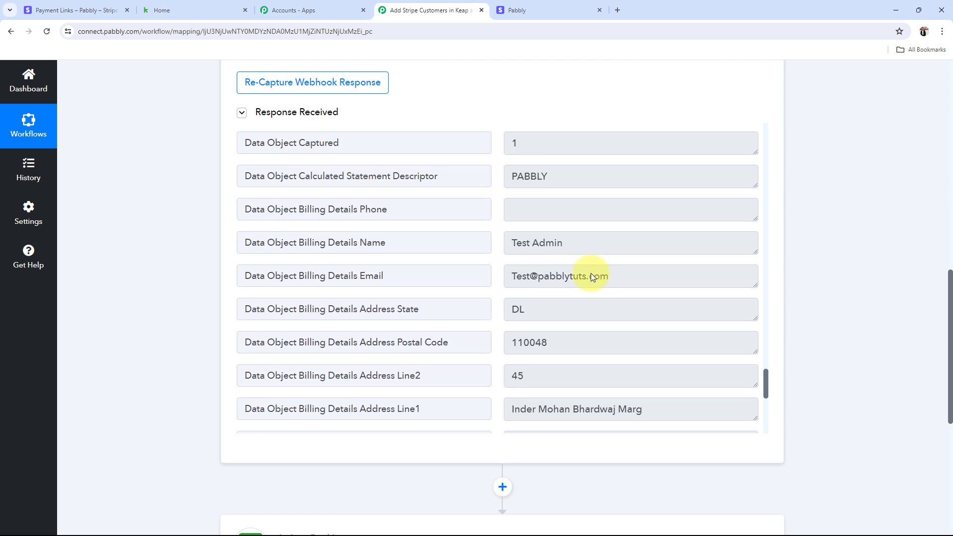
{"action": "left_click_drag", "start_coordinate": [649, 285], "coordinate": [492, 283]}
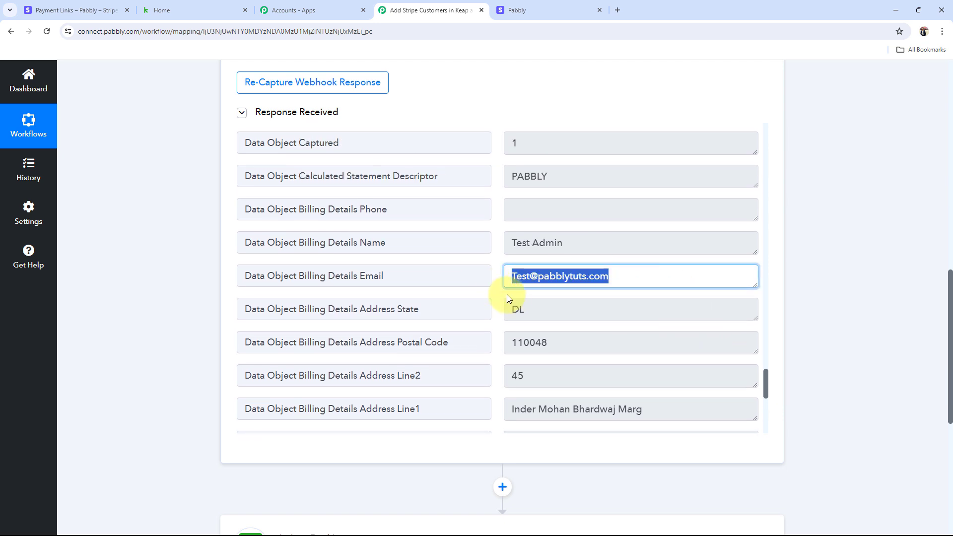
{"action": "scroll", "coordinate": [546, 313], "scroll_direction": "down", "scroll_amount": 12}
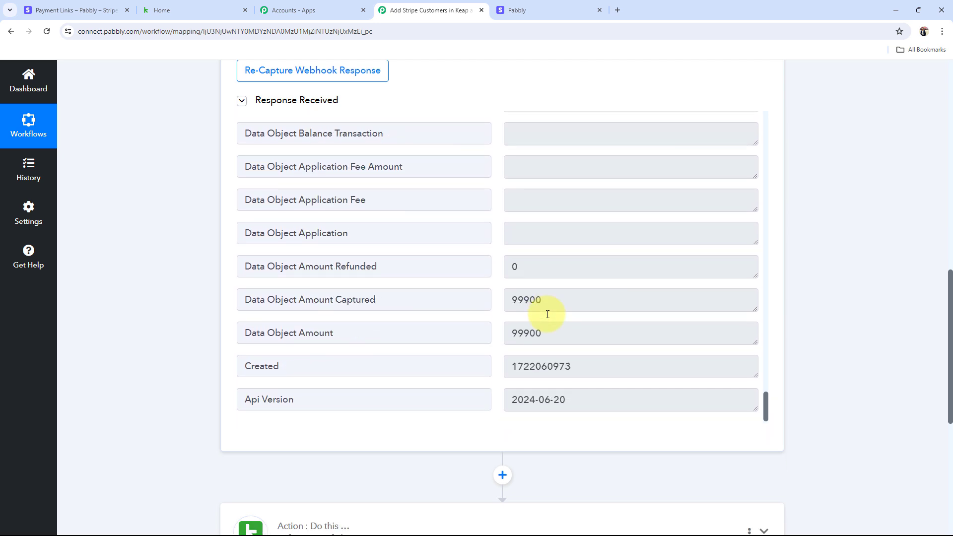
{"action": "scroll", "coordinate": [198, 313], "scroll_direction": "up", "scroll_amount": 15}
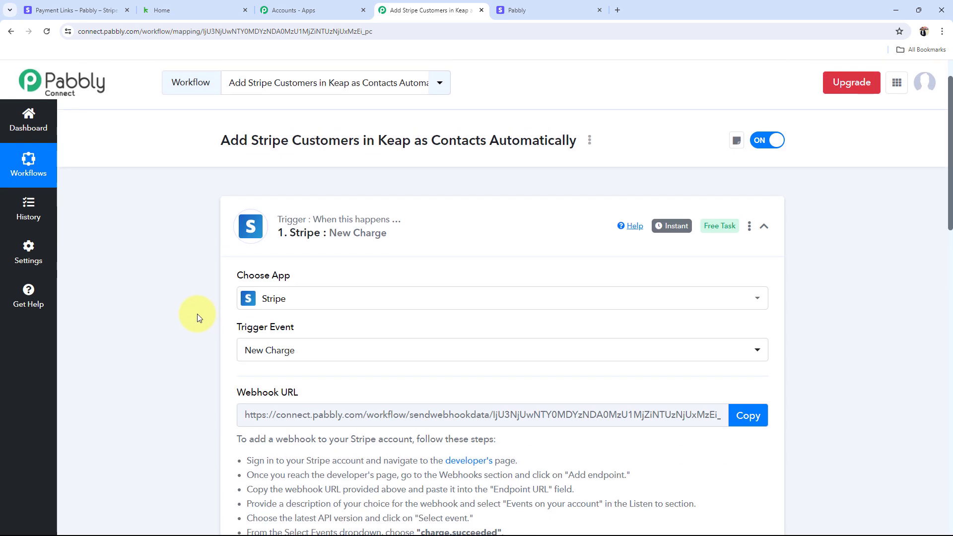
Step: Collapse the Stripe trigger and expand the Infusionsoft by Keap Create/Update Contact step
{"action": "left_click", "coordinate": [540, 287]}
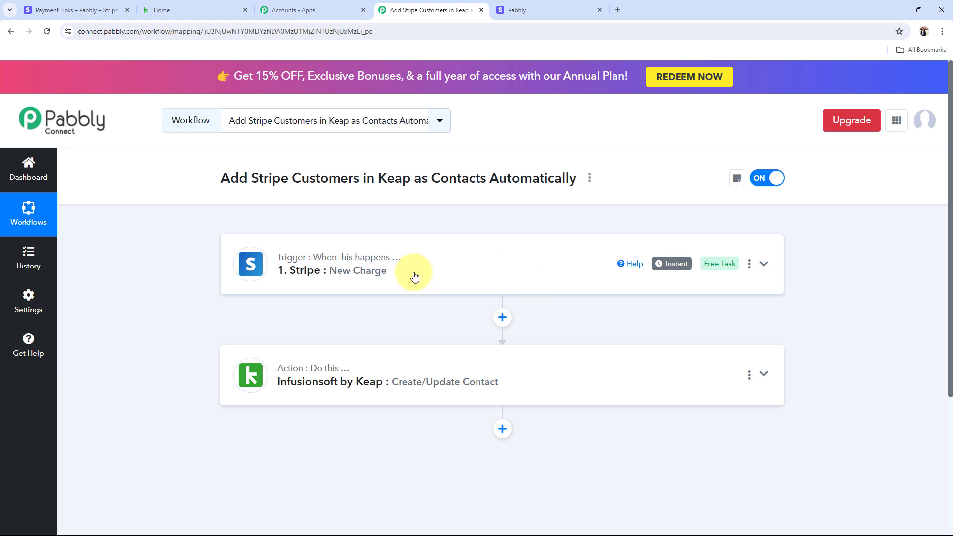
{"action": "left_click", "coordinate": [318, 383]}
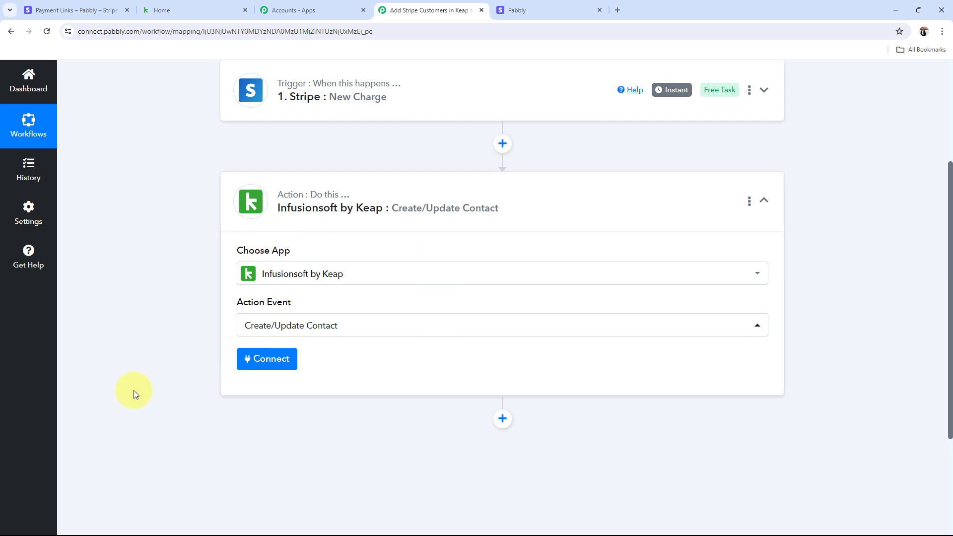
Step: Add a new Infusionsoft by Keap connection and allow Pabbly Connect access in the Keap popup
{"action": "left_click", "coordinate": [268, 357]}
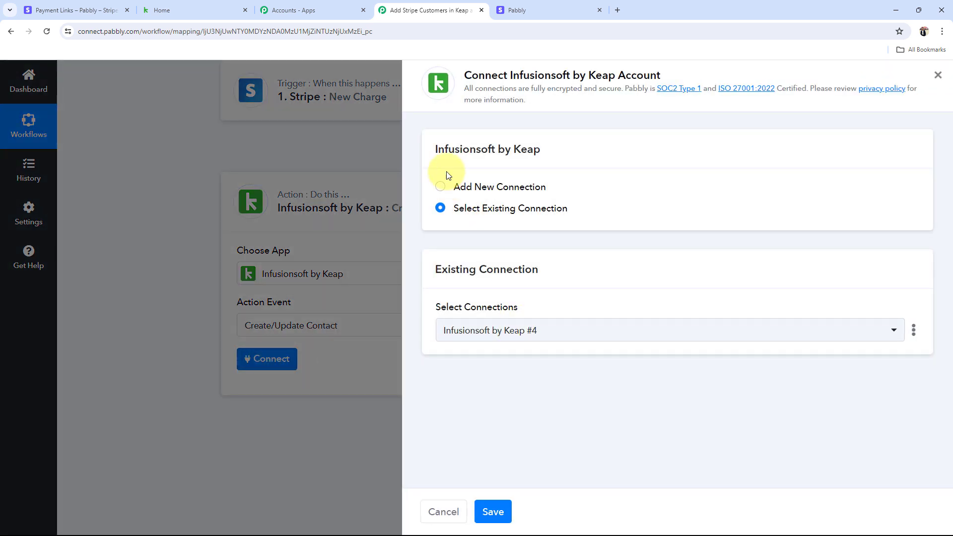
{"action": "left_click", "coordinate": [439, 187]}
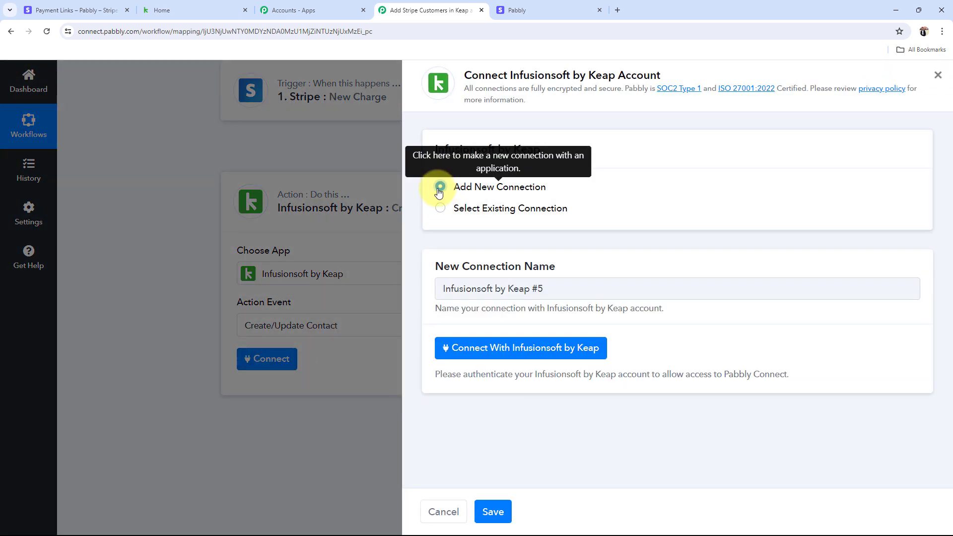
{"action": "left_click", "coordinate": [528, 353]}
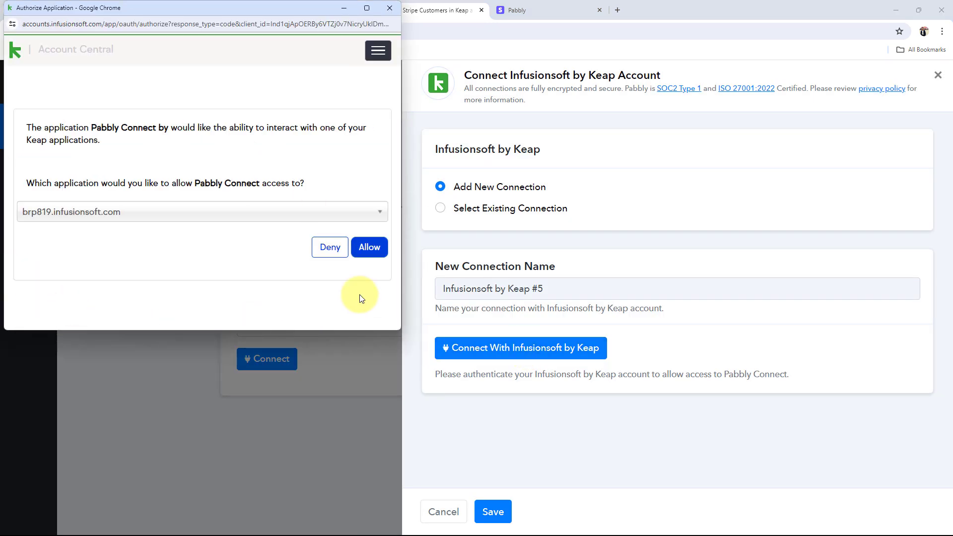
{"action": "left_click", "coordinate": [369, 247]}
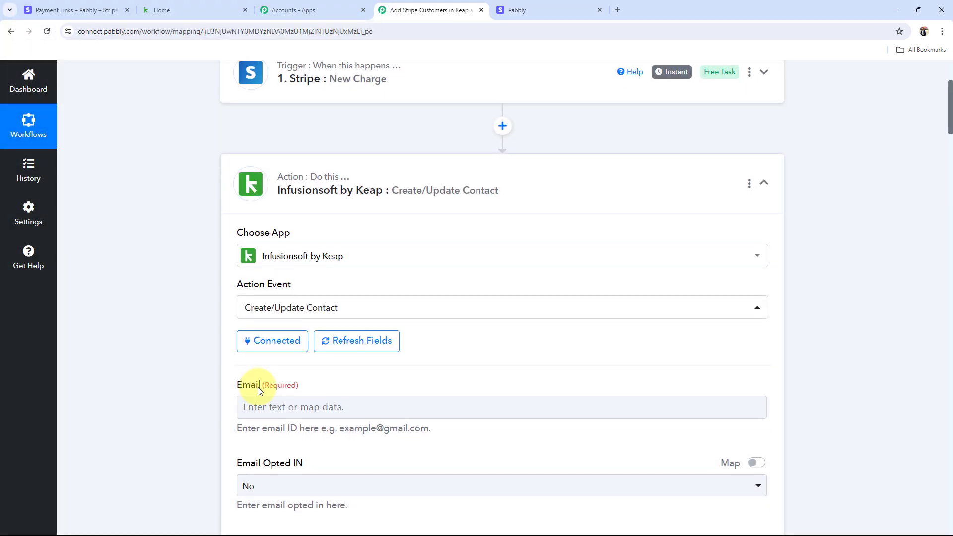
{"action": "scroll", "coordinate": [258, 390], "scroll_direction": "down", "scroll_amount": 5}
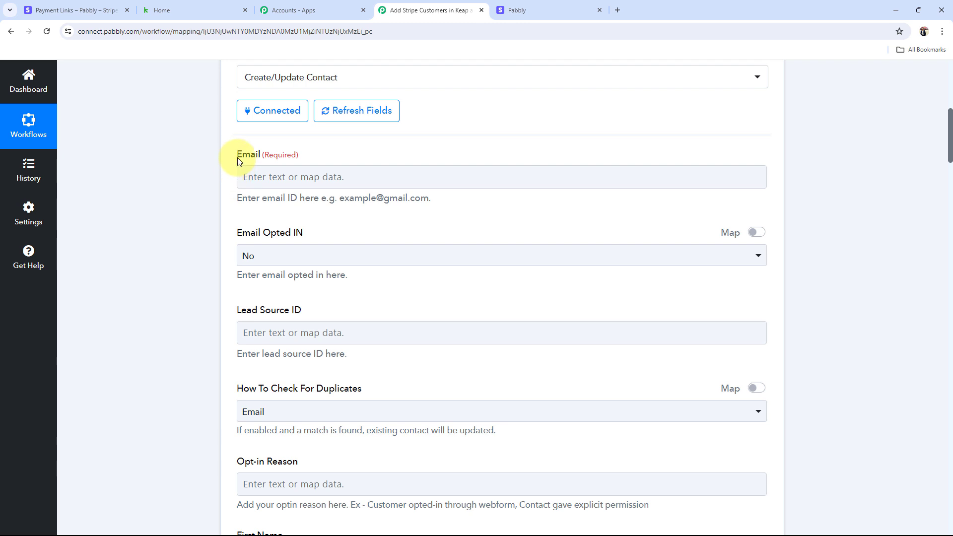
{"action": "left_click_drag", "start_coordinate": [238, 157], "coordinate": [276, 157]}
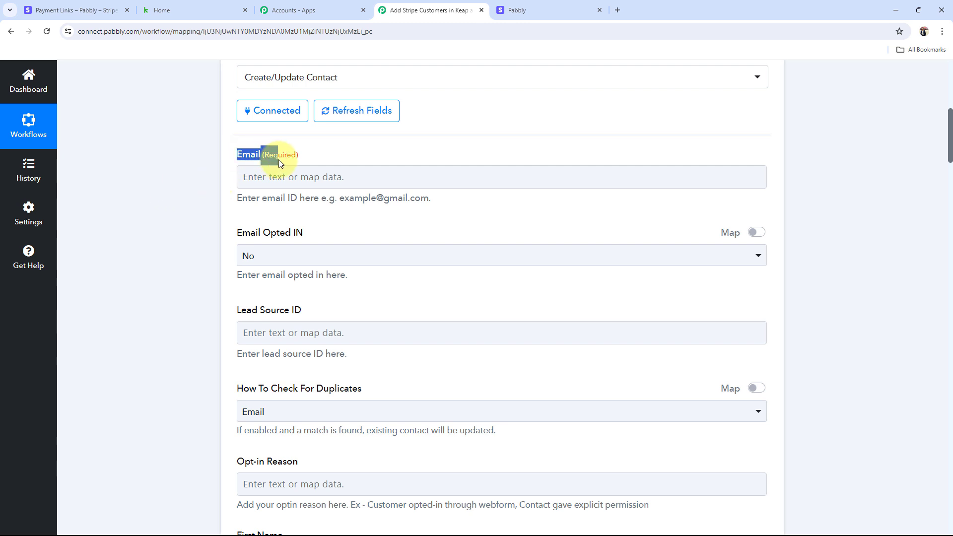
{"action": "left_click", "coordinate": [151, 225]}
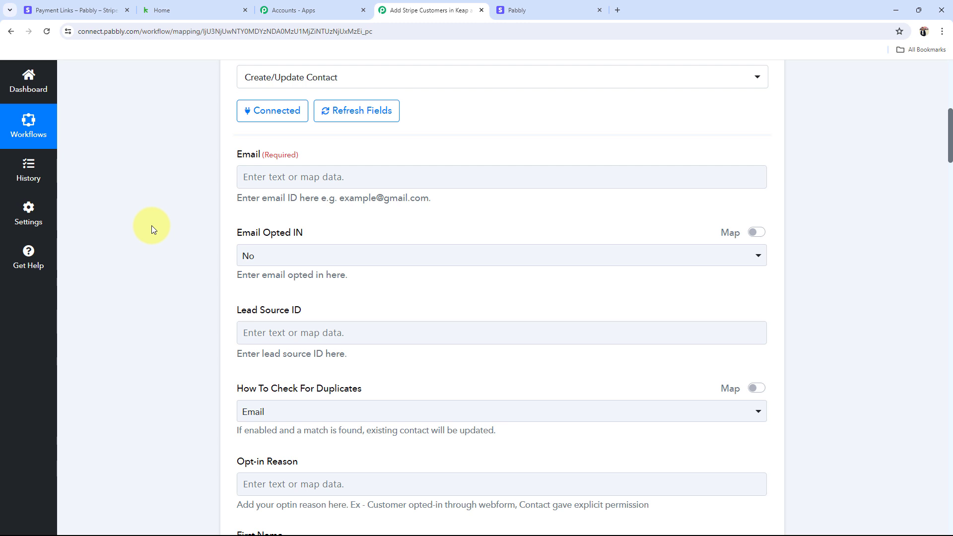
{"action": "scroll", "coordinate": [151, 225], "scroll_direction": "down", "scroll_amount": 1}
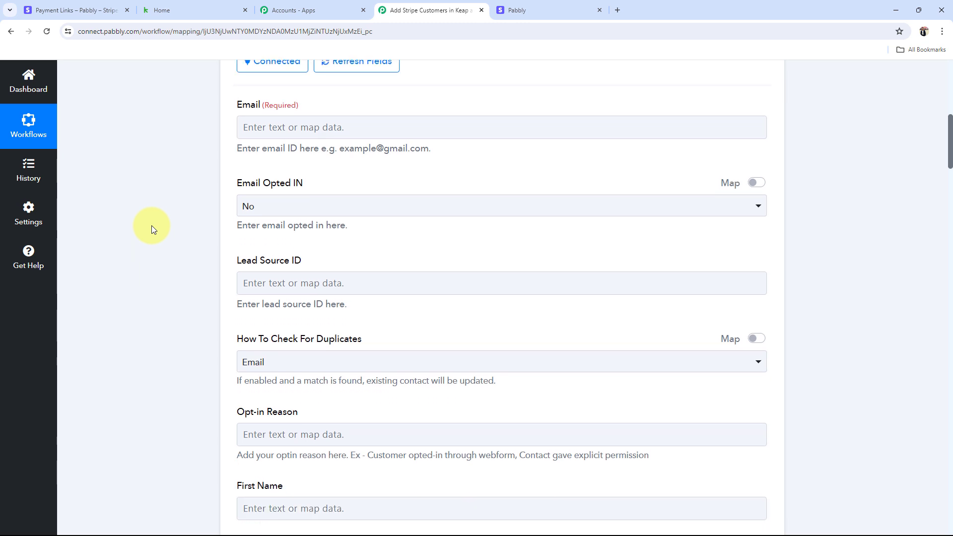
{"action": "scroll", "coordinate": [151, 225], "scroll_direction": "up", "scroll_amount": 2}
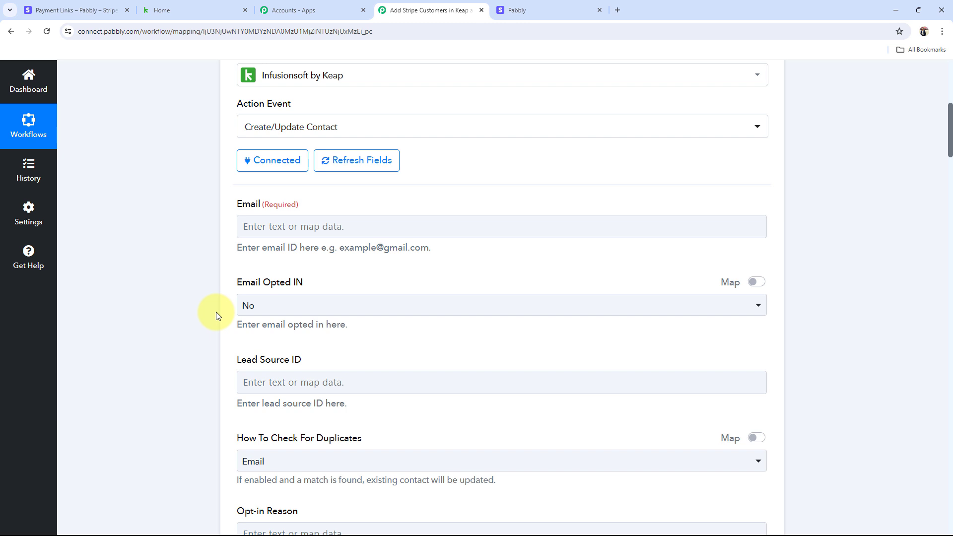
{"action": "scroll", "coordinate": [212, 338], "scroll_direction": "down", "scroll_amount": 1}
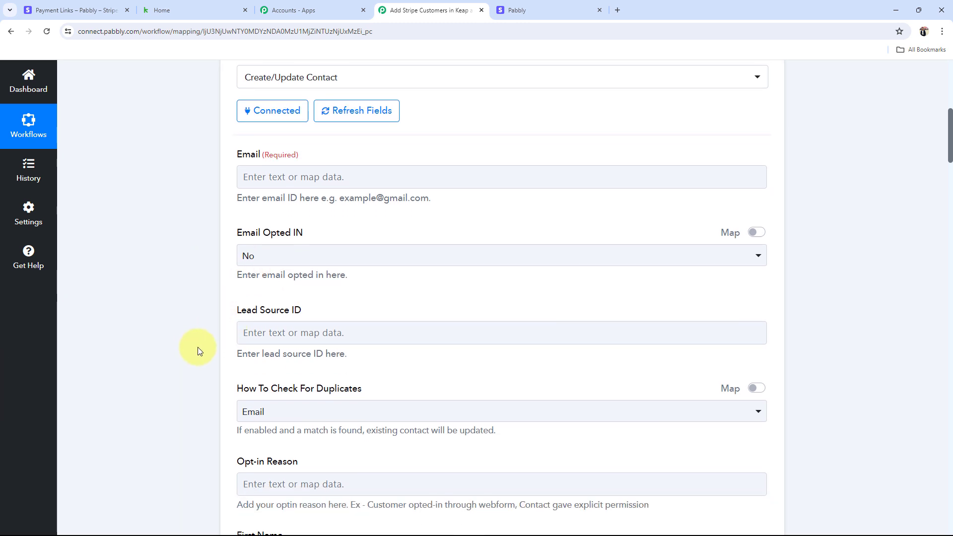
{"action": "scroll", "coordinate": [199, 347], "scroll_direction": "up", "scroll_amount": 8}
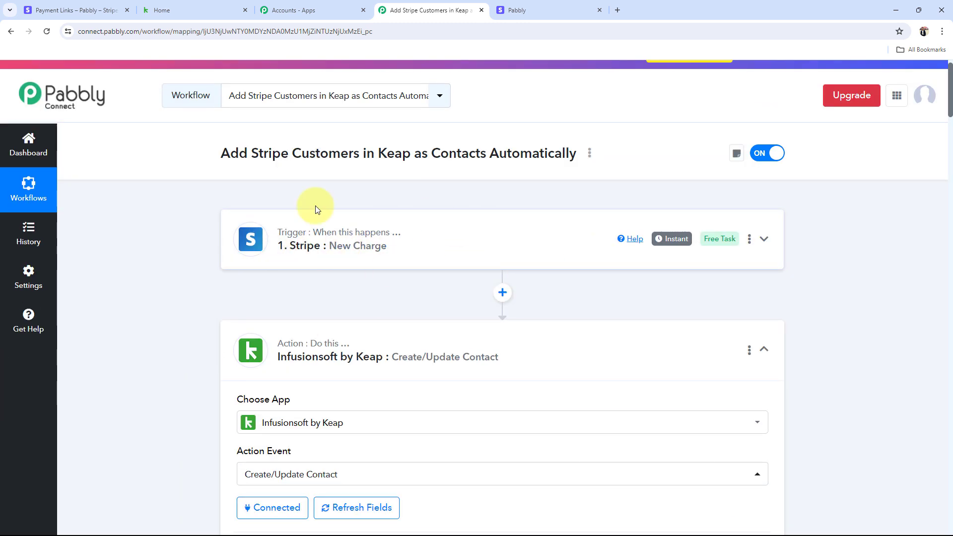
{"action": "scroll", "coordinate": [197, 304], "scroll_direction": "down", "scroll_amount": 4}
{"action": "scroll", "coordinate": [224, 330], "scroll_direction": "down", "scroll_amount": 2}
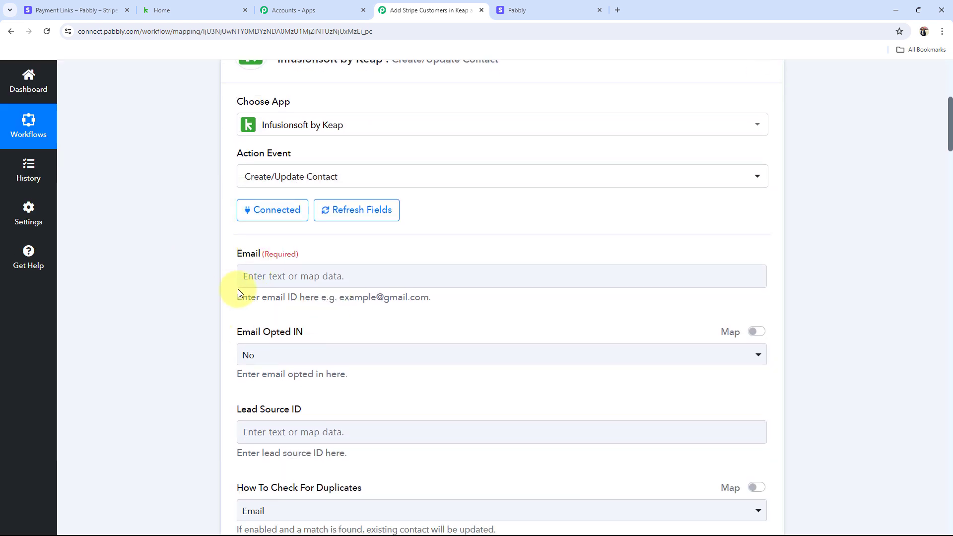
{"action": "scroll", "coordinate": [232, 288], "scroll_direction": "down", "scroll_amount": 3}
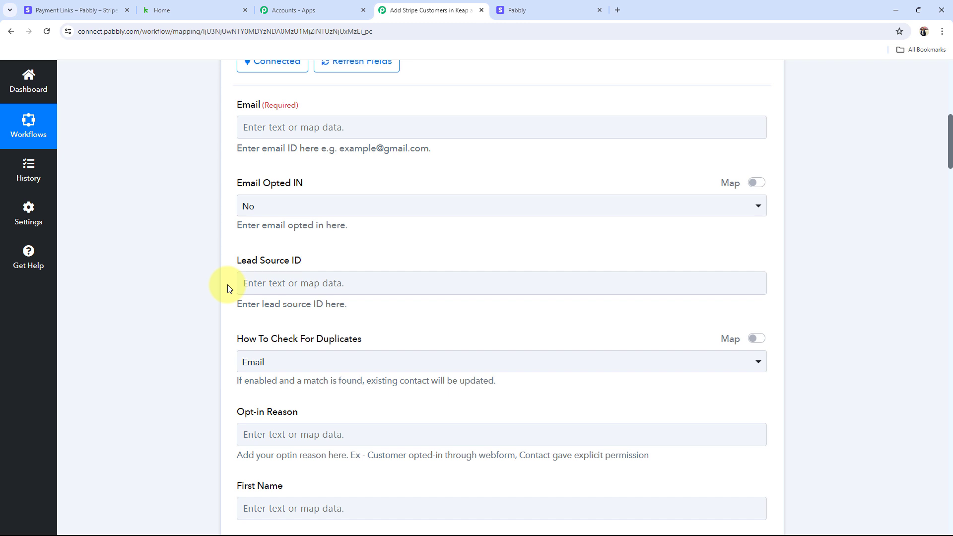
Step: Map the Stripe Data Object Billing Details Email into the Keap Email field, searching '@'
{"action": "left_click", "coordinate": [292, 128]}
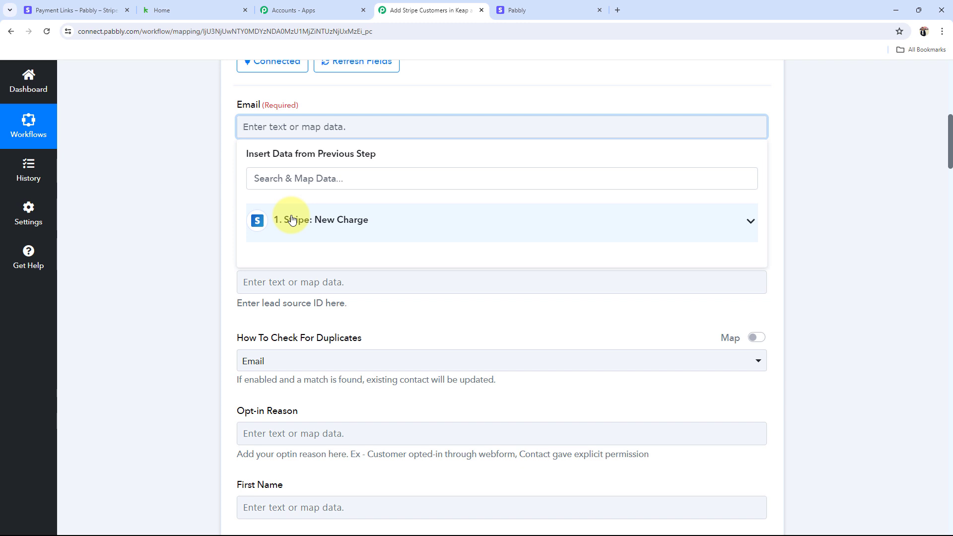
{"action": "left_click", "coordinate": [718, 220]}
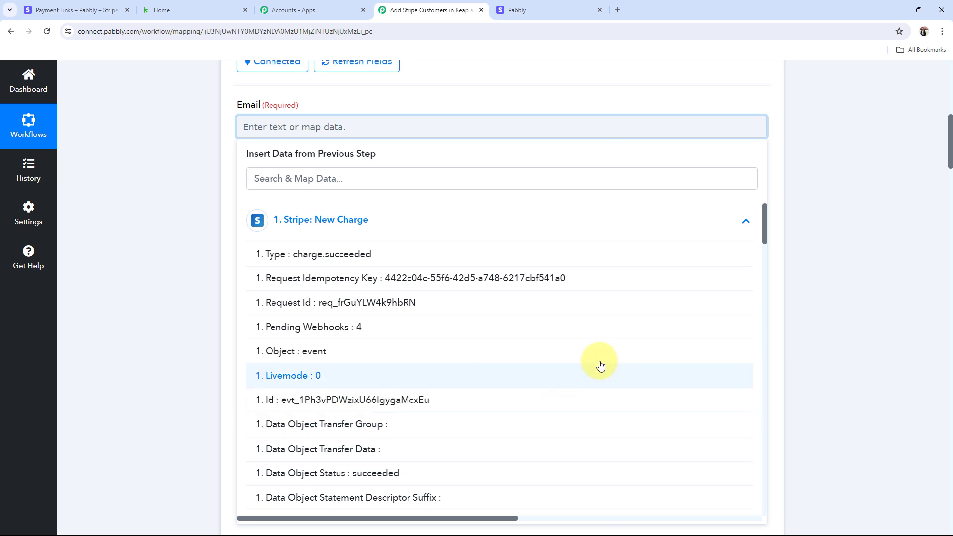
{"action": "scroll", "coordinate": [336, 365], "scroll_direction": "down", "scroll_amount": 10}
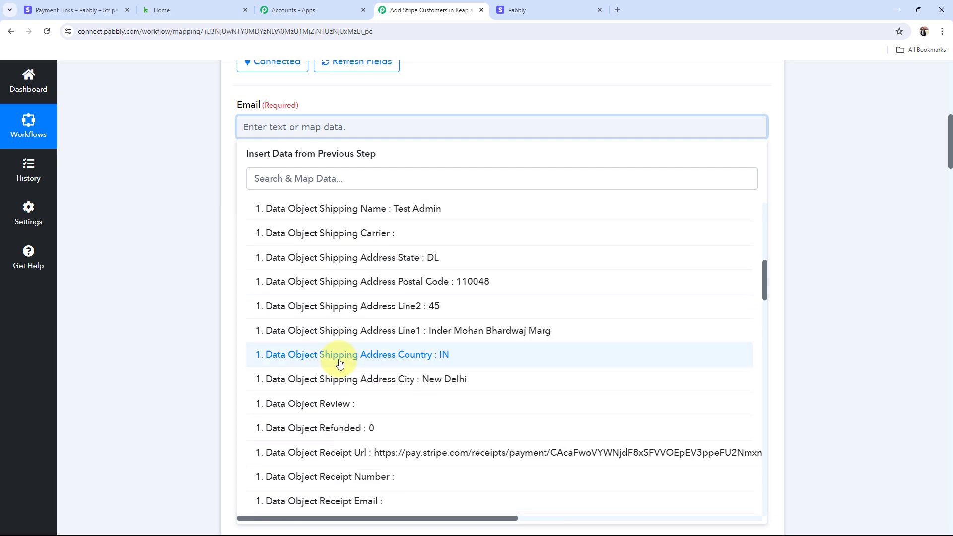
{"action": "scroll", "coordinate": [342, 362], "scroll_direction": "up", "scroll_amount": 10}
{"action": "left_click", "coordinate": [289, 174]}
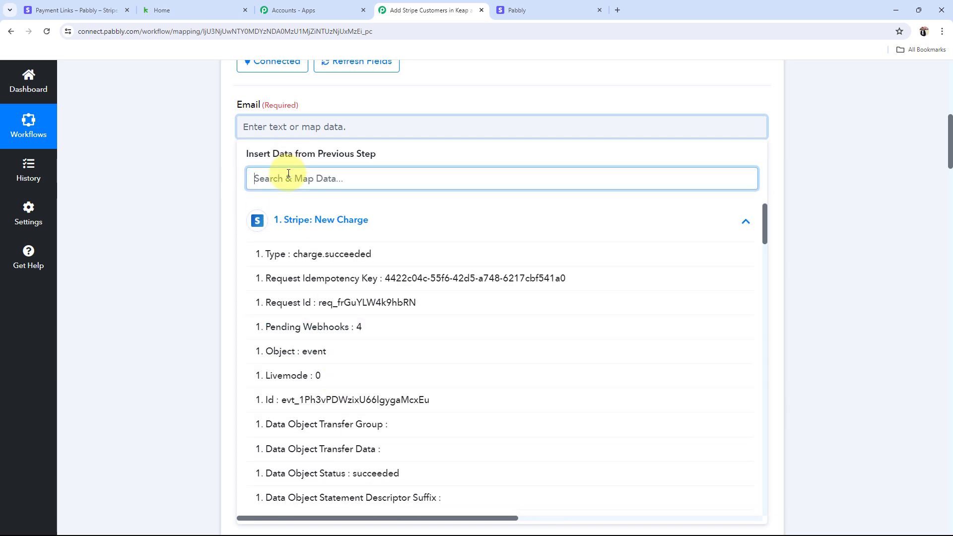
{"action": "type", "text": "@"}
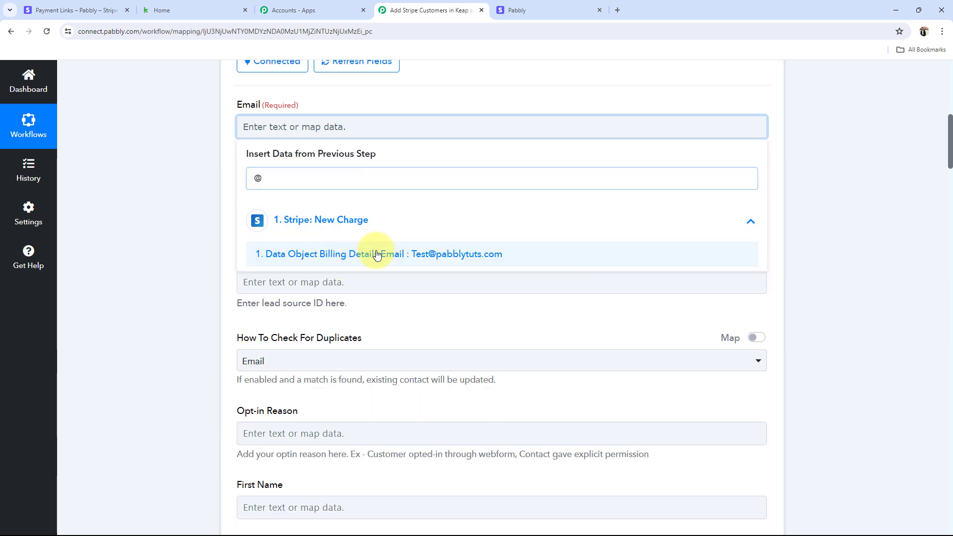
{"action": "left_click", "coordinate": [382, 251]}
{"action": "left_click", "coordinate": [201, 177]}
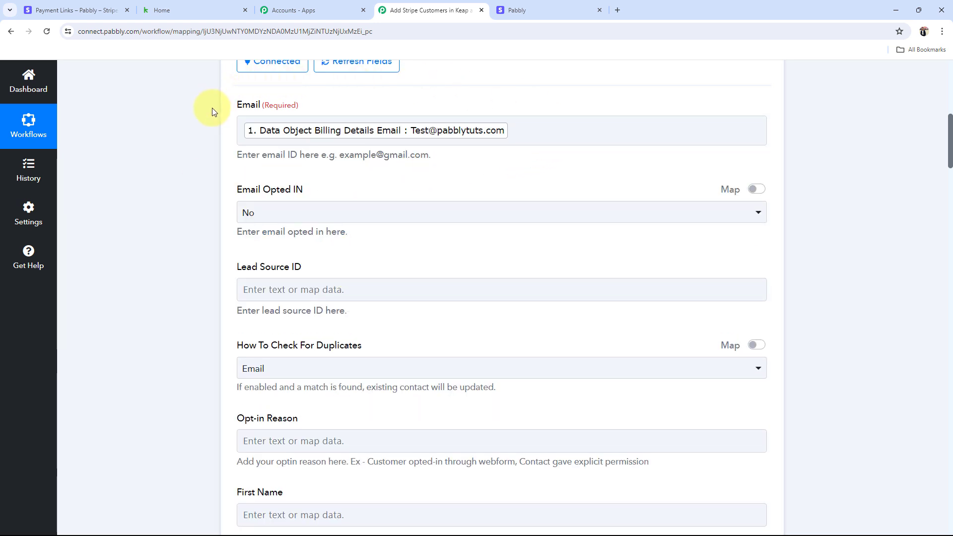
Step: Keep Email Opted IN set to No and review the remaining fields such as Lead Source ID
{"action": "left_click", "coordinate": [272, 213]}
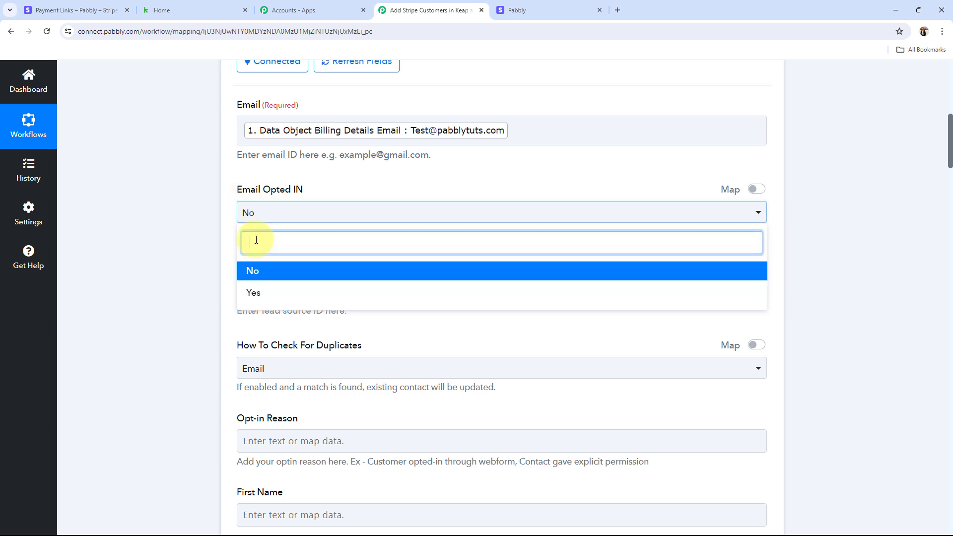
{"action": "left_click", "coordinate": [251, 274]}
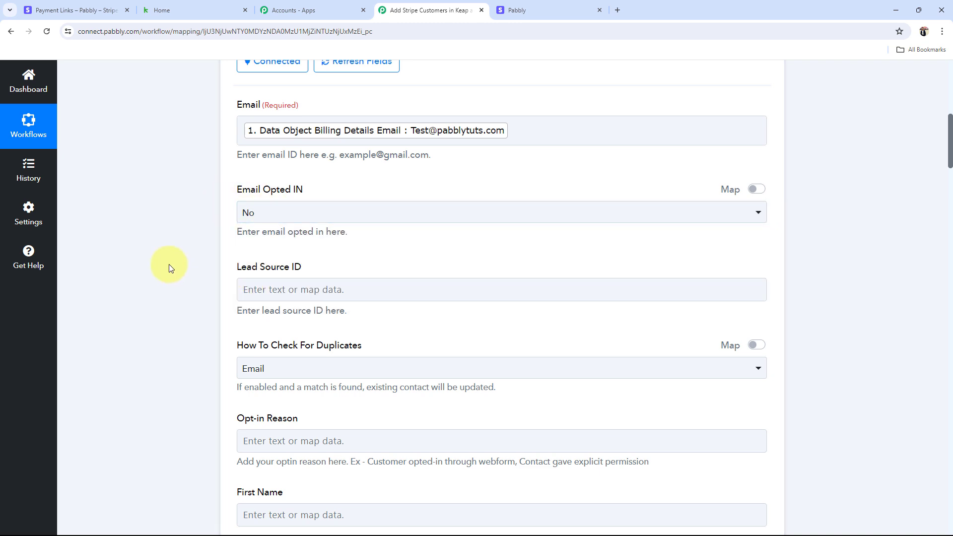
{"action": "scroll", "coordinate": [261, 207], "scroll_direction": "down", "scroll_amount": 2}
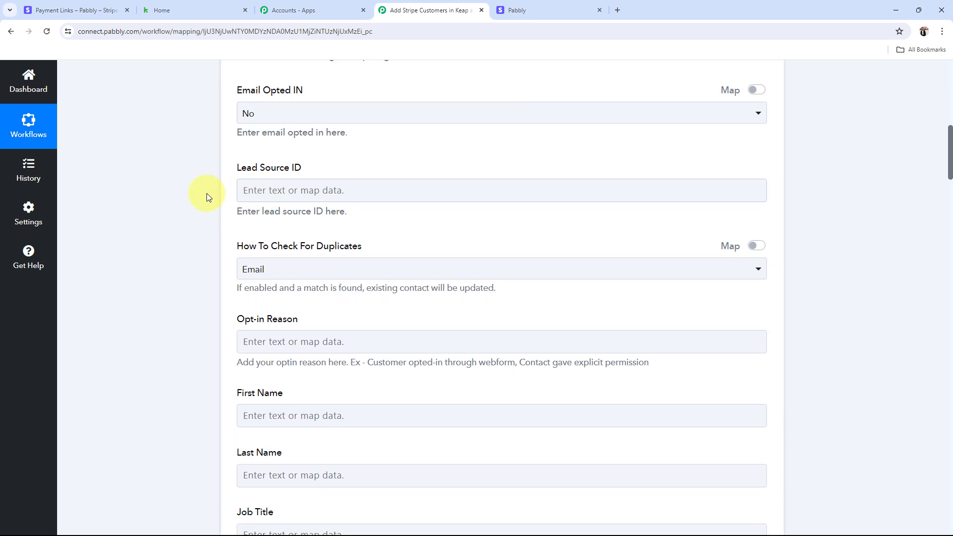
{"action": "left_click_drag", "start_coordinate": [233, 172], "coordinate": [330, 170]}
{"action": "left_click", "coordinate": [220, 216]}
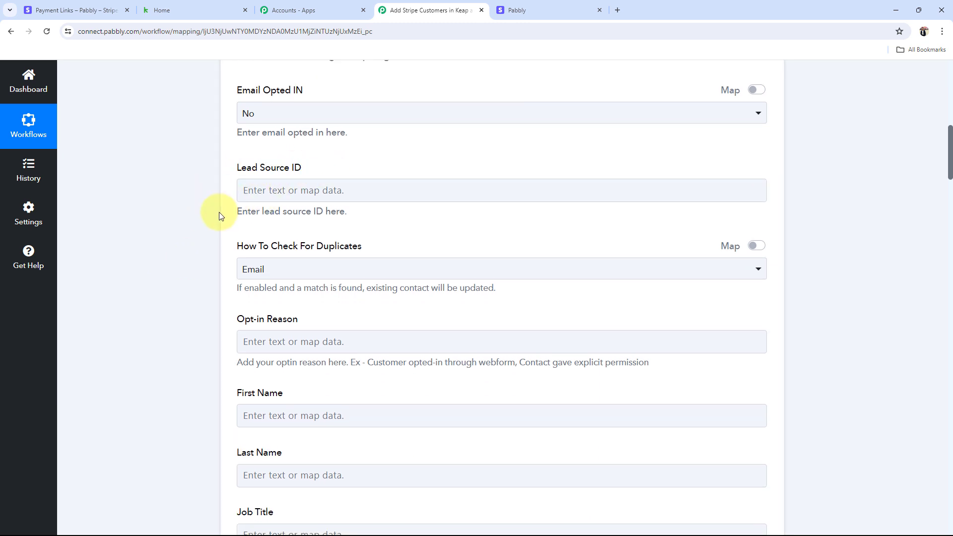
{"action": "scroll", "coordinate": [220, 217], "scroll_direction": "down", "scroll_amount": 2}
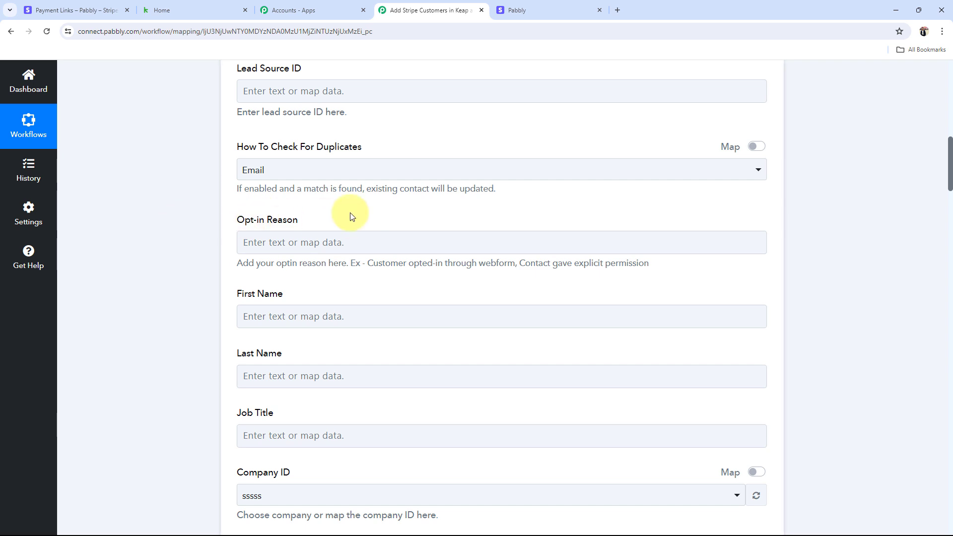
{"action": "scroll", "coordinate": [219, 255], "scroll_direction": "down", "scroll_amount": 3}
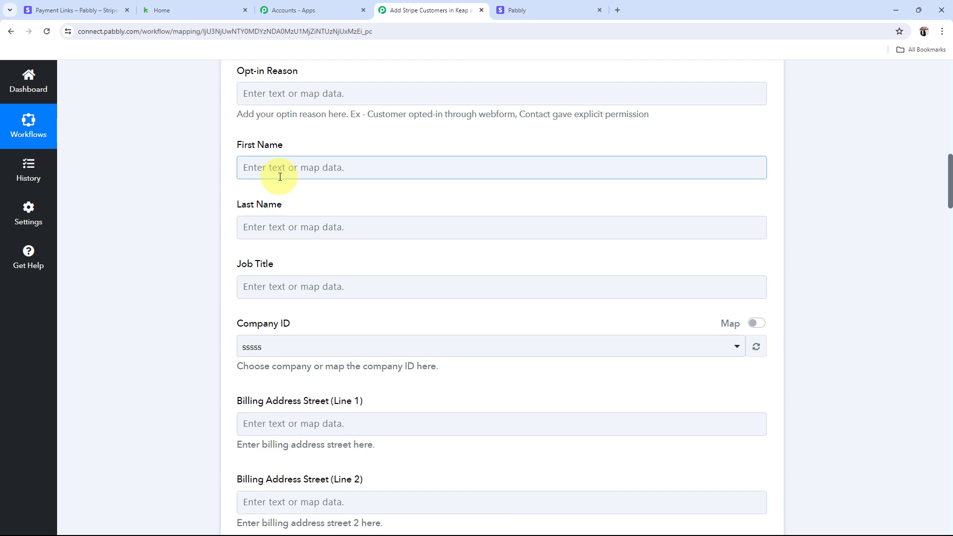
{"action": "scroll", "coordinate": [280, 176], "scroll_direction": "up", "scroll_amount": 15}
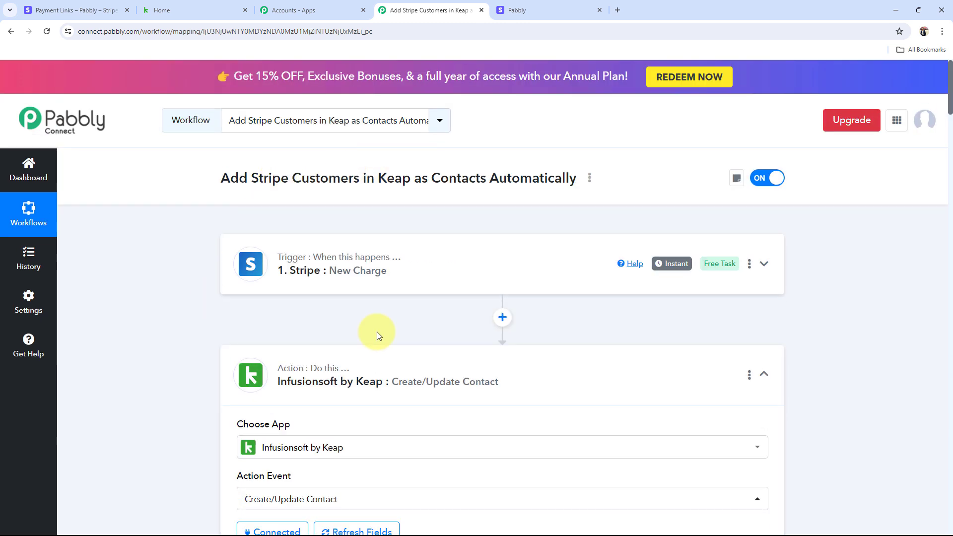
Step: Insert a step after the Stripe trigger using the Text Formatter (Pabbly) app, found by searching 'Tex'
{"action": "left_click", "coordinate": [503, 319]}
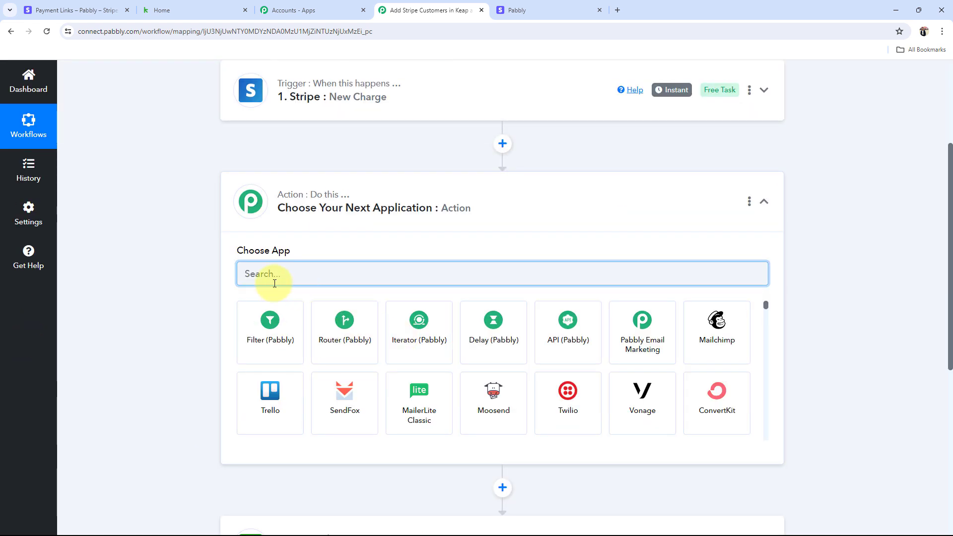
{"action": "type", "text": "Te"}
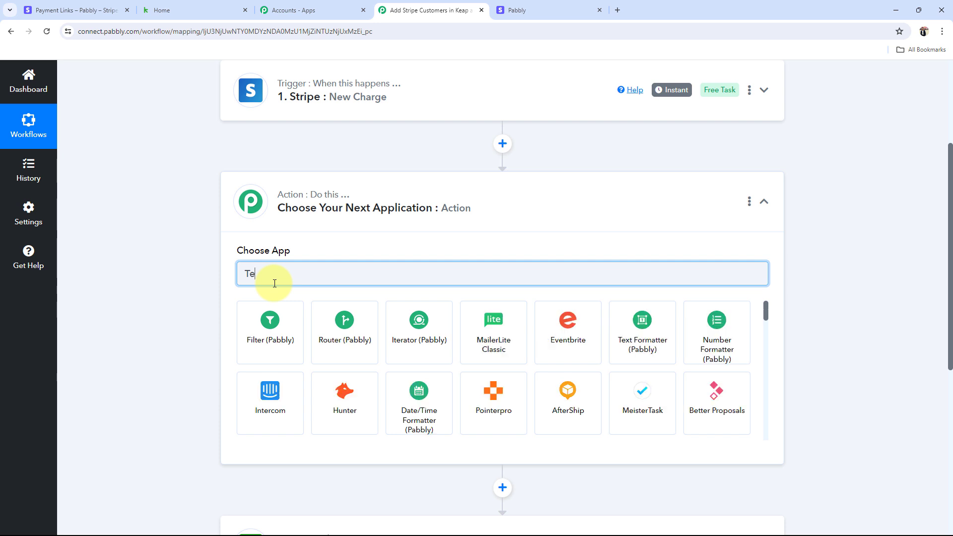
{"action": "type", "text": "x"}
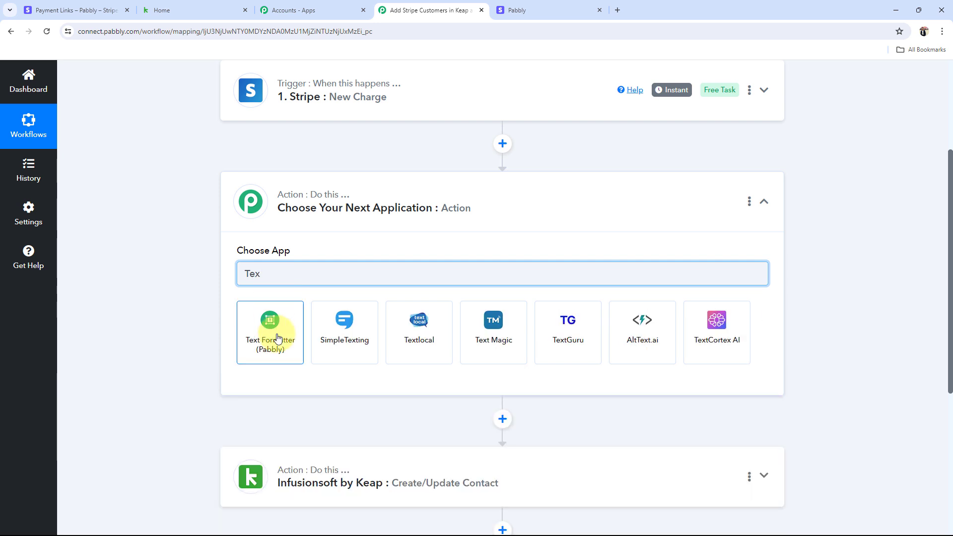
{"action": "left_click", "coordinate": [276, 333]}
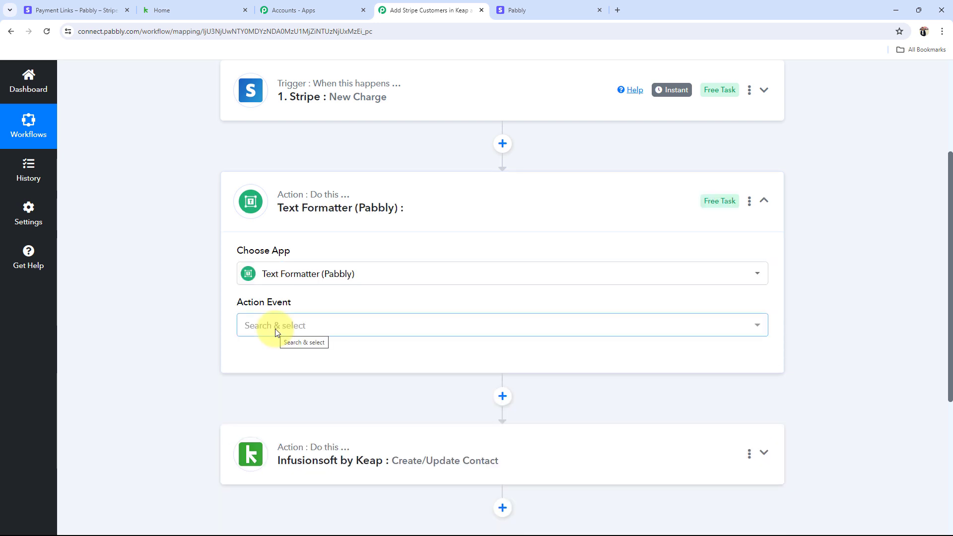
{"action": "left_click", "coordinate": [275, 330]}
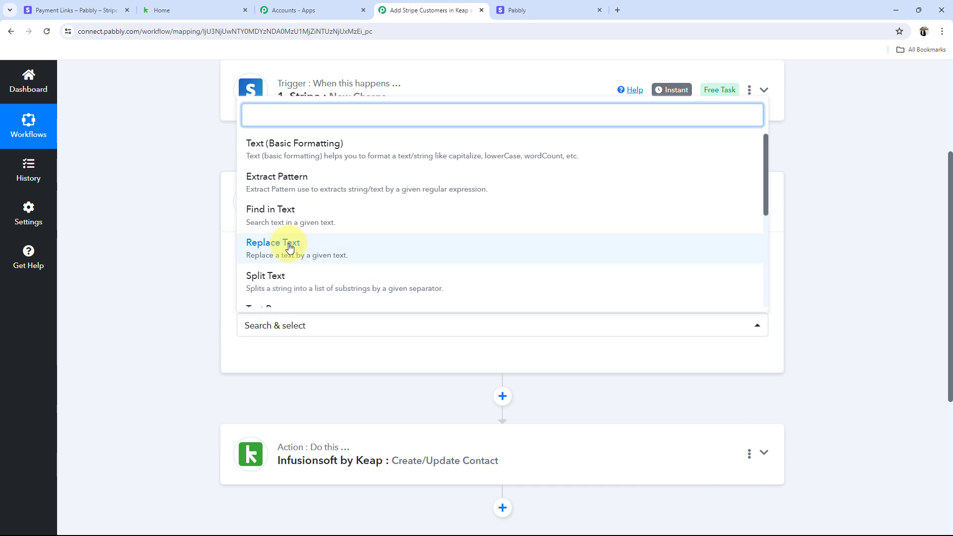
Step: Set the Text Formatter action event to Split Text and connect it
{"action": "scroll", "coordinate": [278, 229], "scroll_direction": "down", "scroll_amount": 2}
{"action": "left_click", "coordinate": [259, 220]}
{"action": "left_click", "coordinate": [268, 359]}
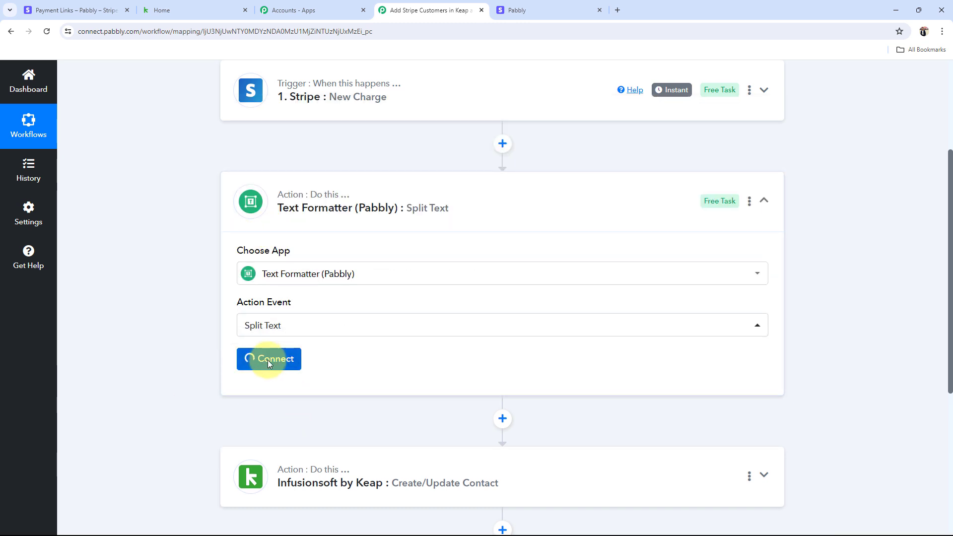
{"action": "scroll", "coordinate": [221, 255], "scroll_direction": "down", "scroll_amount": 4}
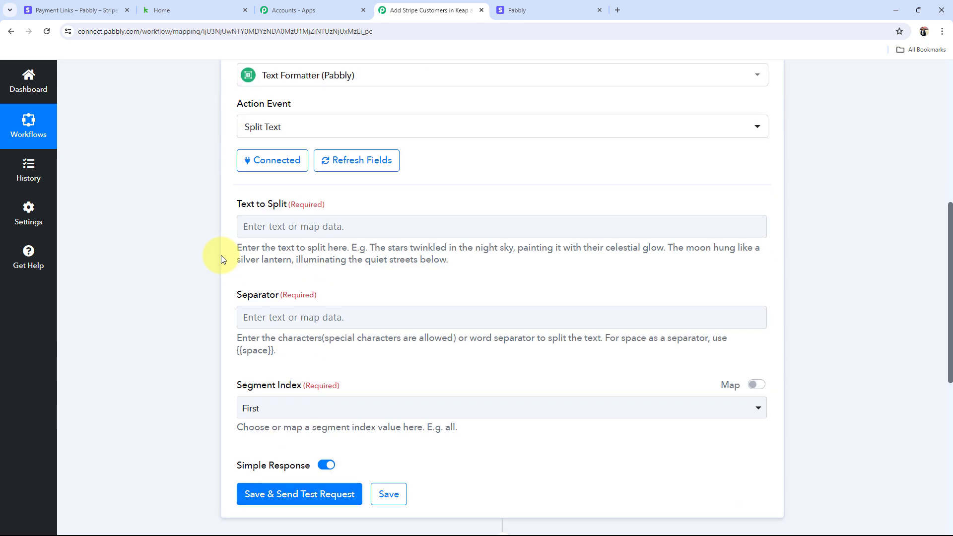
{"action": "scroll", "coordinate": [216, 253], "scroll_direction": "down", "scroll_amount": 2}
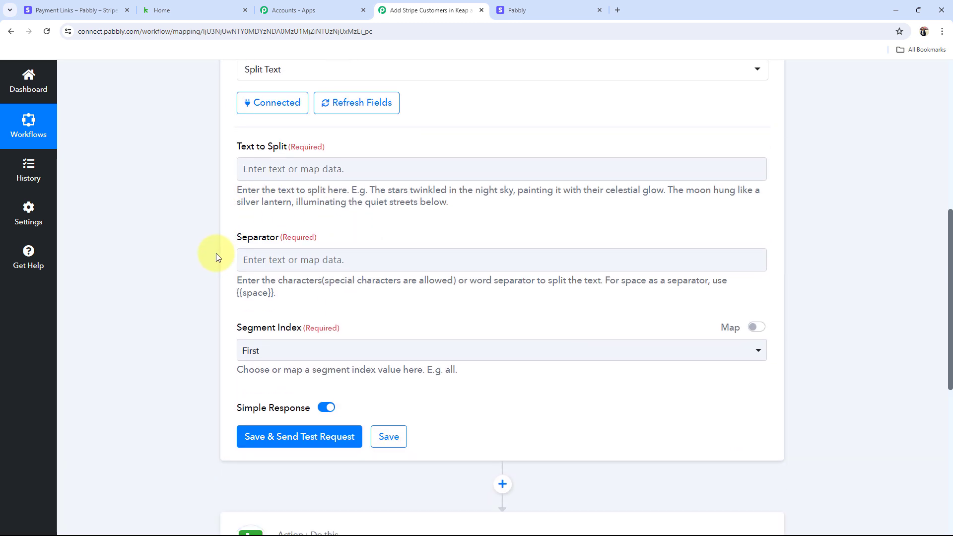
{"action": "left_click_drag", "start_coordinate": [239, 105], "coordinate": [290, 106]}
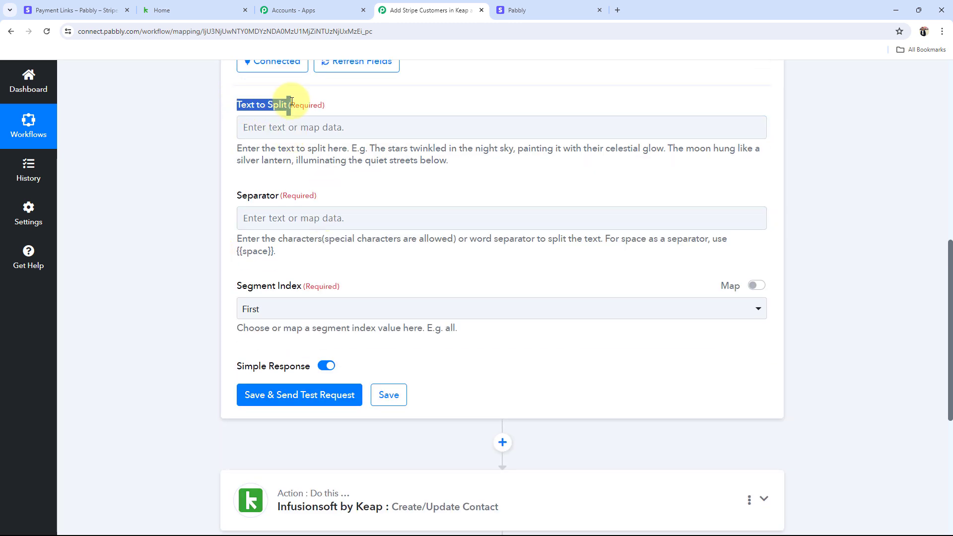
{"action": "left_click", "coordinate": [225, 128]}
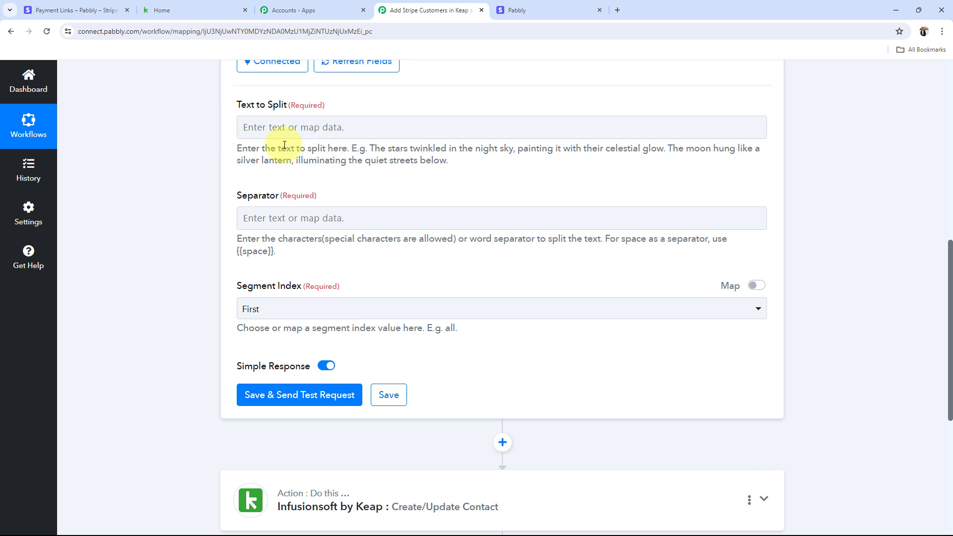
Step: Map Data Object Shipping Name into Text to Split and copy the {{space}} placeholder from the help text
{"action": "left_click", "coordinate": [275, 126]}
{"action": "left_click", "coordinate": [258, 223]}
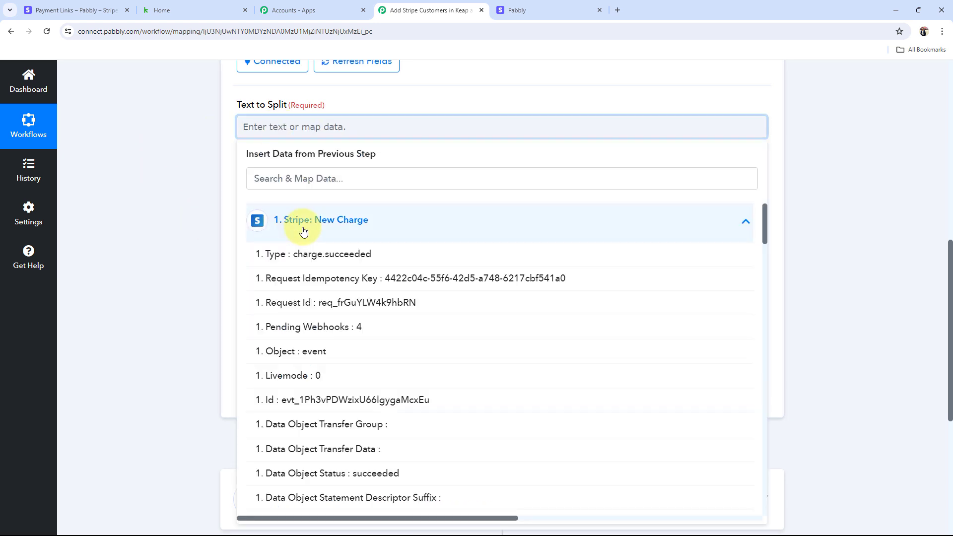
{"action": "left_click", "coordinate": [275, 171]}
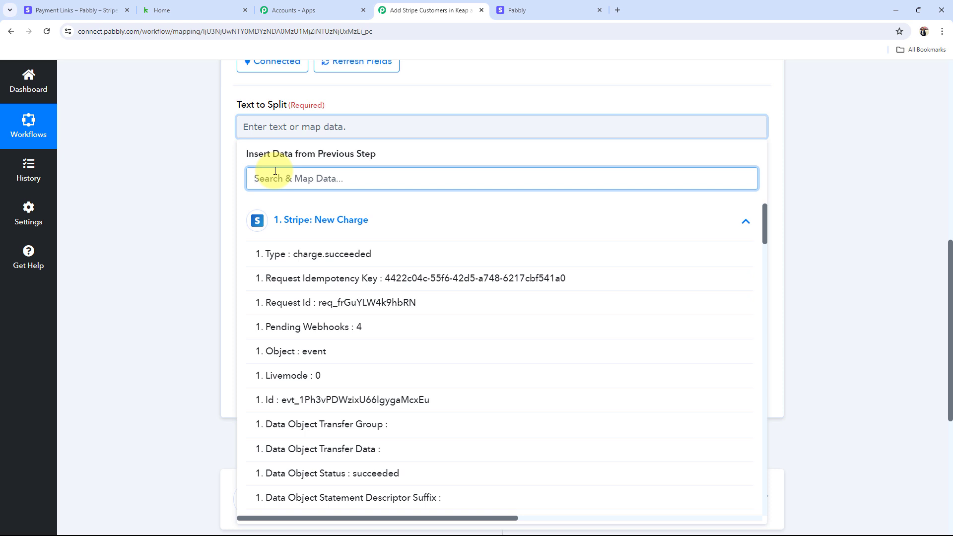
{"action": "type", "text": "tes"}
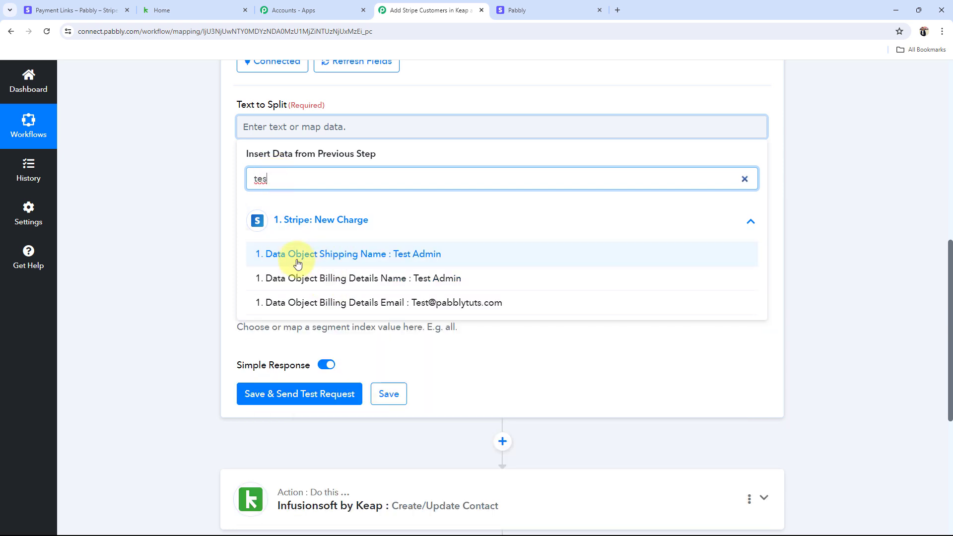
{"action": "left_click", "coordinate": [297, 265]}
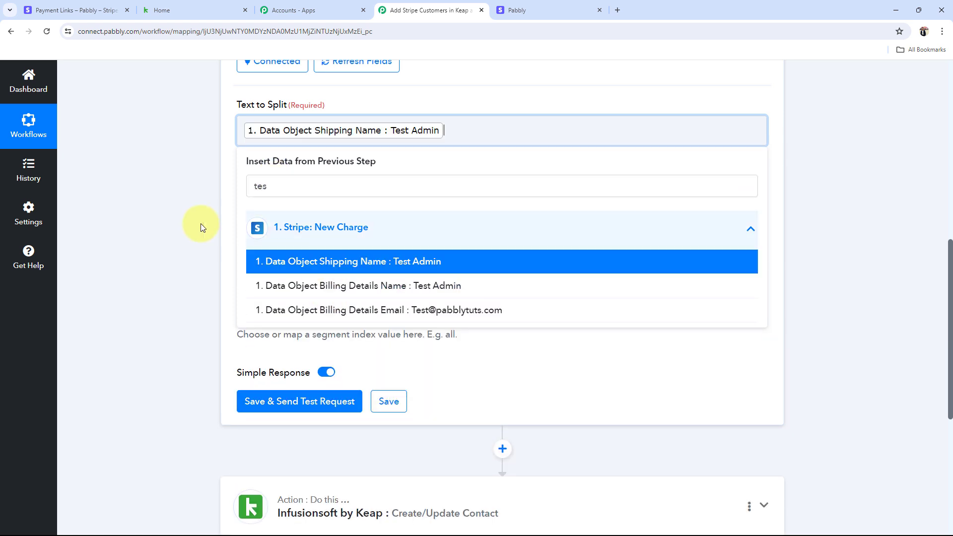
{"action": "left_click", "coordinate": [200, 223]}
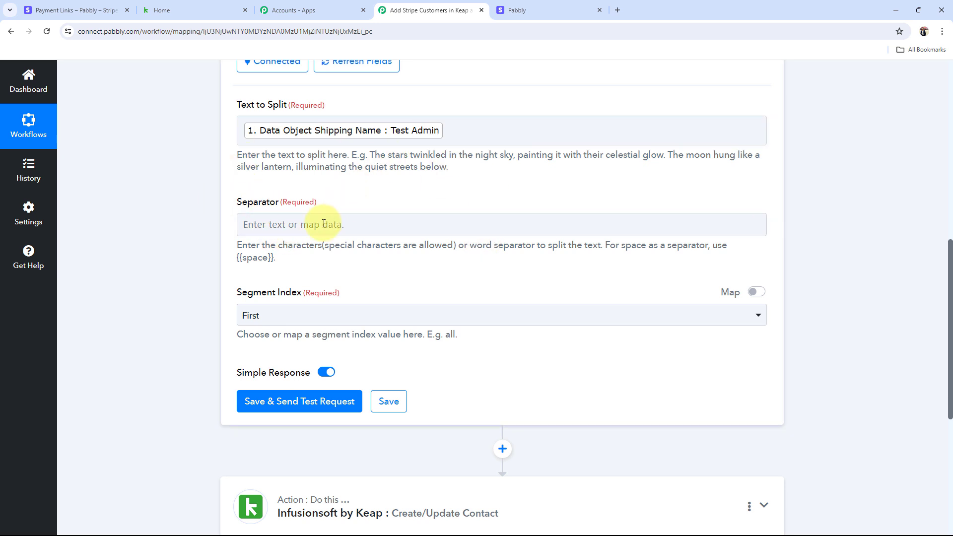
{"action": "left_click_drag", "start_coordinate": [241, 257], "coordinate": [272, 257]}
{"action": "key", "text": "ctrl+c"}
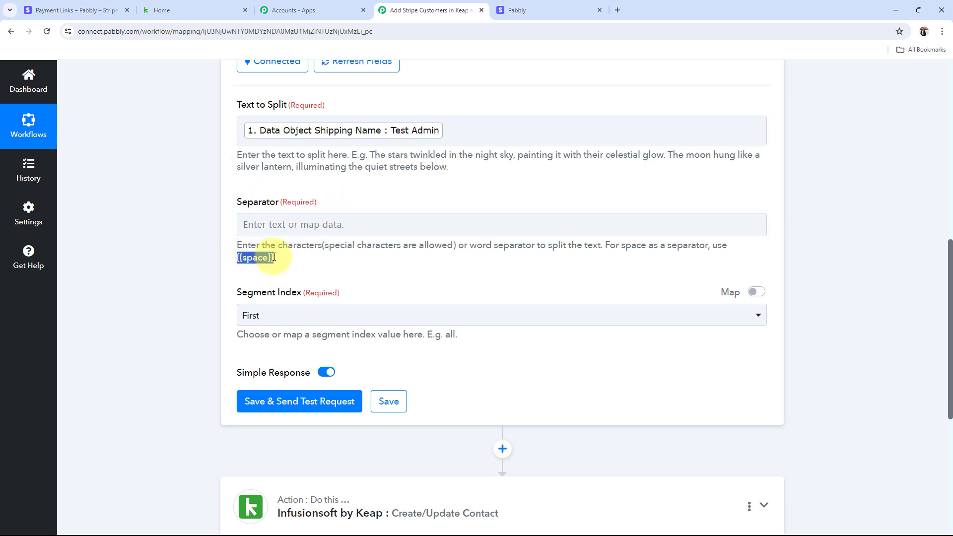
{"action": "left_click", "coordinate": [271, 229]}
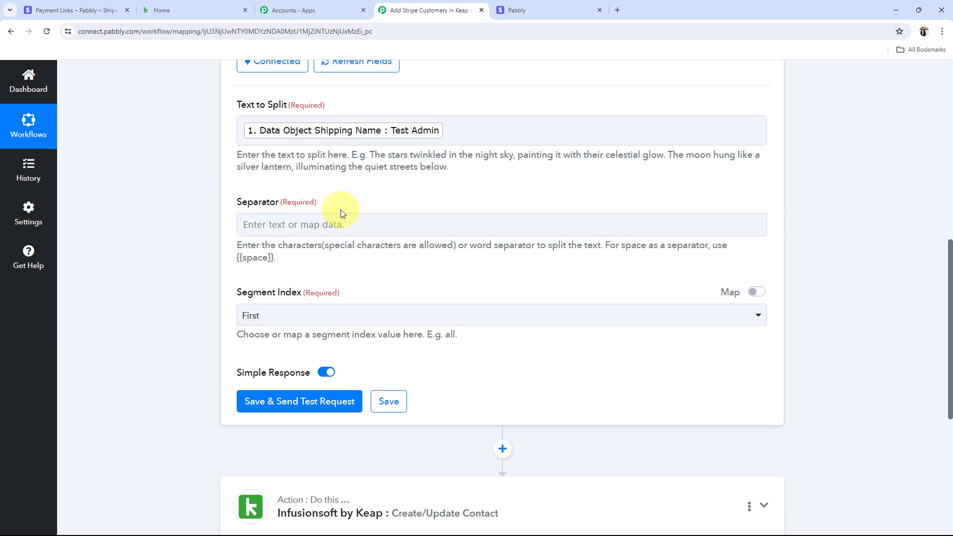
{"action": "left_click", "coordinate": [395, 128]}
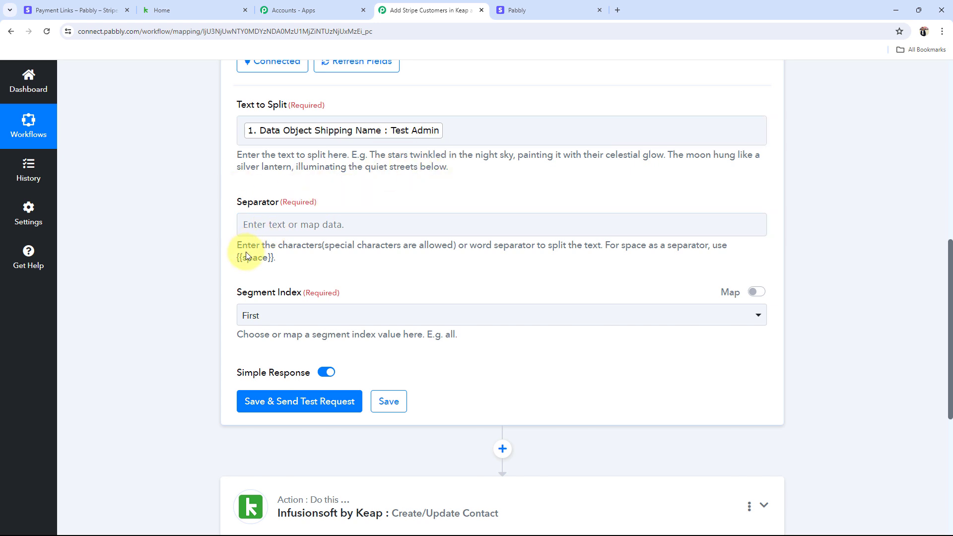
Step: Set the Separator to {{space}} and the Segment Index to All
{"action": "left_click", "coordinate": [272, 224]}
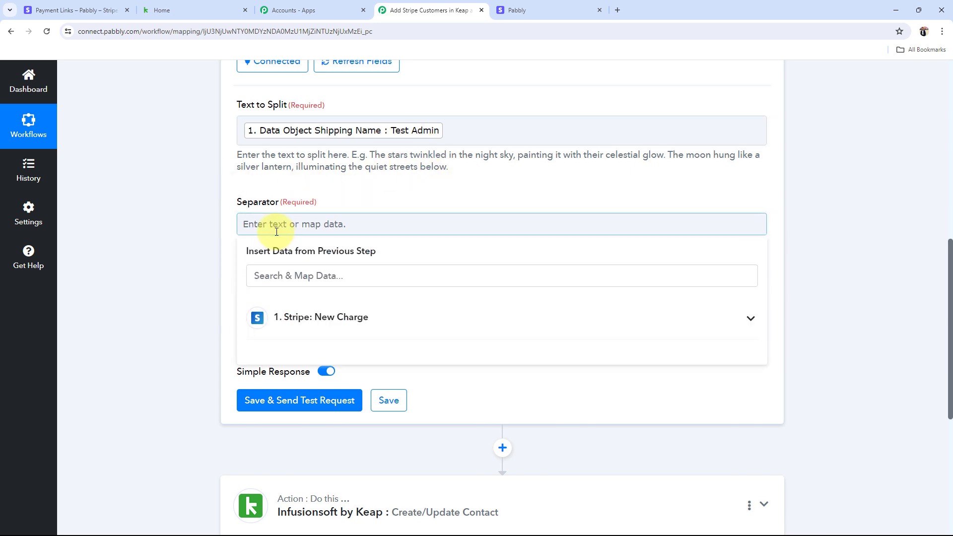
{"action": "key", "text": "ctrl+v"}
{"action": "left_click", "coordinate": [178, 247]}
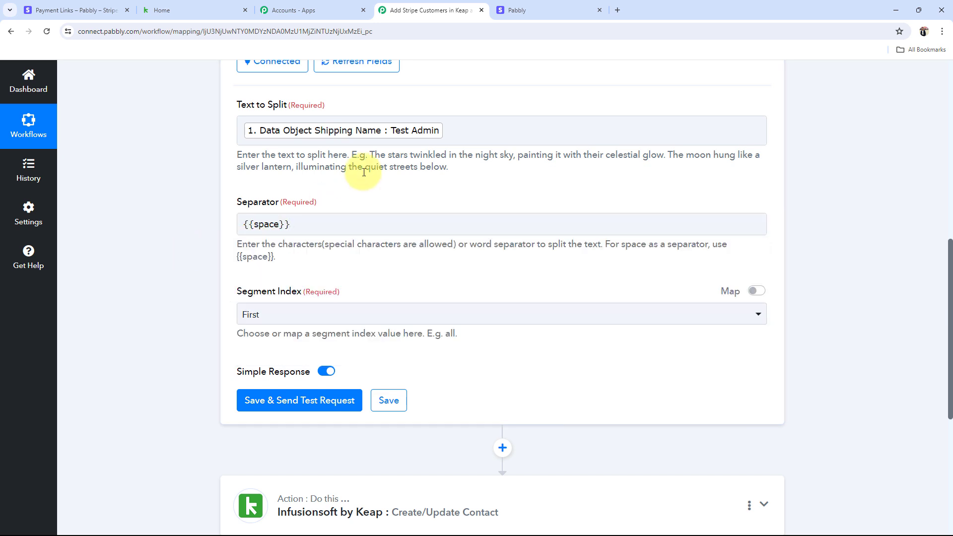
{"action": "left_click", "coordinate": [304, 317]}
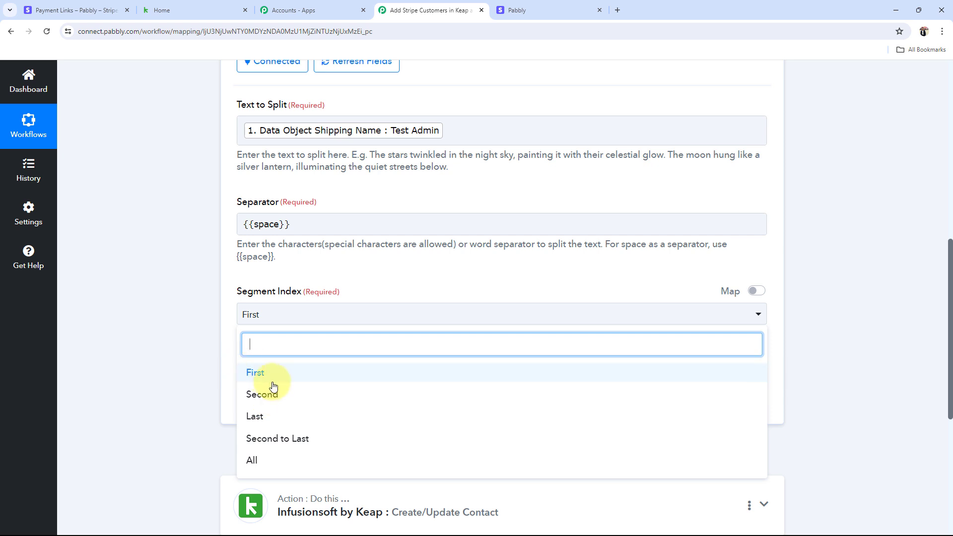
{"action": "left_click", "coordinate": [291, 459]}
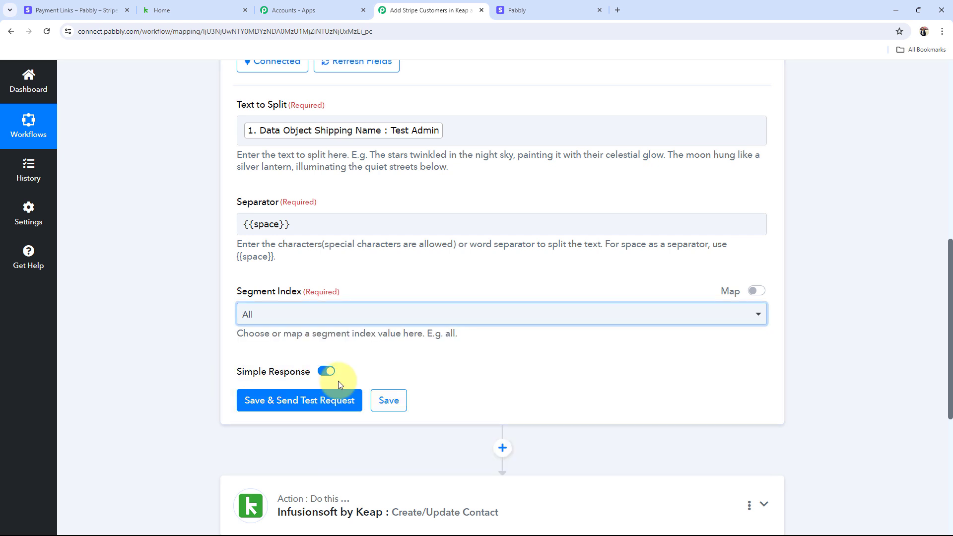
{"action": "left_click", "coordinate": [215, 213]}
{"action": "left_click", "coordinate": [428, 128]}
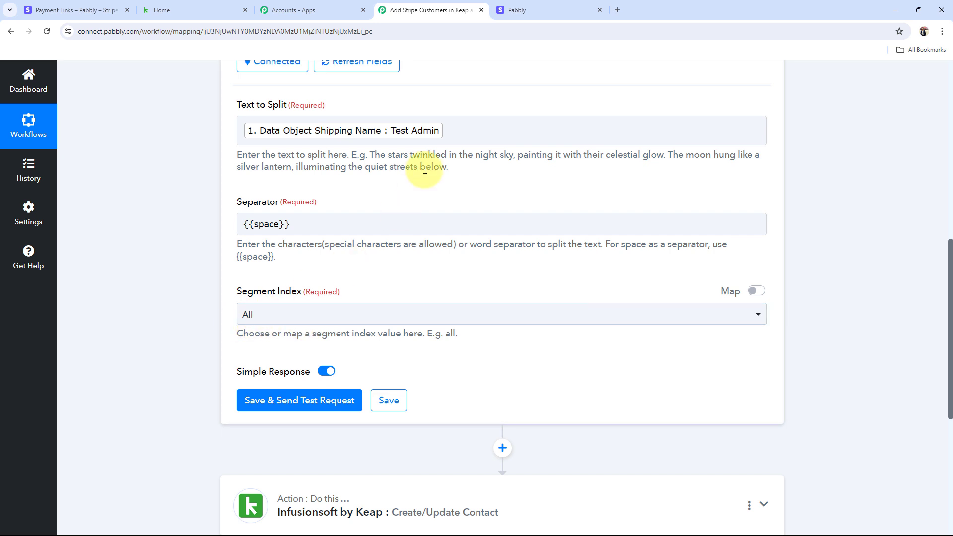
Step: Save and test the Split Text step, check its Result 0 and Result 1 values, then collapse it
{"action": "left_click", "coordinate": [299, 400]}
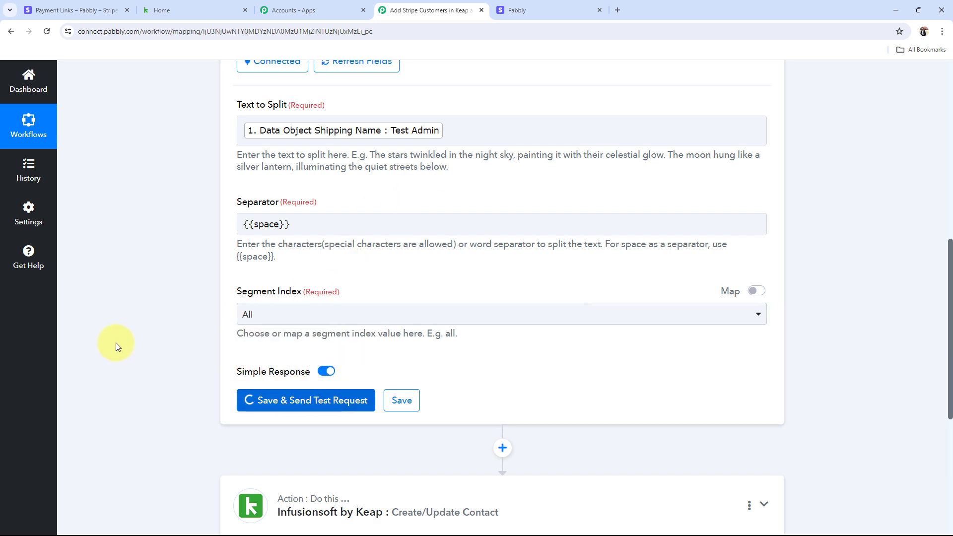
{"action": "scroll", "coordinate": [115, 342], "scroll_direction": "down", "scroll_amount": 3}
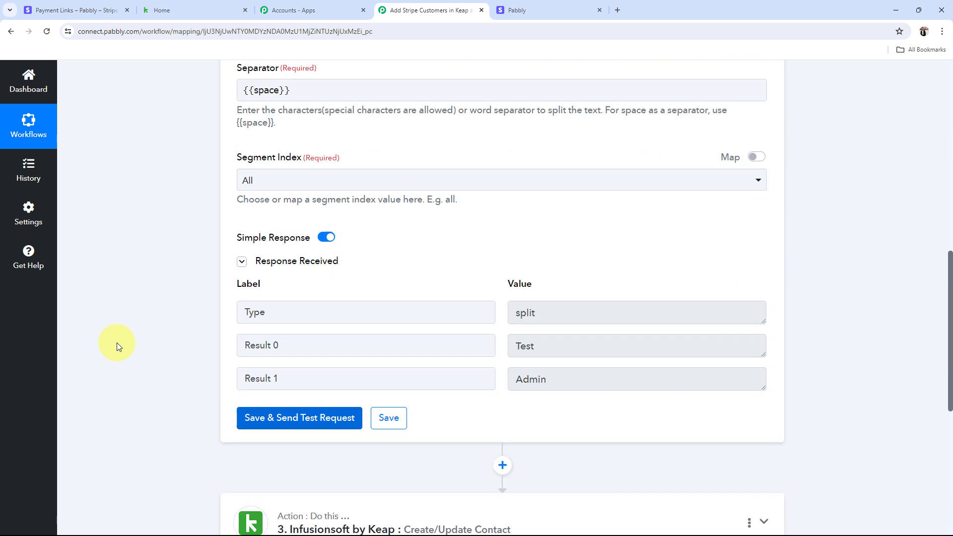
{"action": "double_click", "coordinate": [548, 332]}
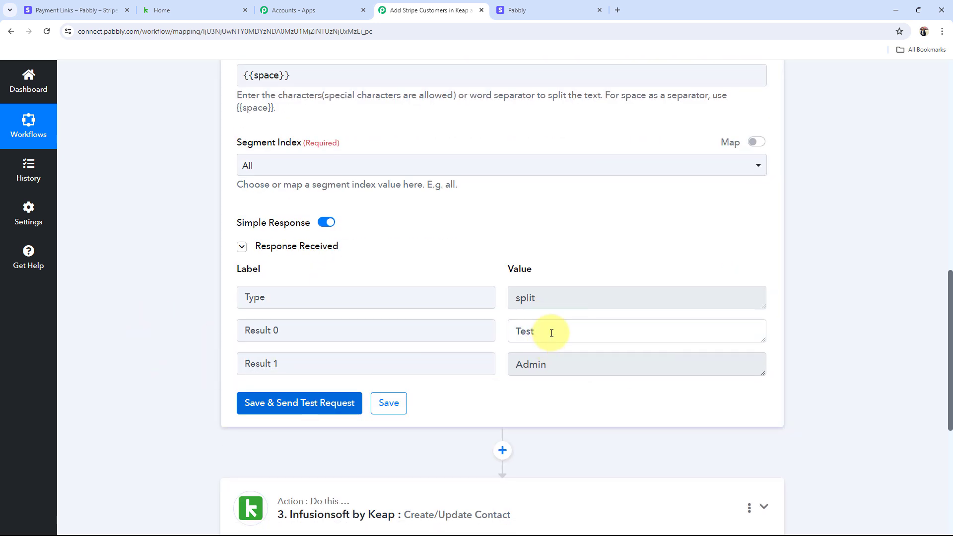
{"action": "left_click_drag", "start_coordinate": [607, 369], "coordinate": [266, 365]}
{"action": "left_click", "coordinate": [174, 363]}
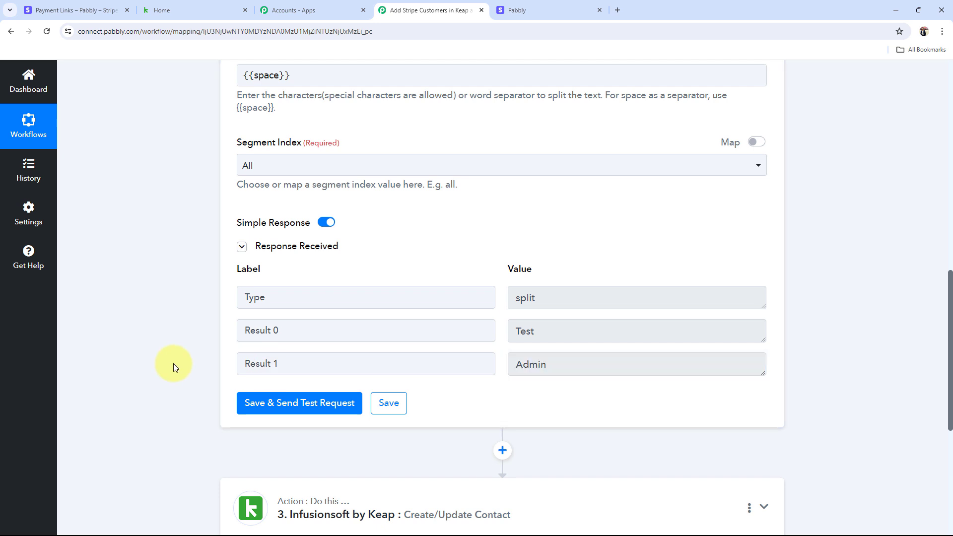
{"action": "scroll", "coordinate": [174, 363], "scroll_direction": "up", "scroll_amount": 7}
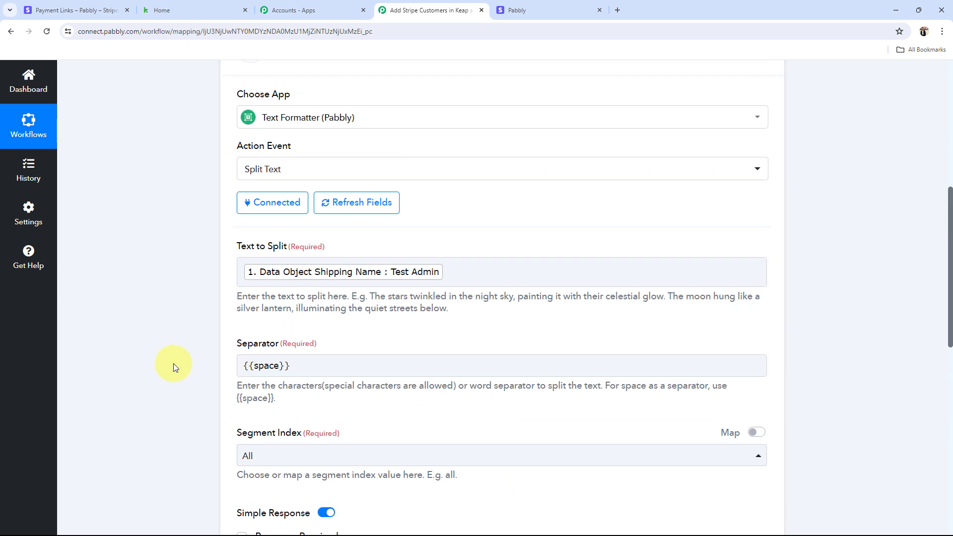
{"action": "scroll", "coordinate": [173, 363], "scroll_direction": "up", "scroll_amount": 3}
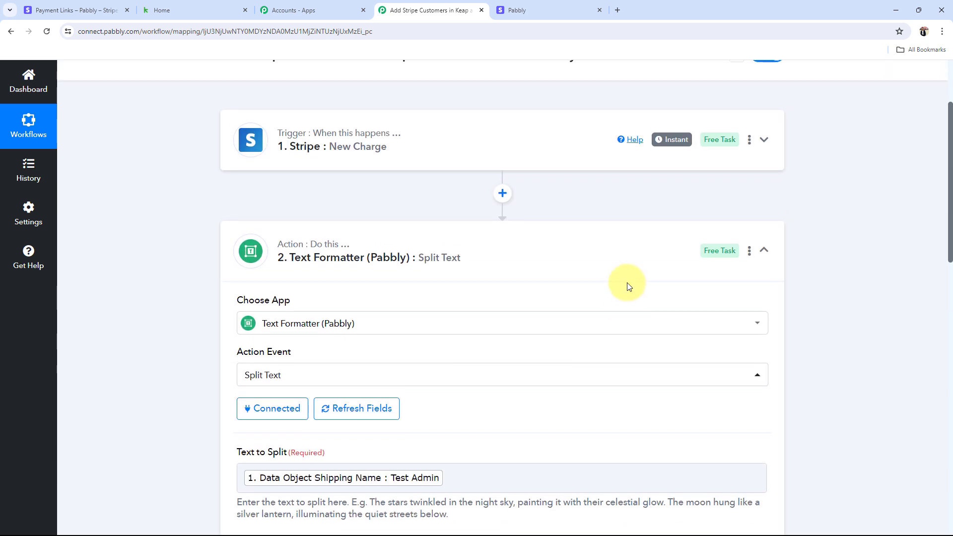
{"action": "left_click", "coordinate": [554, 255]}
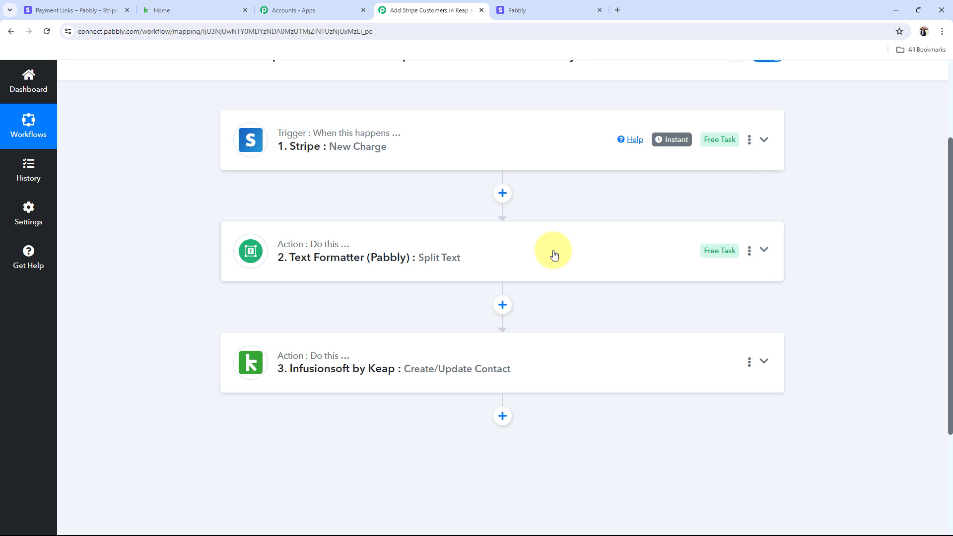
Step: Expand the Keap Create/Update Contact step and reload its contact fields
{"action": "left_click", "coordinate": [325, 347]}
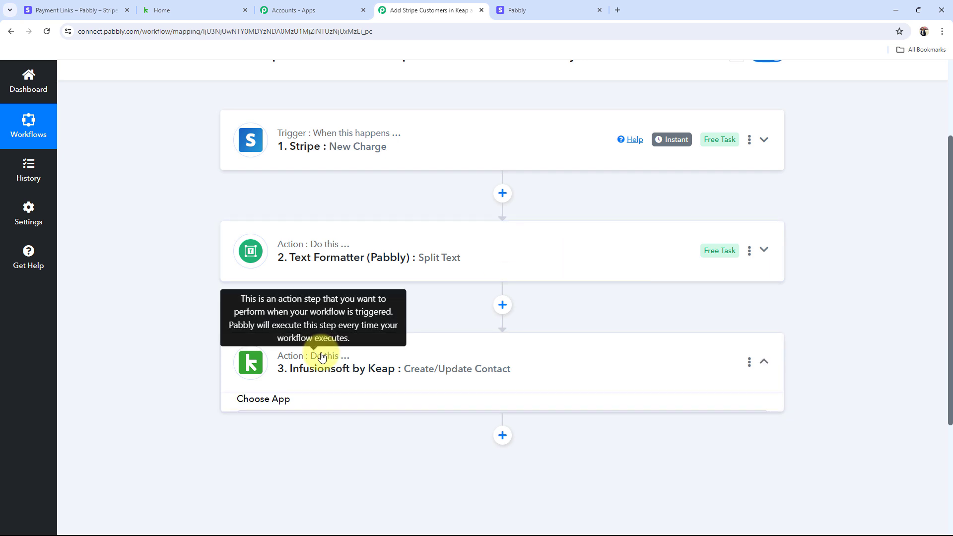
{"action": "scroll", "coordinate": [322, 355], "scroll_direction": "down", "scroll_amount": 3}
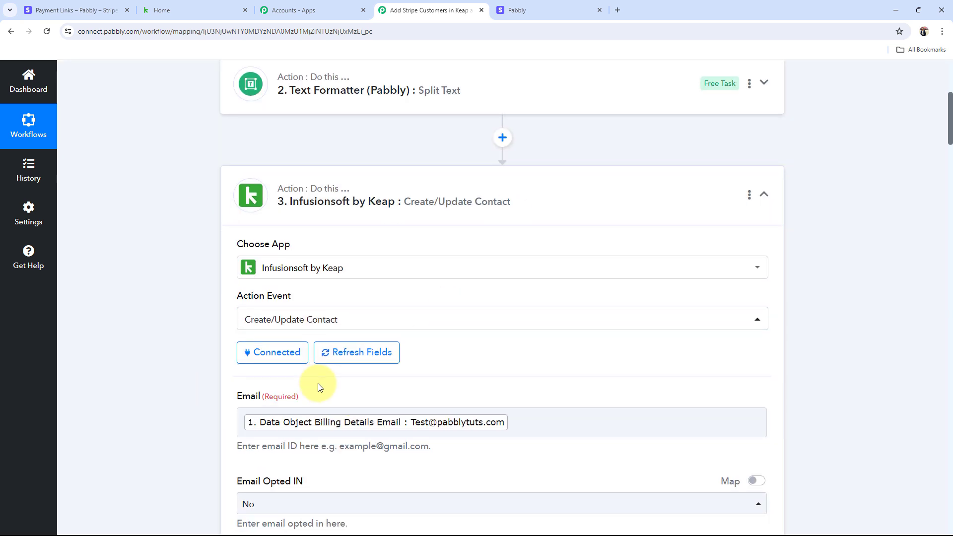
{"action": "scroll", "coordinate": [319, 382], "scroll_direction": "down", "scroll_amount": 1}
{"action": "left_click", "coordinate": [357, 306]}
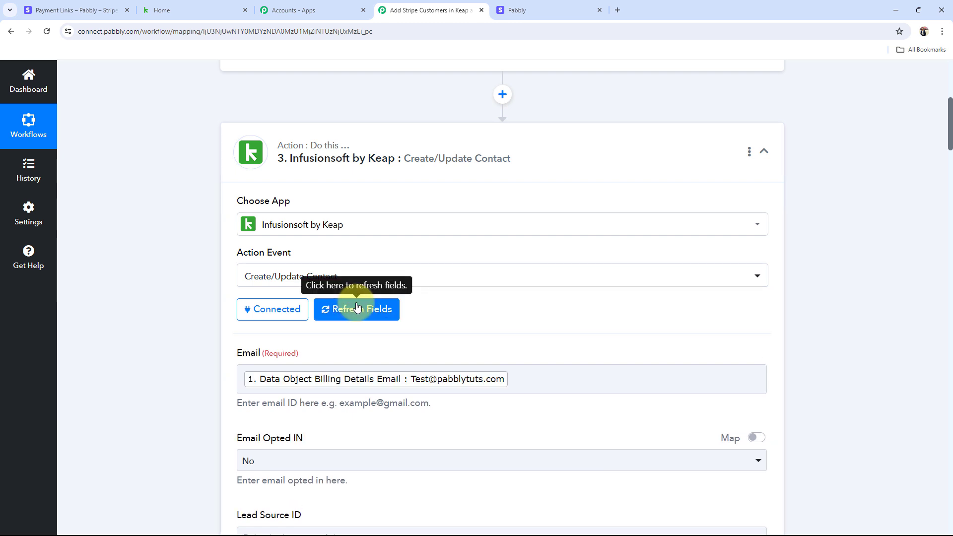
{"action": "scroll", "coordinate": [176, 315], "scroll_direction": "down", "scroll_amount": 10}
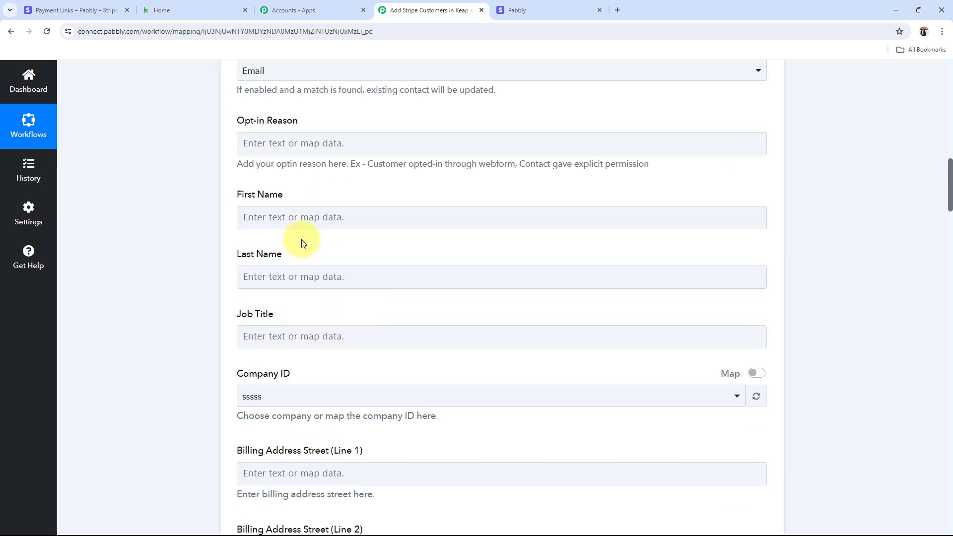
Step: Map First Name to Split Text Result 0 and Last Name to Result 1, and set Company ID to Pabbly
{"action": "left_click", "coordinate": [312, 213]}
{"action": "left_click", "coordinate": [308, 347]}
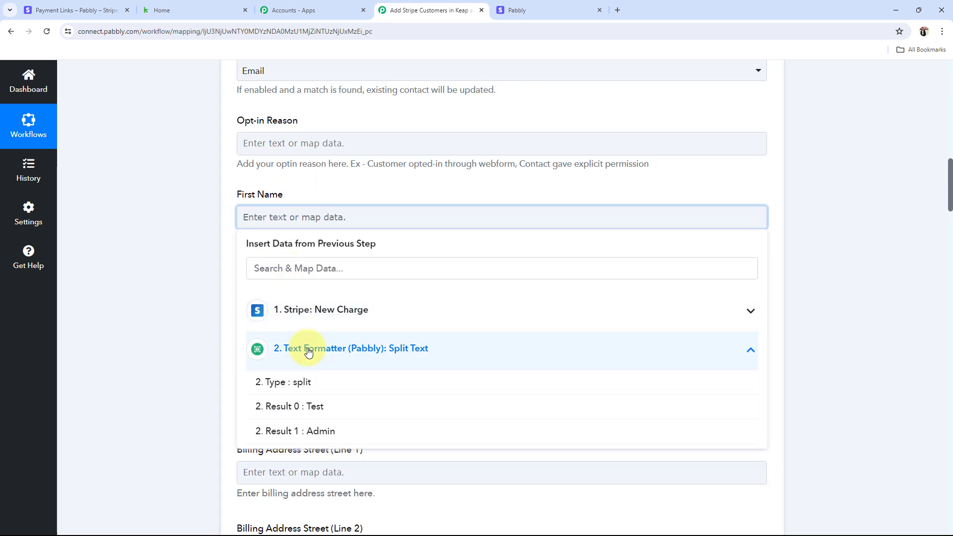
{"action": "left_click", "coordinate": [312, 417]}
{"action": "left_click", "coordinate": [172, 327]}
{"action": "scroll", "coordinate": [264, 215], "scroll_direction": "down", "scroll_amount": 3}
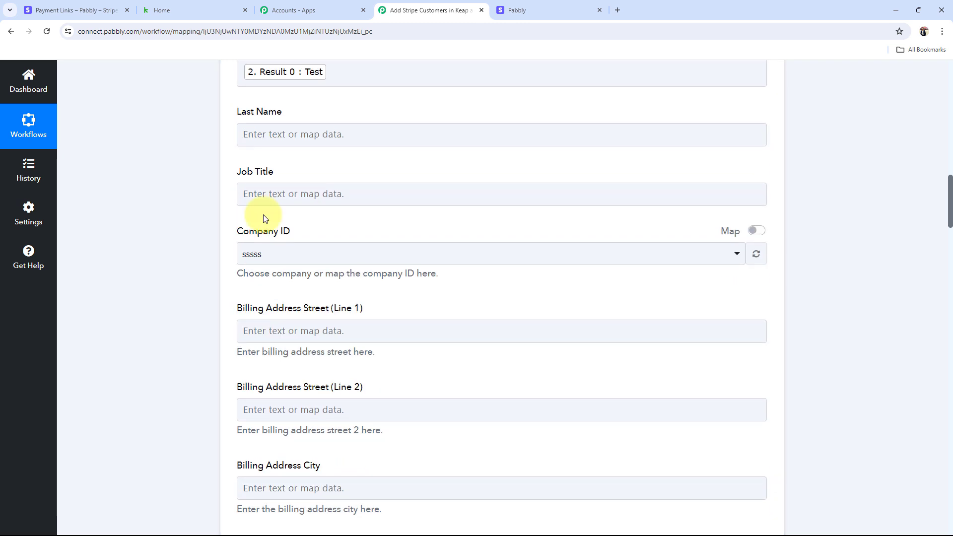
{"action": "left_click", "coordinate": [263, 133]}
{"action": "left_click", "coordinate": [296, 257]}
{"action": "left_click", "coordinate": [314, 349]}
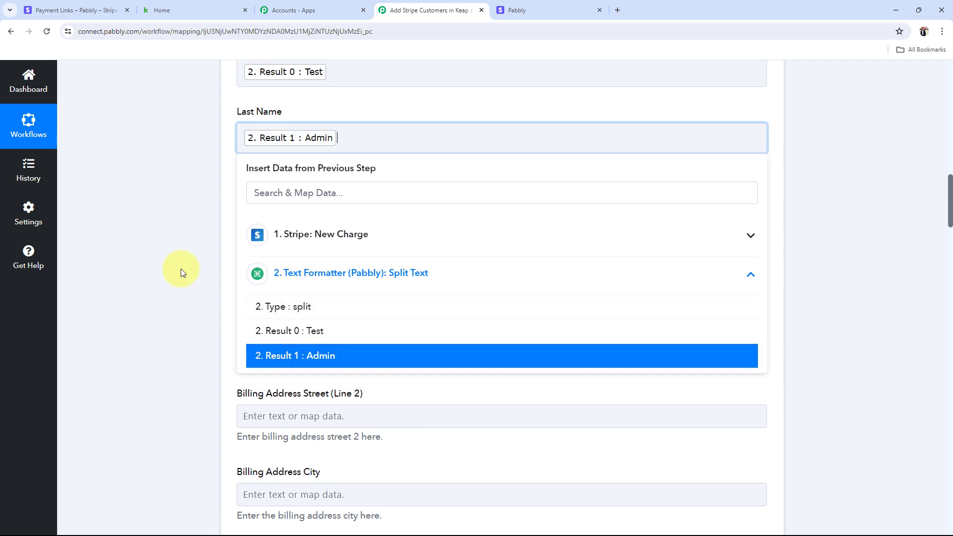
{"action": "left_click", "coordinate": [175, 267]}
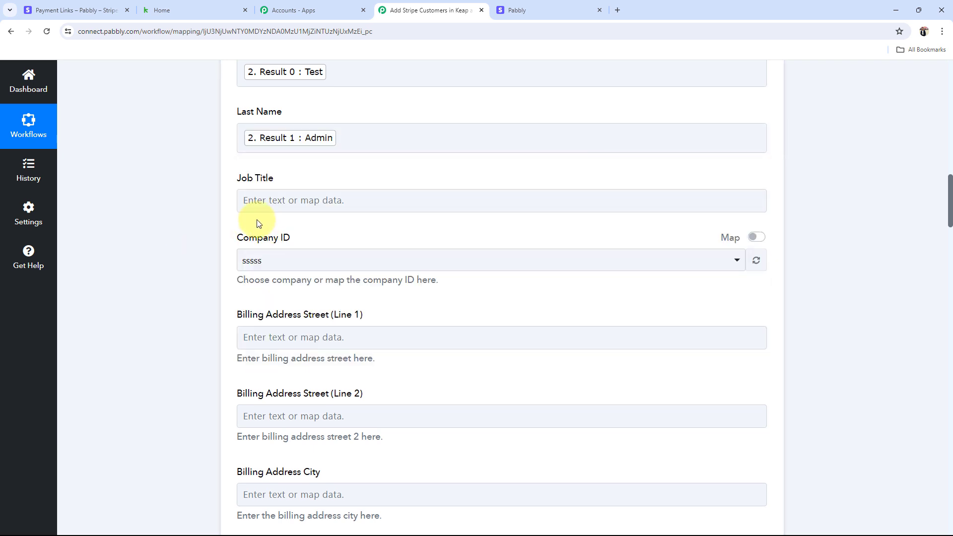
{"action": "left_click", "coordinate": [267, 261]}
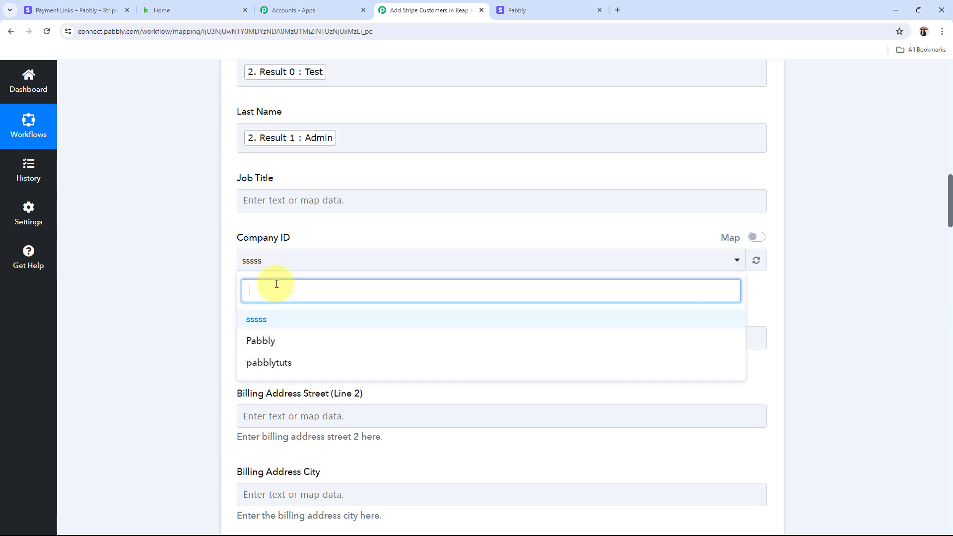
{"action": "left_click", "coordinate": [263, 341]}
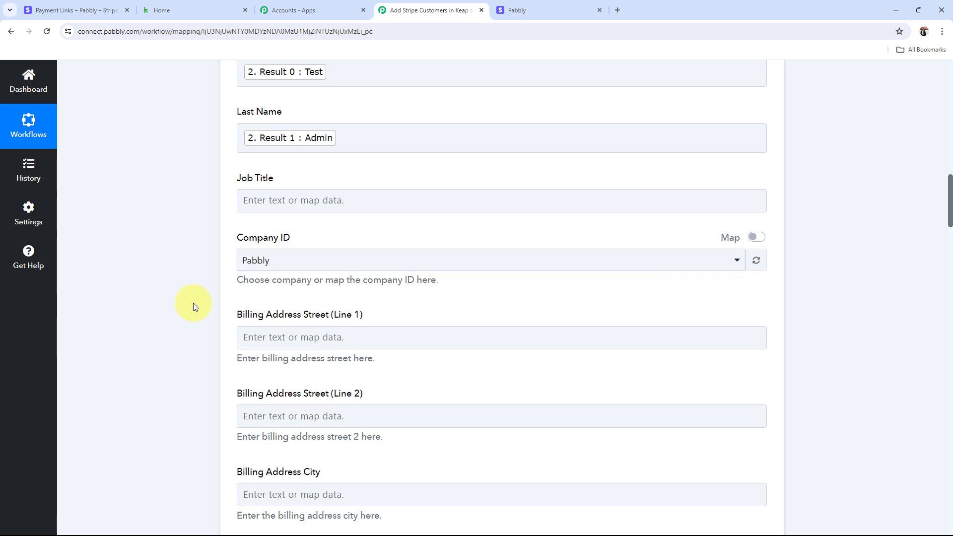
Step: Map billing street lines 1 and 2 to the Stripe charge's shipping address lines 1 and 2
{"action": "scroll", "coordinate": [193, 308], "scroll_direction": "down", "scroll_amount": 5}
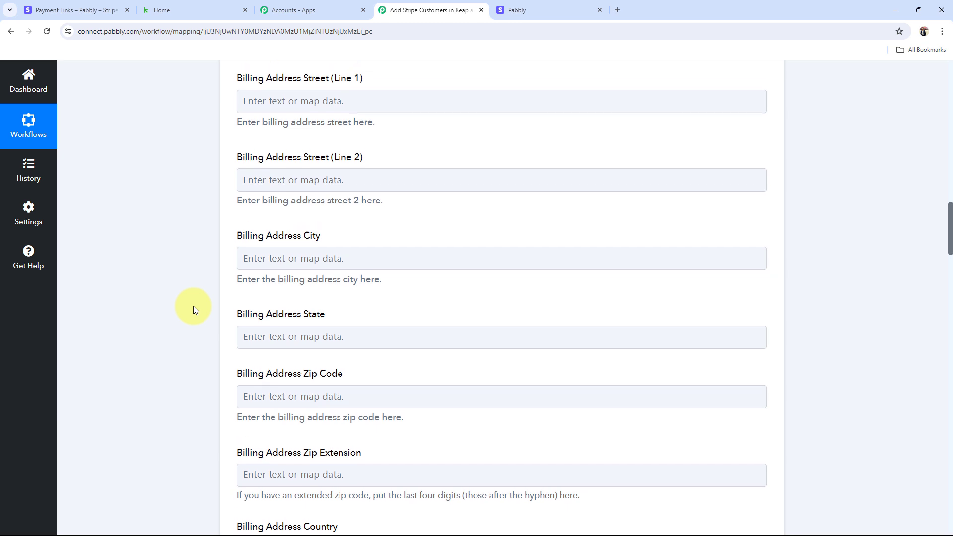
{"action": "scroll", "coordinate": [193, 309], "scroll_direction": "up", "scroll_amount": 2}
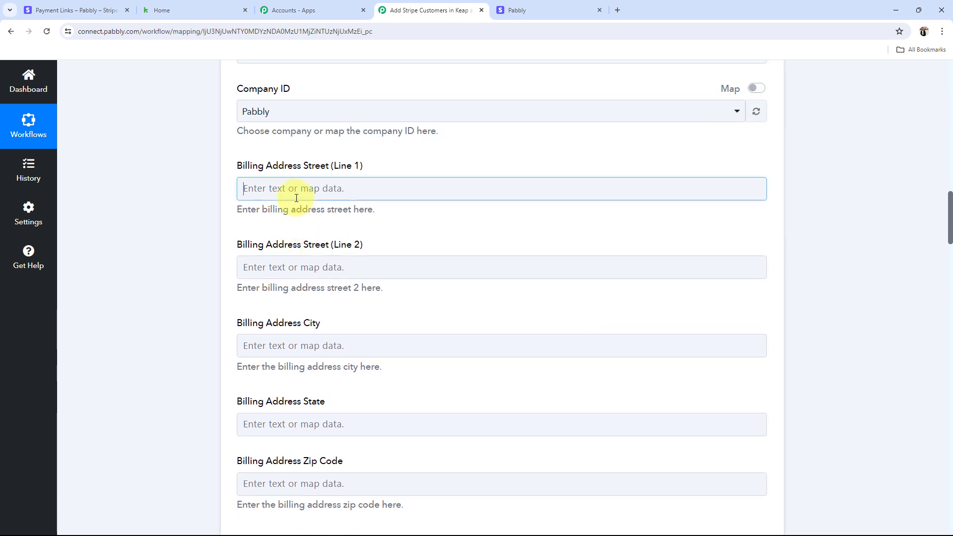
{"action": "left_click", "coordinate": [271, 191]}
{"action": "left_click", "coordinate": [317, 339]}
{"action": "left_click", "coordinate": [312, 286]}
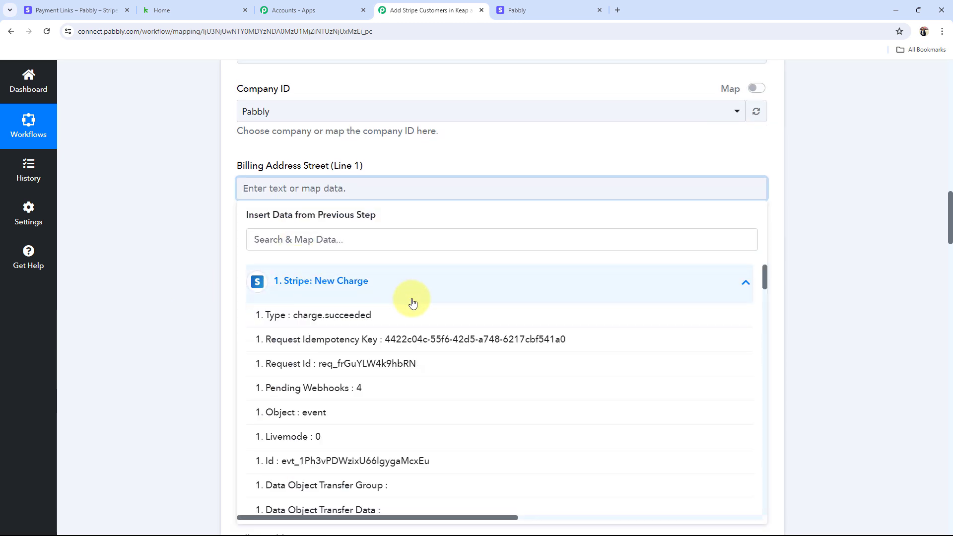
{"action": "scroll", "coordinate": [376, 382], "scroll_direction": "down", "scroll_amount": 3}
{"action": "scroll", "coordinate": [376, 382], "scroll_direction": "down", "scroll_amount": 5}
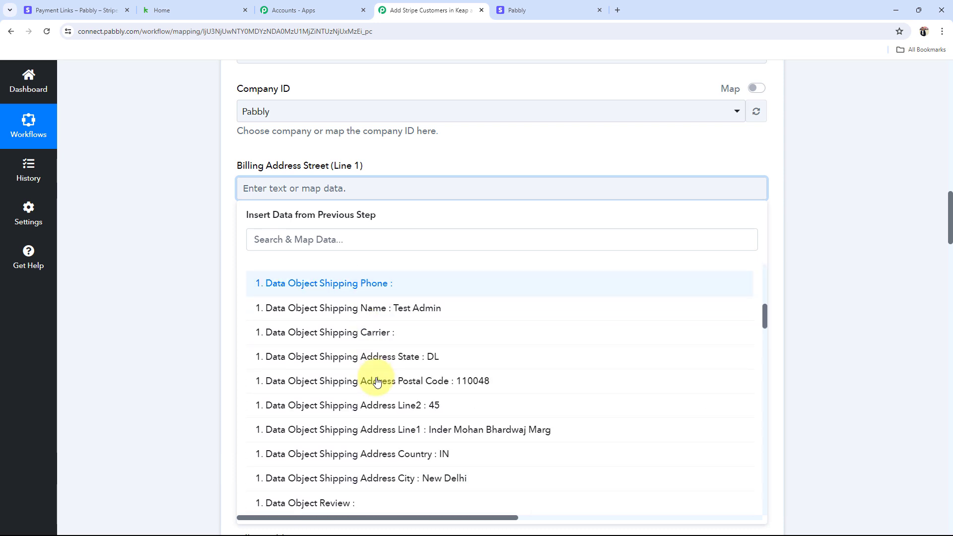
{"action": "left_click", "coordinate": [429, 436]}
{"action": "left_click", "coordinate": [189, 287]}
{"action": "scroll", "coordinate": [208, 269], "scroll_direction": "down", "scroll_amount": 2}
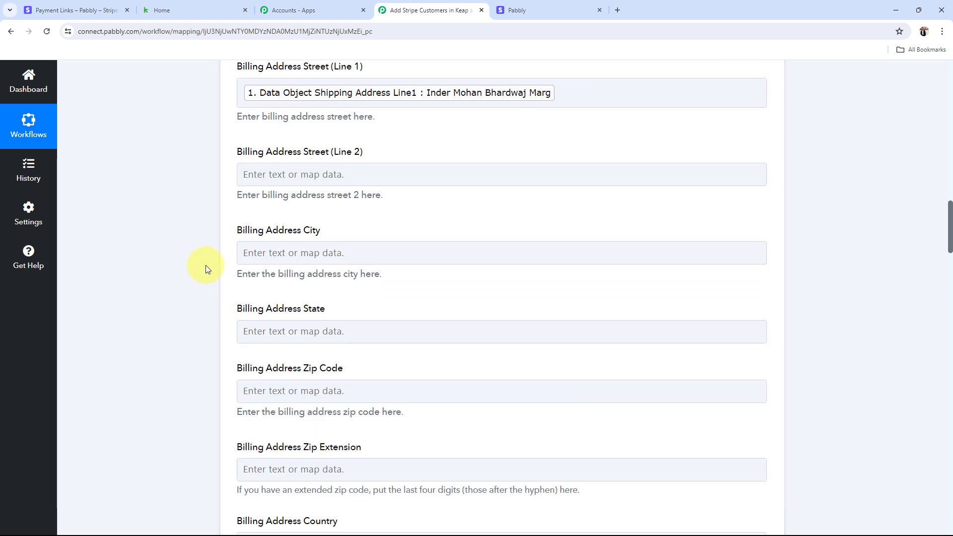
{"action": "left_click", "coordinate": [273, 175]}
{"action": "left_click", "coordinate": [315, 279]}
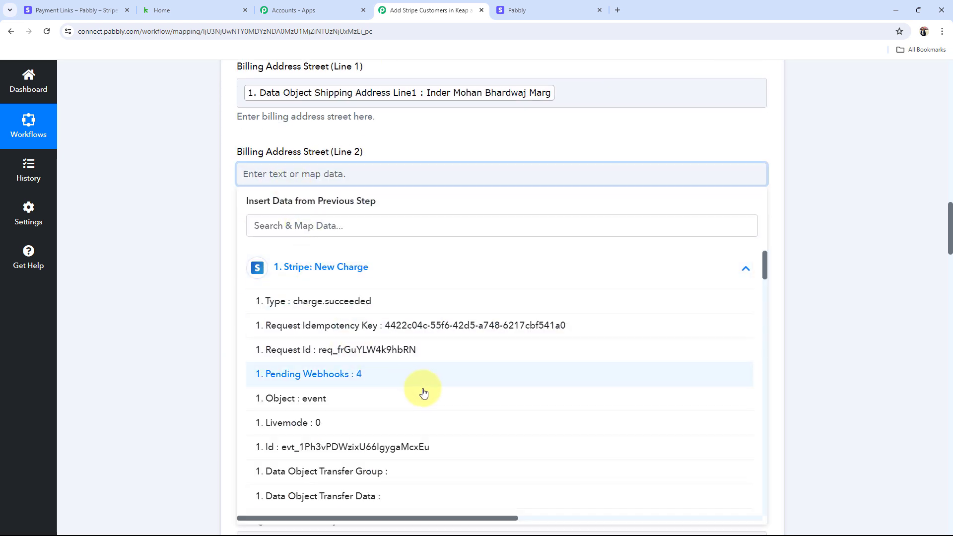
{"action": "scroll", "coordinate": [425, 392], "scroll_direction": "down", "scroll_amount": 7}
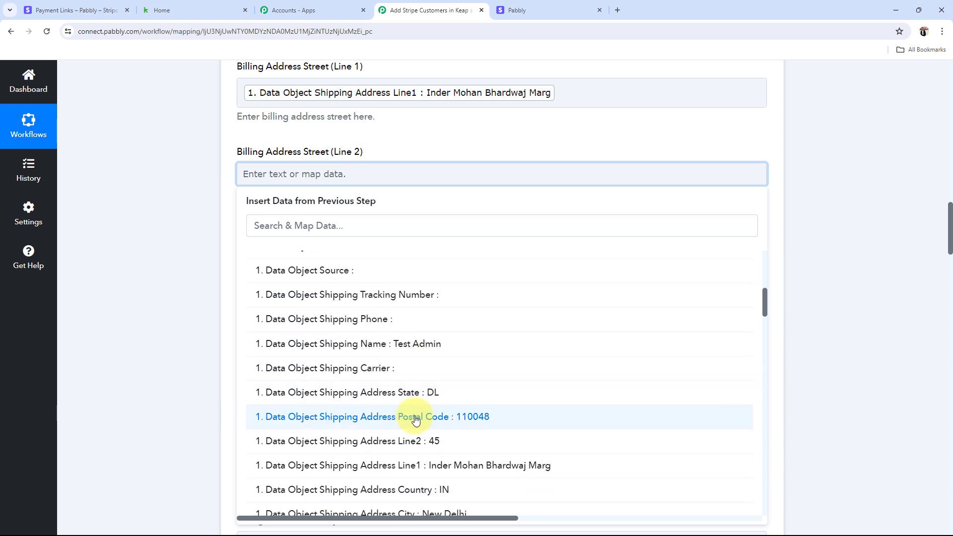
{"action": "left_click", "coordinate": [412, 440]}
{"action": "left_click", "coordinate": [112, 266]}
Step: Map Billing Address City and Zip Code to the Stripe shipping city and postal code
{"action": "scroll", "coordinate": [275, 221], "scroll_direction": "down", "scroll_amount": 1}
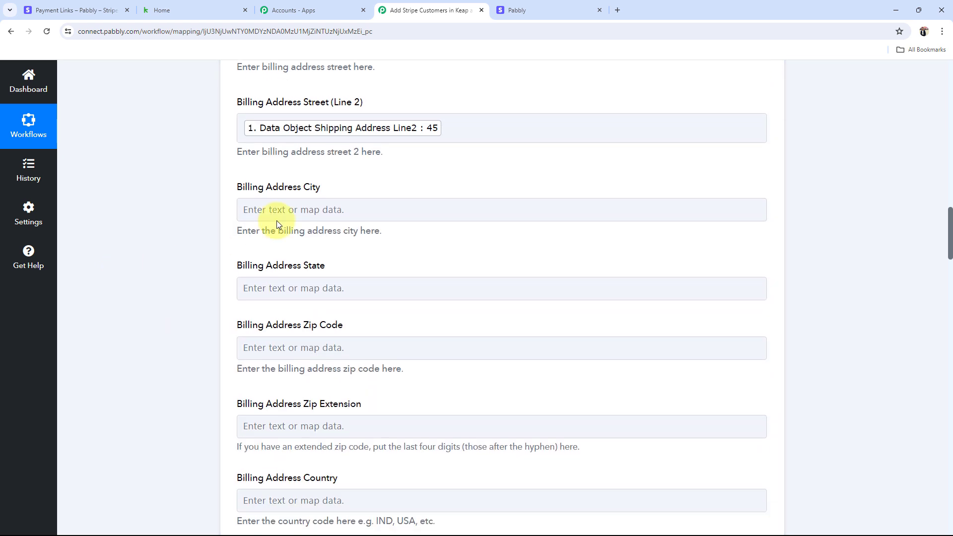
{"action": "left_click", "coordinate": [276, 218]}
{"action": "left_click", "coordinate": [314, 291]}
{"action": "scroll", "coordinate": [397, 397], "scroll_direction": "down", "scroll_amount": 10}
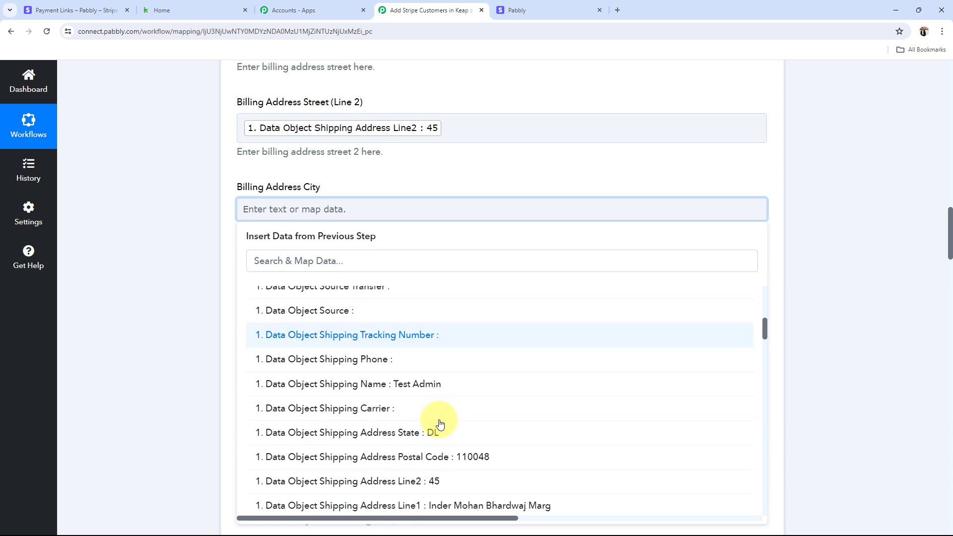
{"action": "scroll", "coordinate": [441, 423], "scroll_direction": "down", "scroll_amount": 2}
{"action": "left_click", "coordinate": [441, 451]}
{"action": "left_click", "coordinate": [124, 294]}
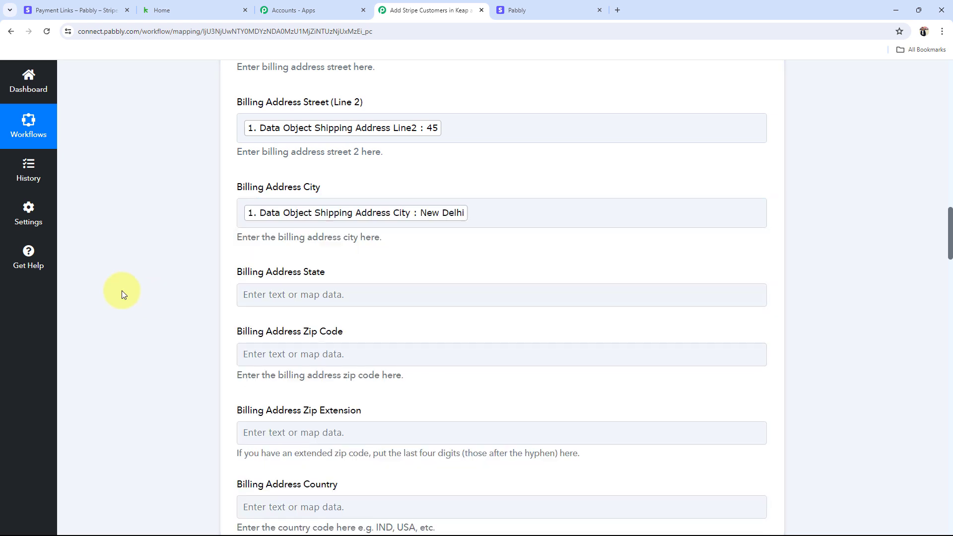
{"action": "scroll", "coordinate": [124, 294], "scroll_direction": "down", "scroll_amount": 2}
{"action": "left_click", "coordinate": [300, 196]}
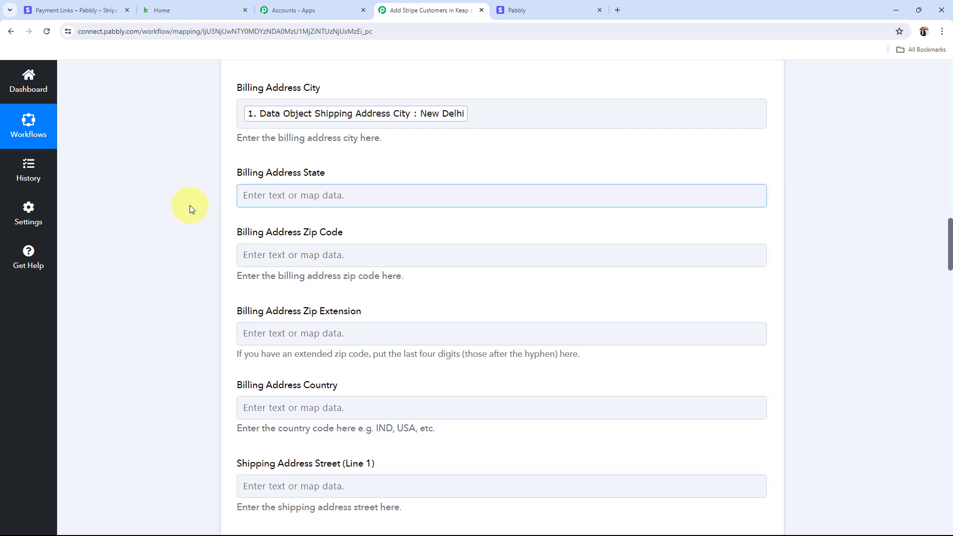
{"action": "scroll", "coordinate": [150, 228], "scroll_direction": "down", "scroll_amount": 1}
{"action": "left_click", "coordinate": [324, 207]}
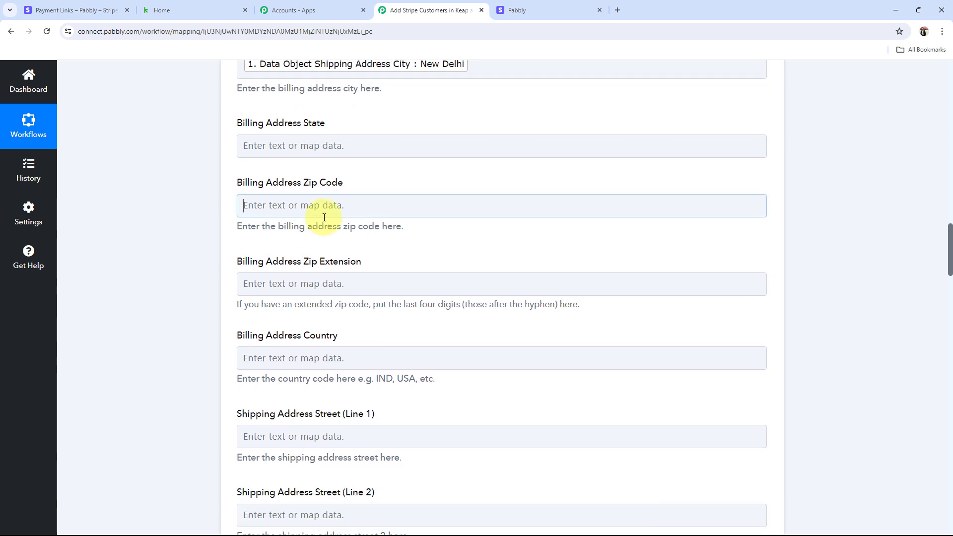
{"action": "left_click", "coordinate": [346, 299]}
{"action": "scroll", "coordinate": [366, 412], "scroll_direction": "down", "scroll_amount": 7}
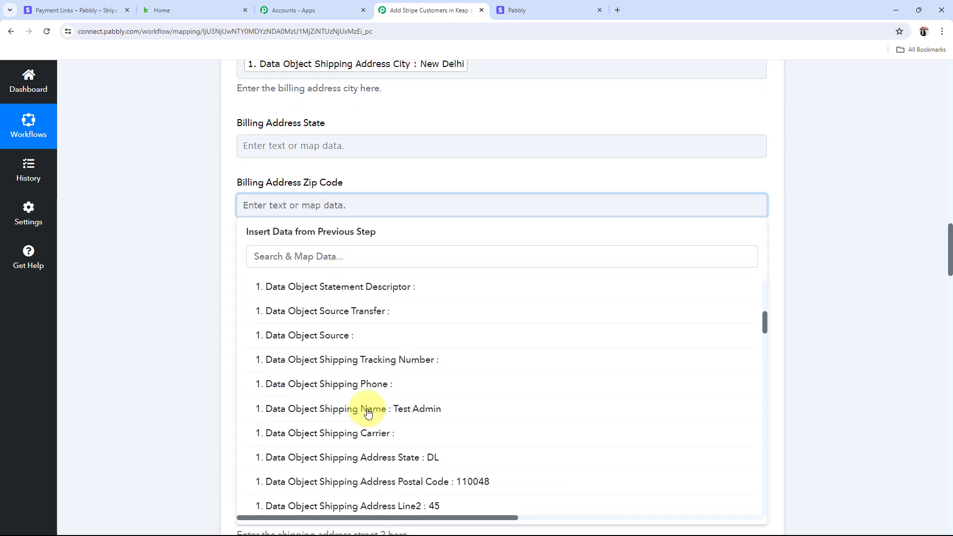
{"action": "scroll", "coordinate": [367, 413], "scroll_direction": "down", "scroll_amount": 2}
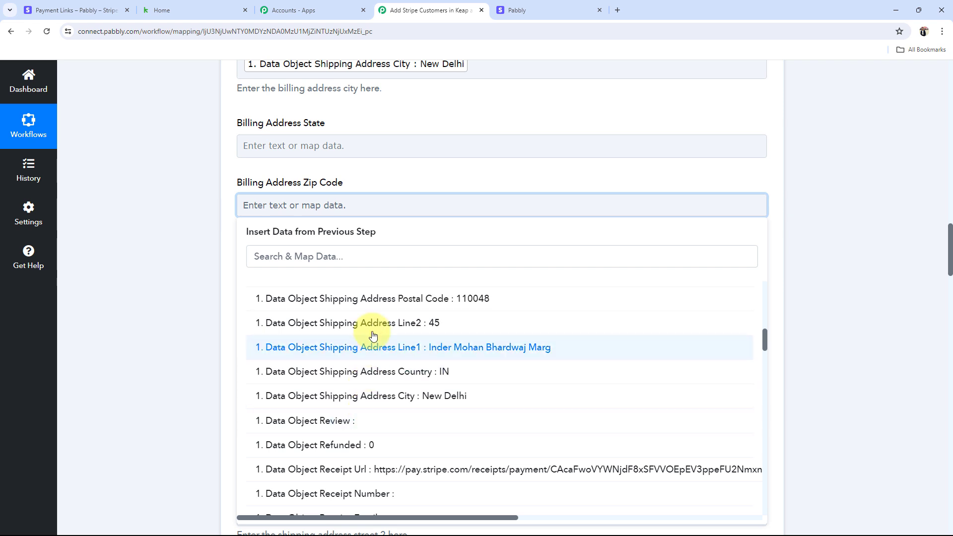
{"action": "left_click", "coordinate": [370, 298]}
Step: Map Billing Address Country to the Stripe shipping country
{"action": "scroll", "coordinate": [213, 298], "scroll_direction": "down", "scroll_amount": 2}
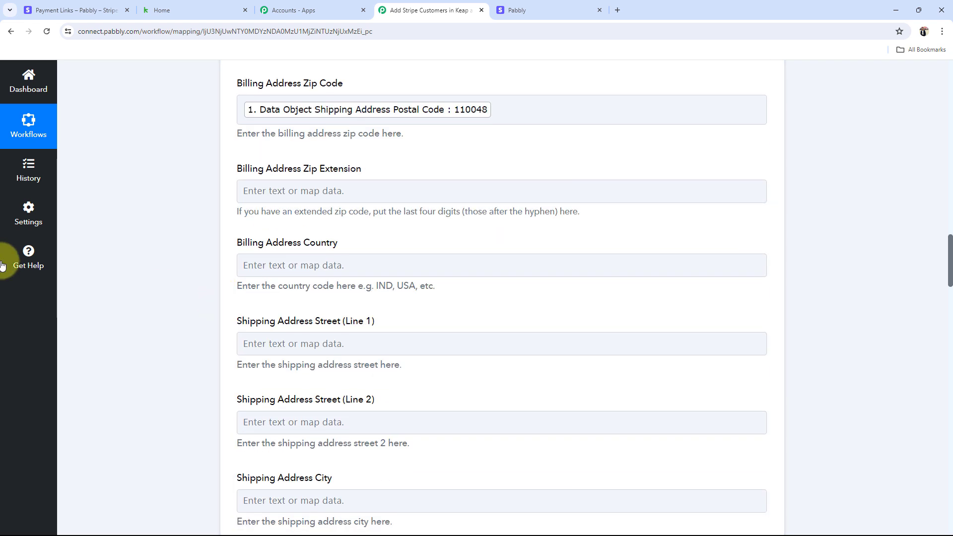
{"action": "left_click", "coordinate": [389, 268]}
{"action": "left_click", "coordinate": [367, 356]}
{"action": "scroll", "coordinate": [372, 400], "scroll_direction": "down", "scroll_amount": 7}
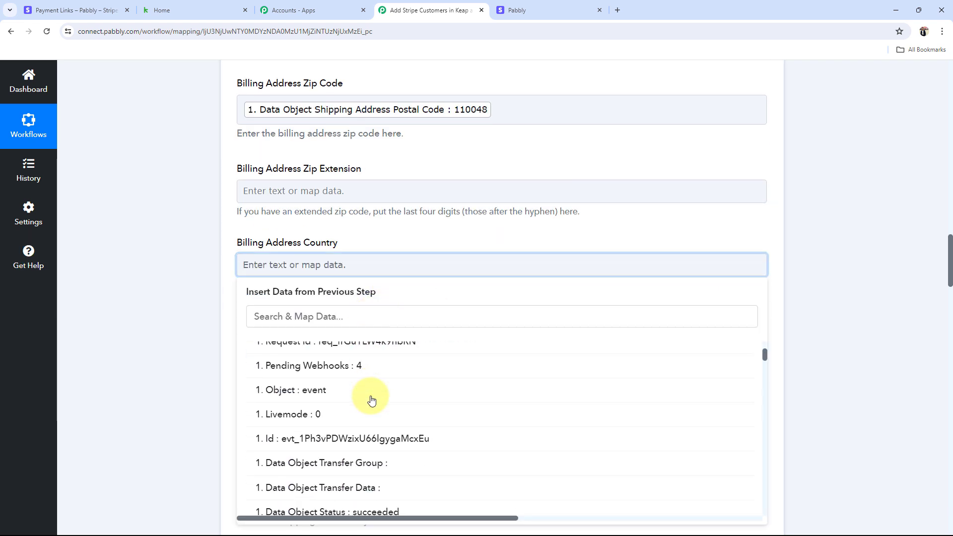
{"action": "scroll", "coordinate": [377, 434], "scroll_direction": "down", "scroll_amount": 2}
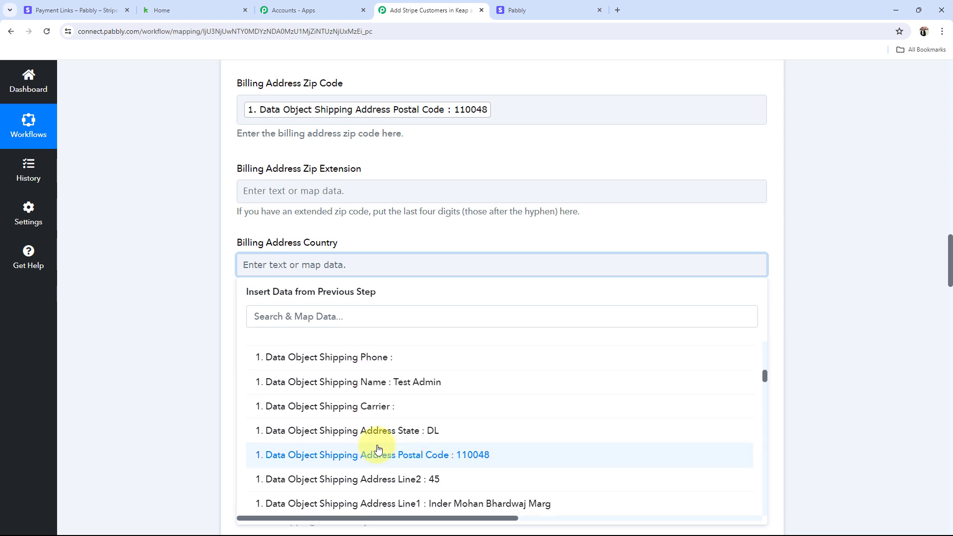
{"action": "scroll", "coordinate": [426, 439], "scroll_direction": "down", "scroll_amount": 4}
{"action": "left_click", "coordinate": [432, 441]}
{"action": "left_click", "coordinate": [162, 304]}
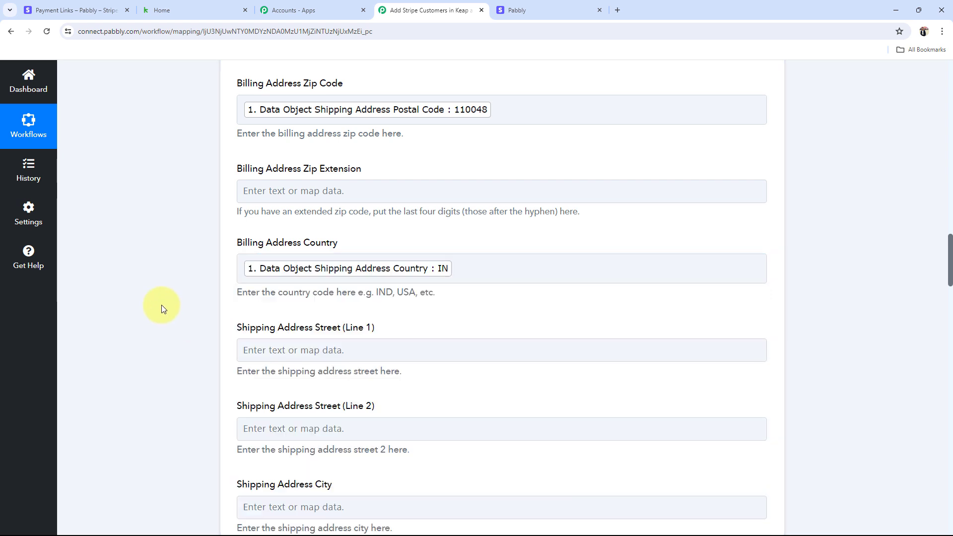
{"action": "scroll", "coordinate": [162, 305], "scroll_direction": "down", "scroll_amount": 1}
{"action": "scroll", "coordinate": [162, 304], "scroll_direction": "down", "scroll_amount": 2}
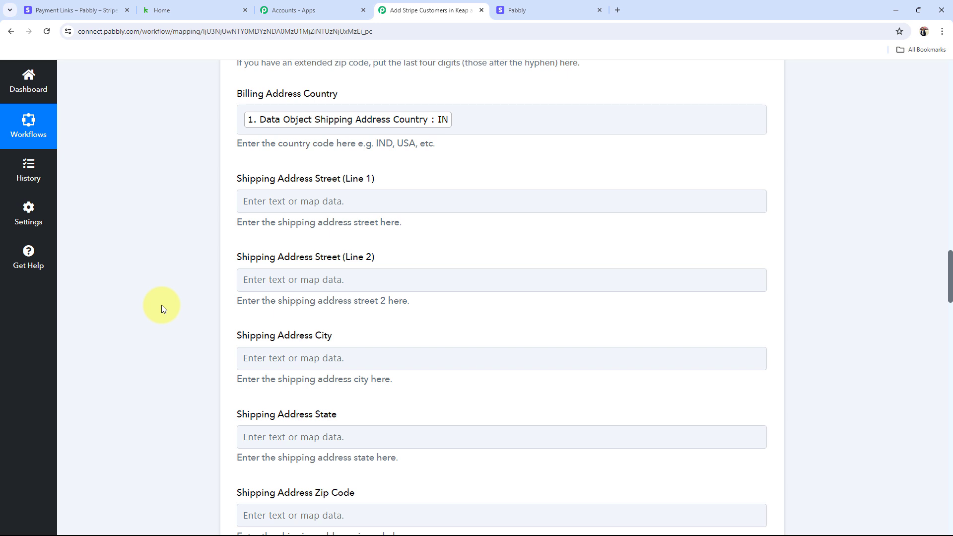
{"action": "scroll", "coordinate": [161, 305], "scroll_direction": "down", "scroll_amount": 4}
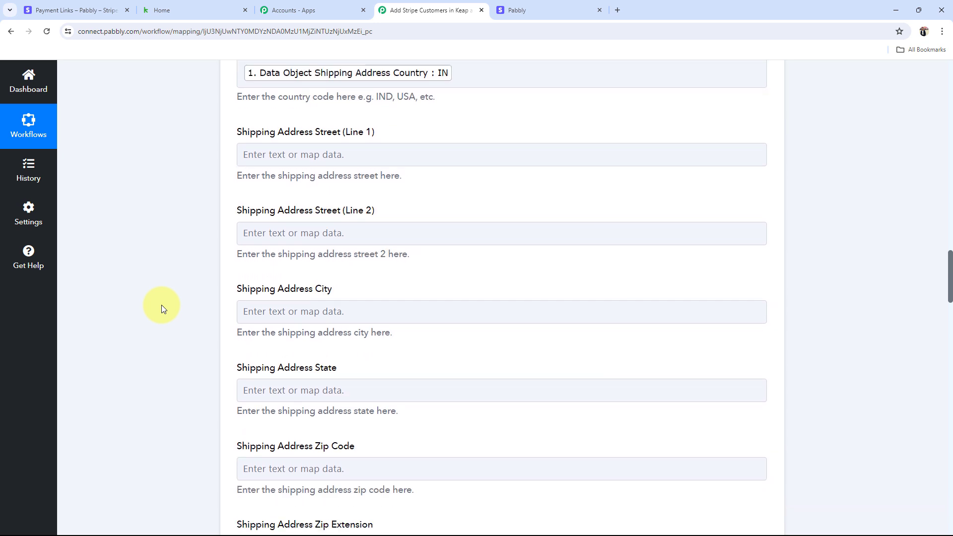
{"action": "scroll", "coordinate": [162, 305], "scroll_direction": "down", "scroll_amount": 11}
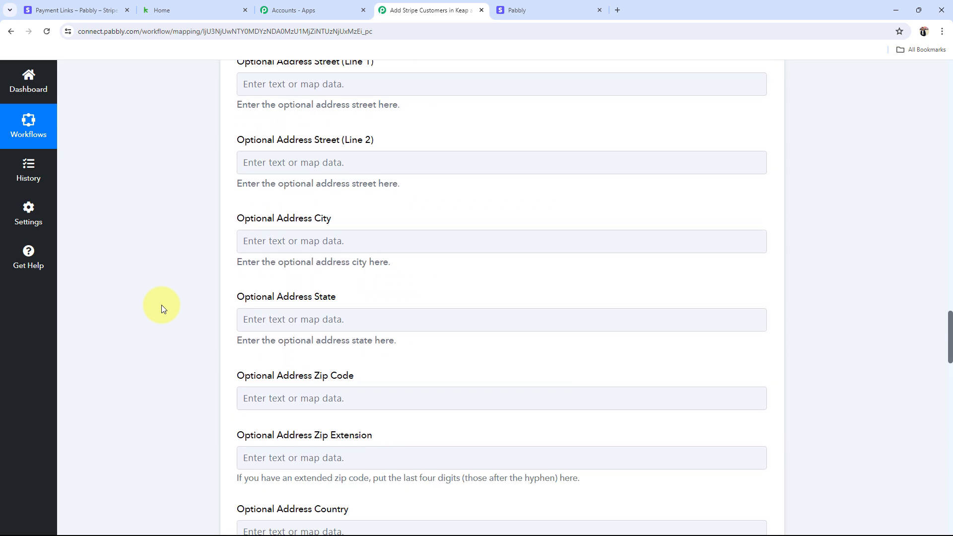
{"action": "scroll", "coordinate": [162, 305], "scroll_direction": "down", "scroll_amount": 6}
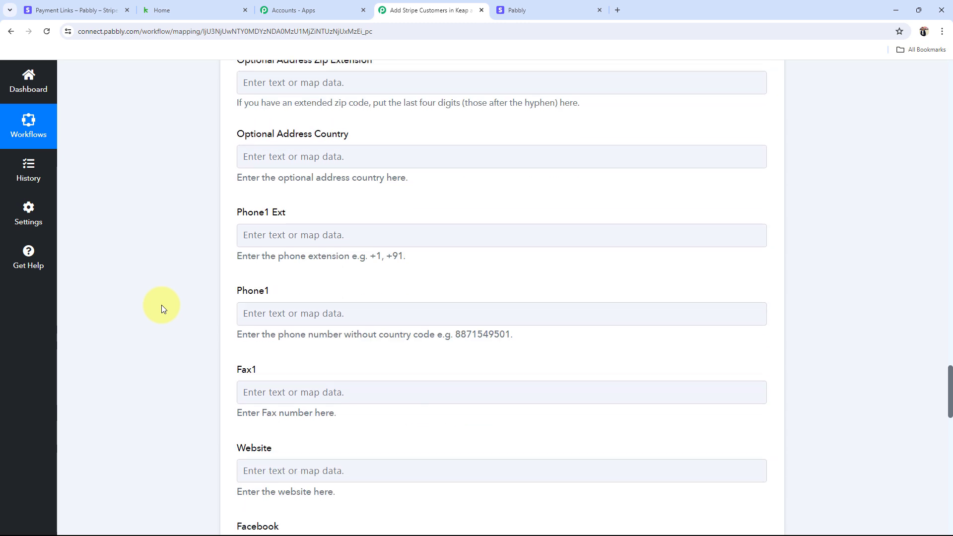
{"action": "scroll", "coordinate": [162, 305], "scroll_direction": "down", "scroll_amount": 3}
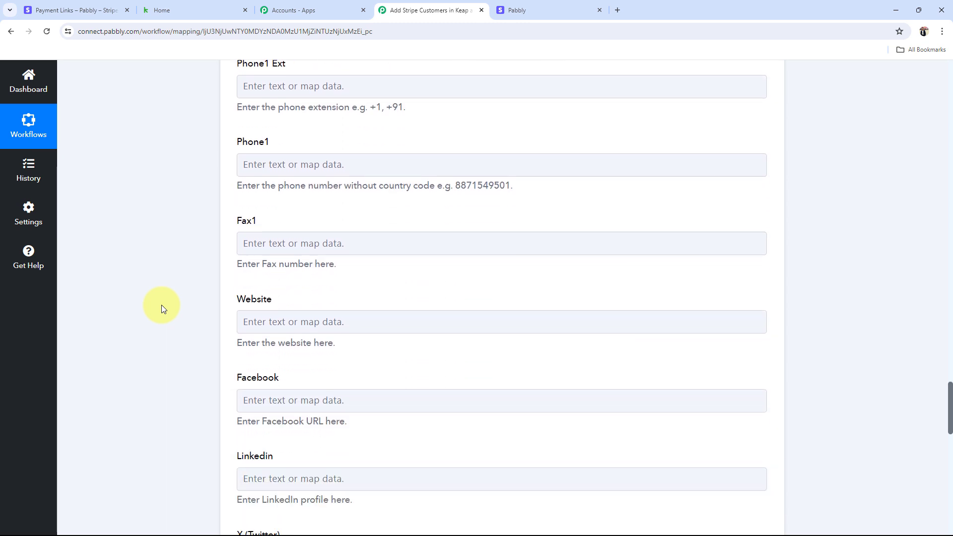
{"action": "scroll", "coordinate": [162, 304], "scroll_direction": "down", "scroll_amount": 10}
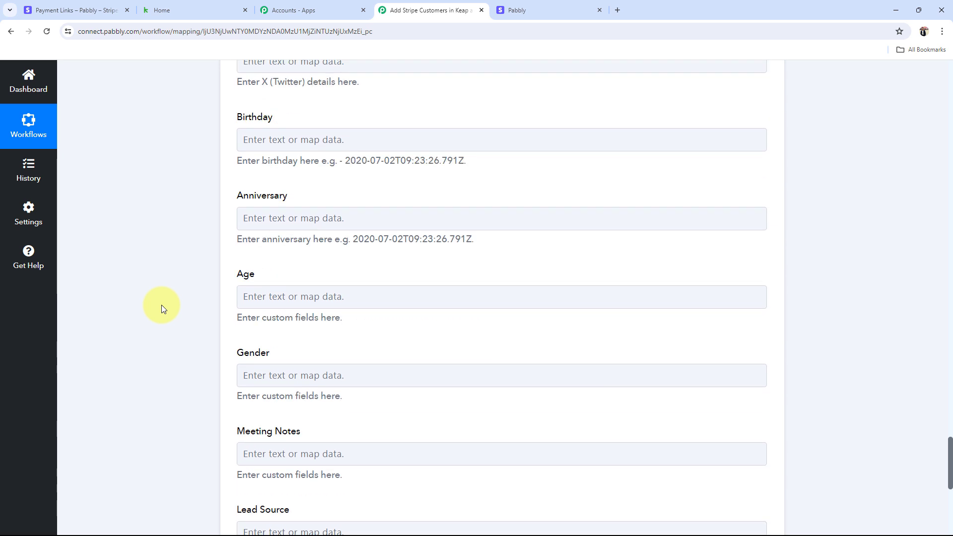
{"action": "scroll", "coordinate": [162, 304], "scroll_direction": "down", "scroll_amount": 5}
{"action": "scroll", "coordinate": [162, 305], "scroll_direction": "up", "scroll_amount": 20}
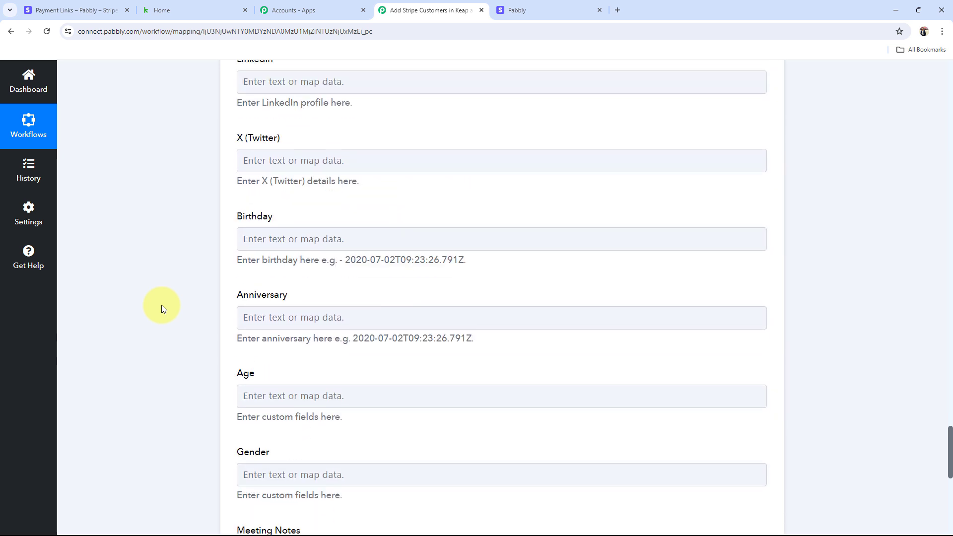
{"action": "scroll", "coordinate": [161, 305], "scroll_direction": "up", "scroll_amount": 20}
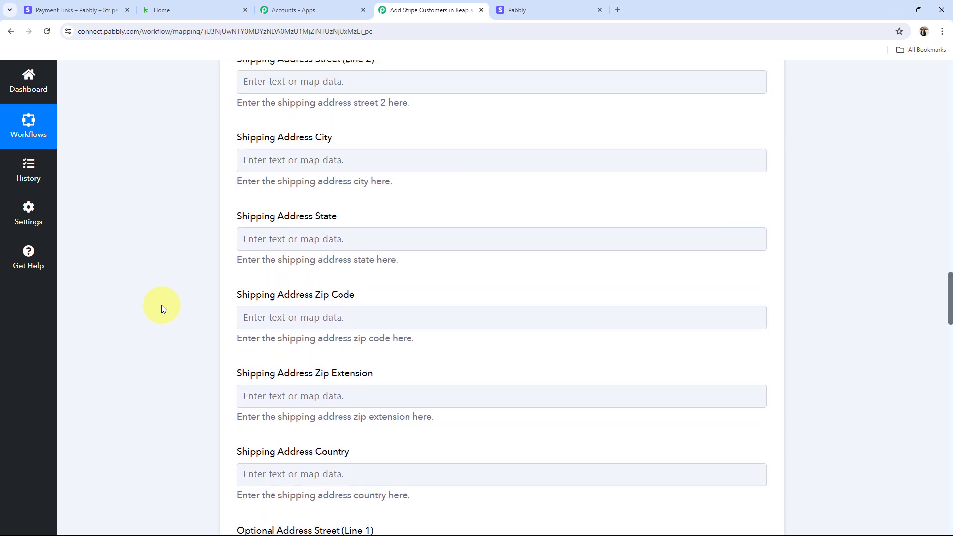
{"action": "scroll", "coordinate": [162, 304], "scroll_direction": "up", "scroll_amount": 1}
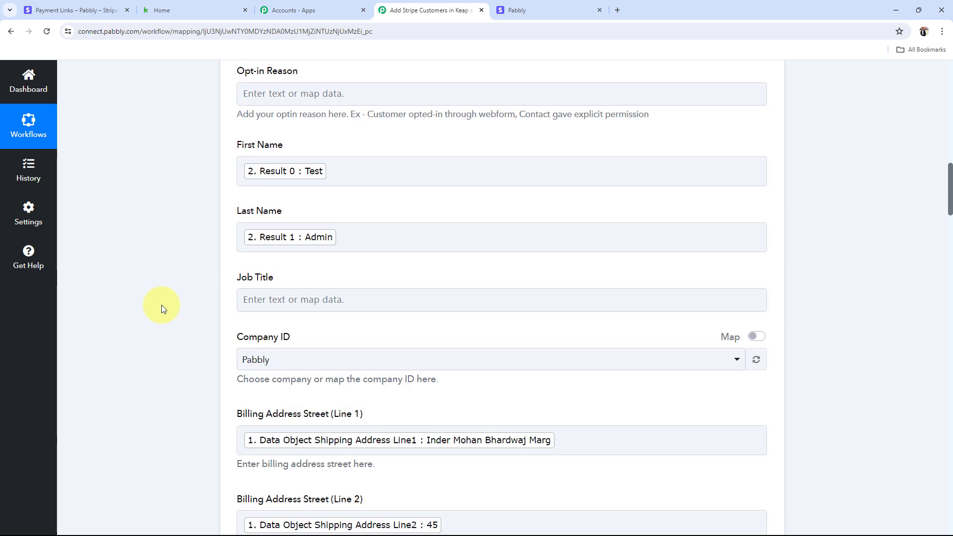
{"action": "scroll", "coordinate": [162, 305], "scroll_direction": "down", "scroll_amount": 2}
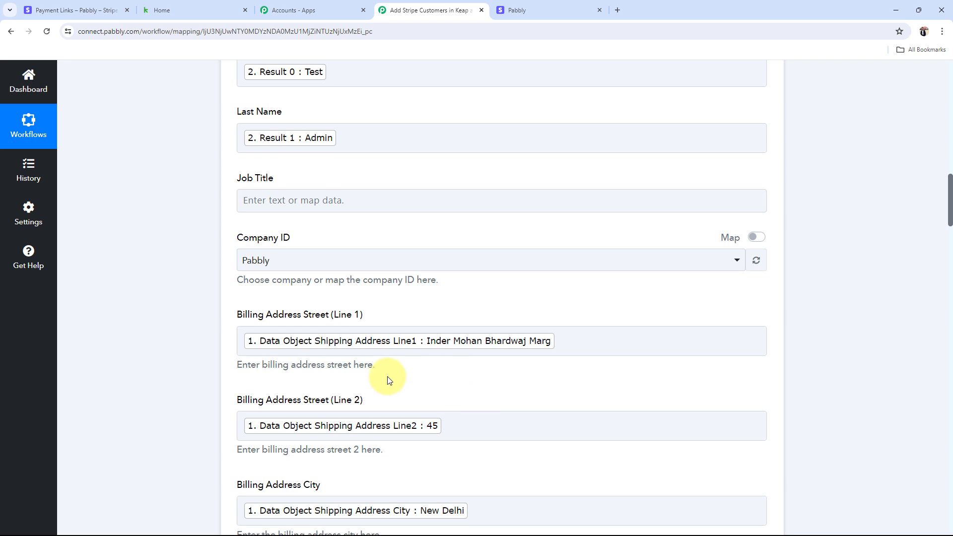
{"action": "scroll", "coordinate": [389, 380], "scroll_direction": "up", "scroll_amount": 3}
{"action": "scroll", "coordinate": [173, 301], "scroll_direction": "up", "scroll_amount": 1}
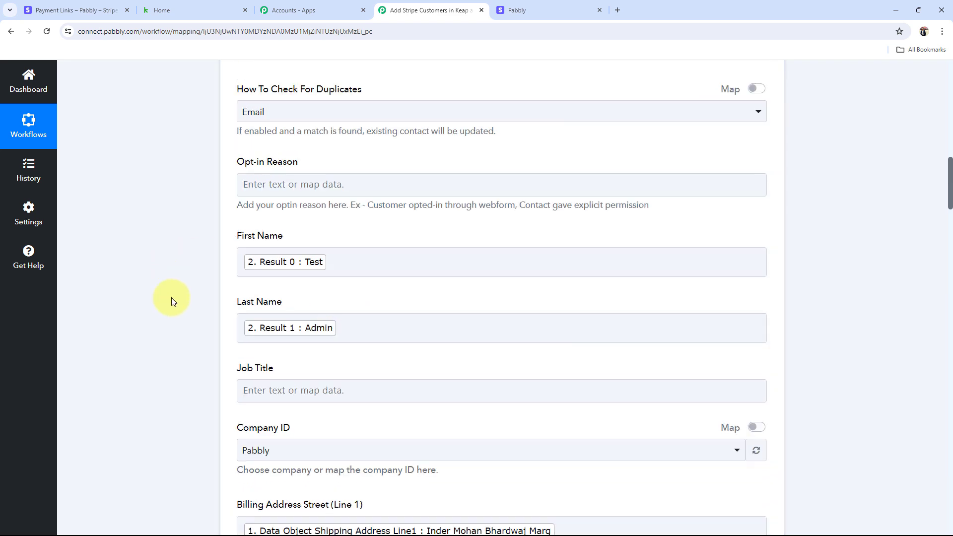
{"action": "scroll", "coordinate": [171, 297], "scroll_direction": "up", "scroll_amount": 12}
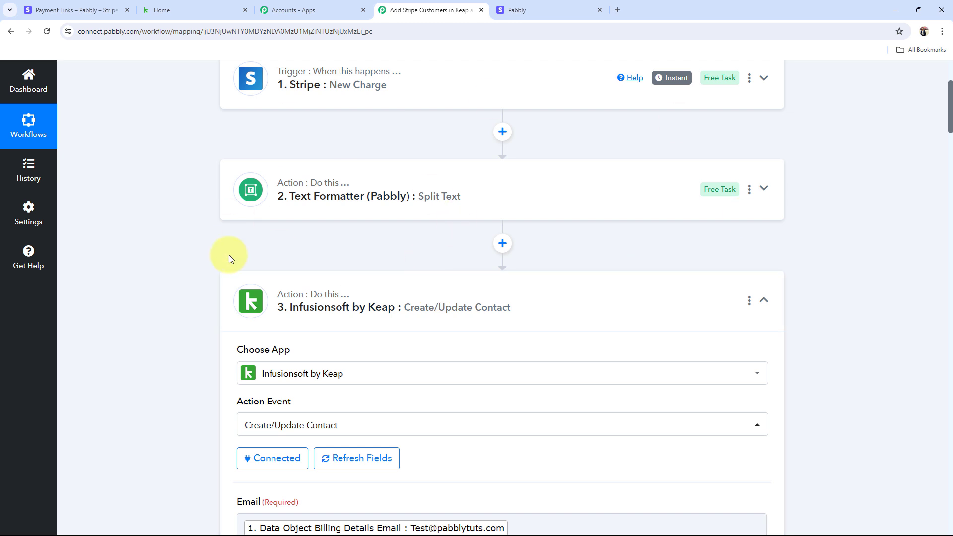
{"action": "scroll", "coordinate": [228, 255], "scroll_direction": "down", "scroll_amount": 8}
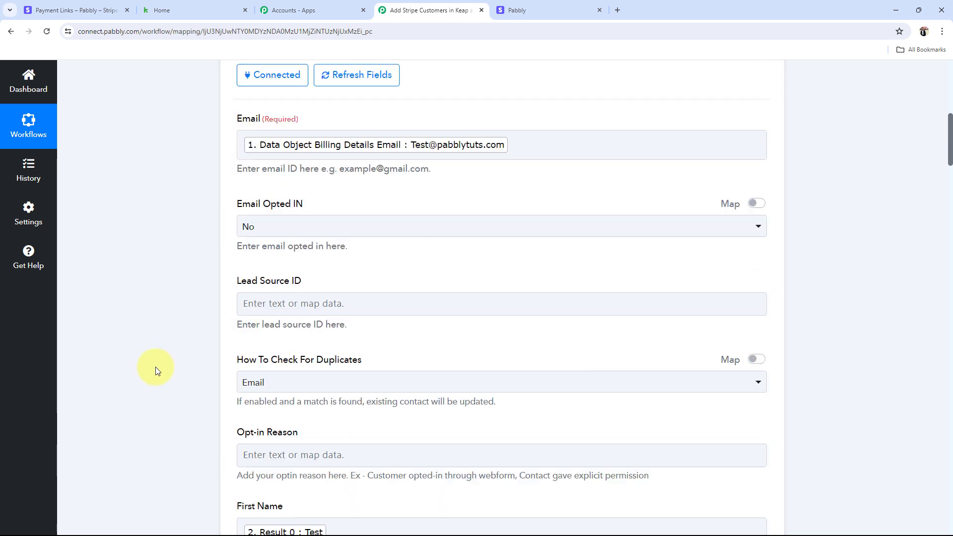
{"action": "scroll", "coordinate": [155, 367], "scroll_direction": "down", "scroll_amount": 12}
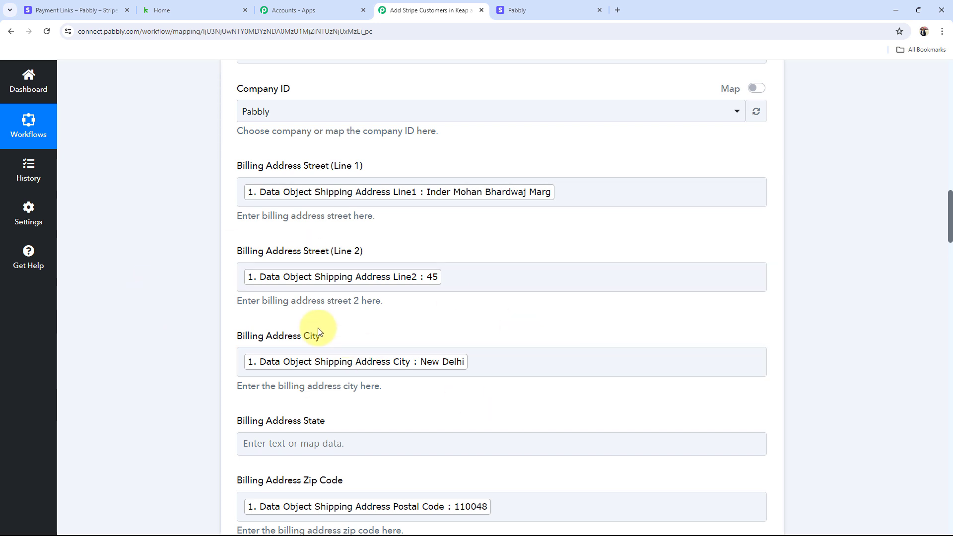
{"action": "key", "text": "ctrl+2"}
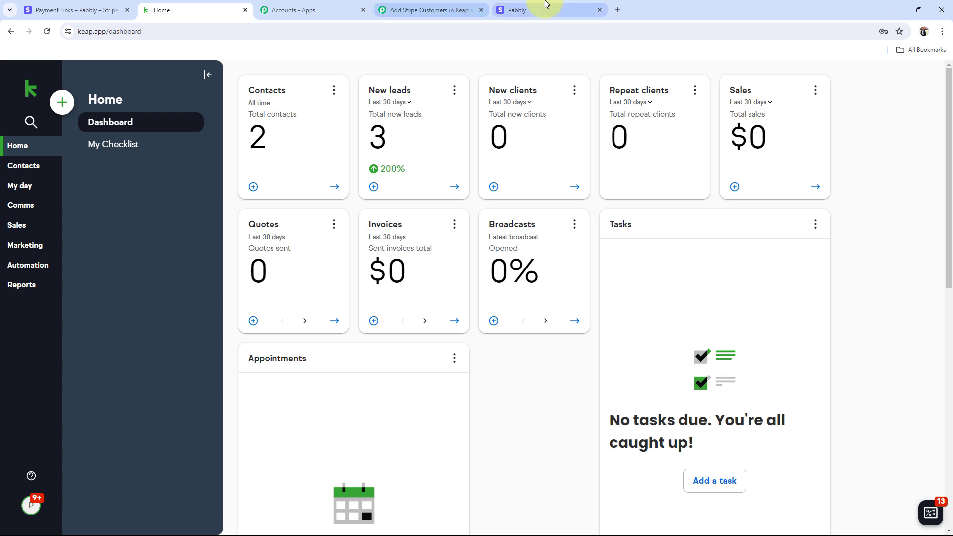
{"action": "left_click", "coordinate": [545, 6]}
{"action": "left_click", "coordinate": [394, 8]}
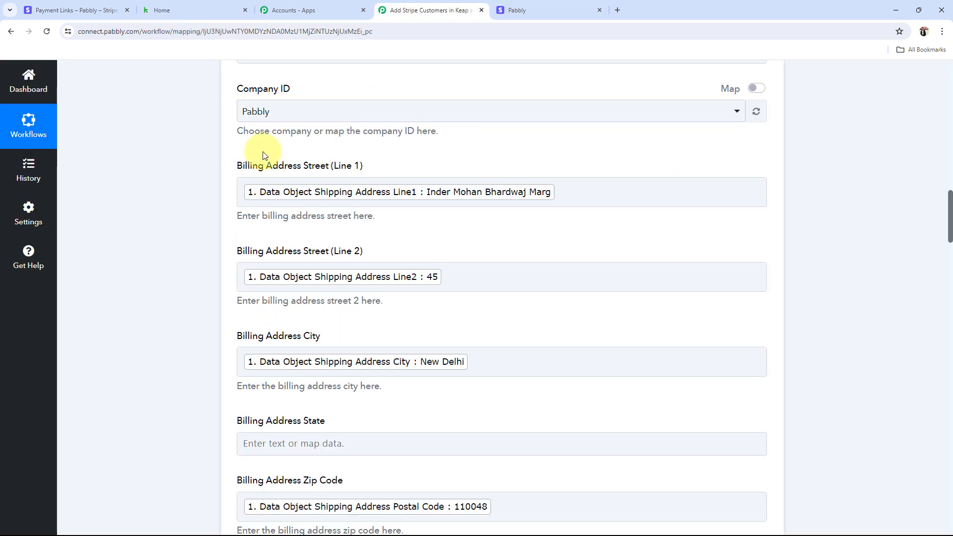
{"action": "left_click", "coordinate": [618, 193]}
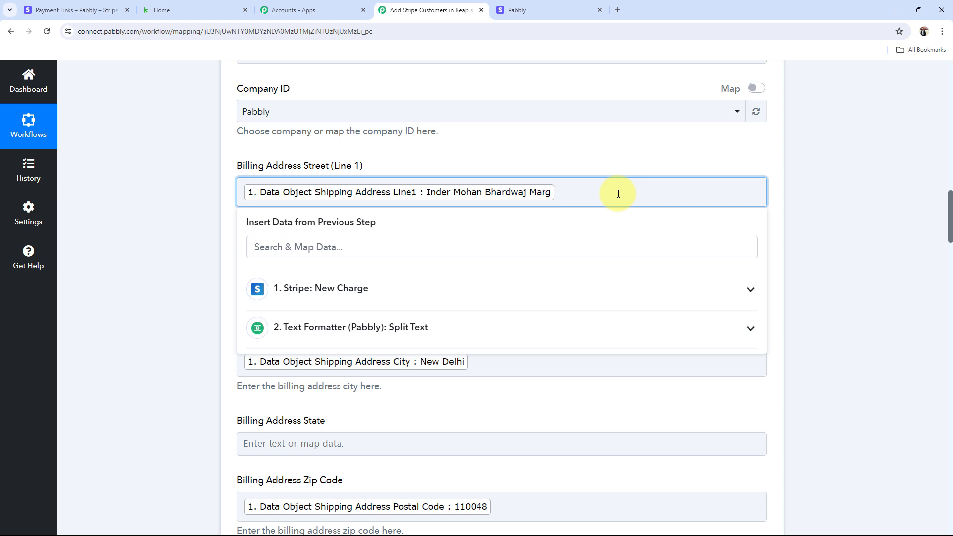
{"action": "left_click", "coordinate": [192, 238]}
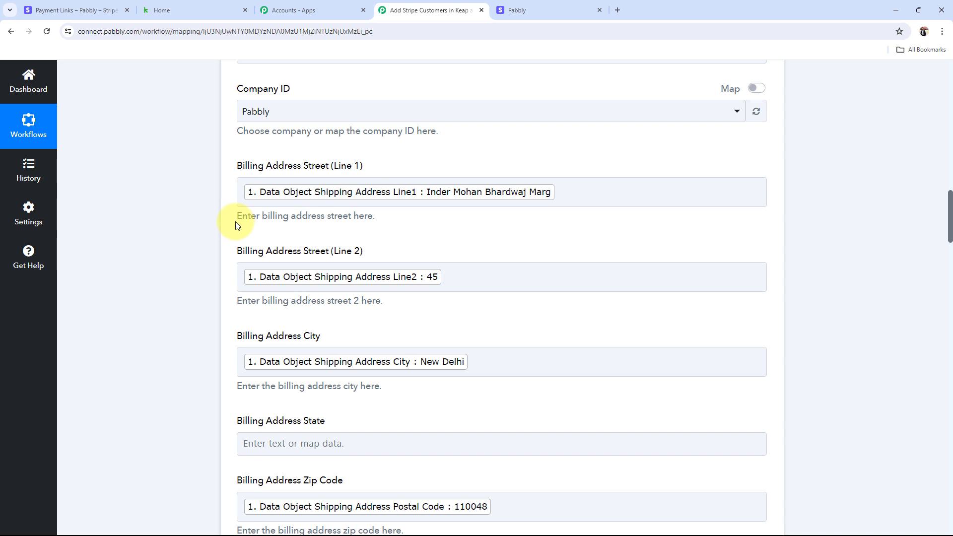
{"action": "scroll", "coordinate": [236, 225], "scroll_direction": "down", "scroll_amount": 20}
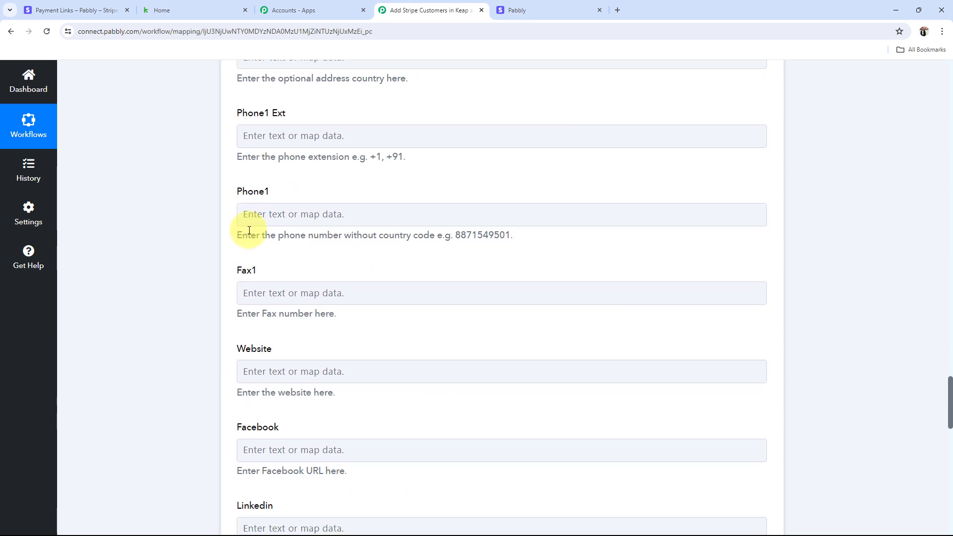
{"action": "scroll", "coordinate": [249, 229], "scroll_direction": "down", "scroll_amount": 20}
Step: Save and test the Keap step, then review the response showing contact Id 290
{"action": "left_click", "coordinate": [257, 256]}
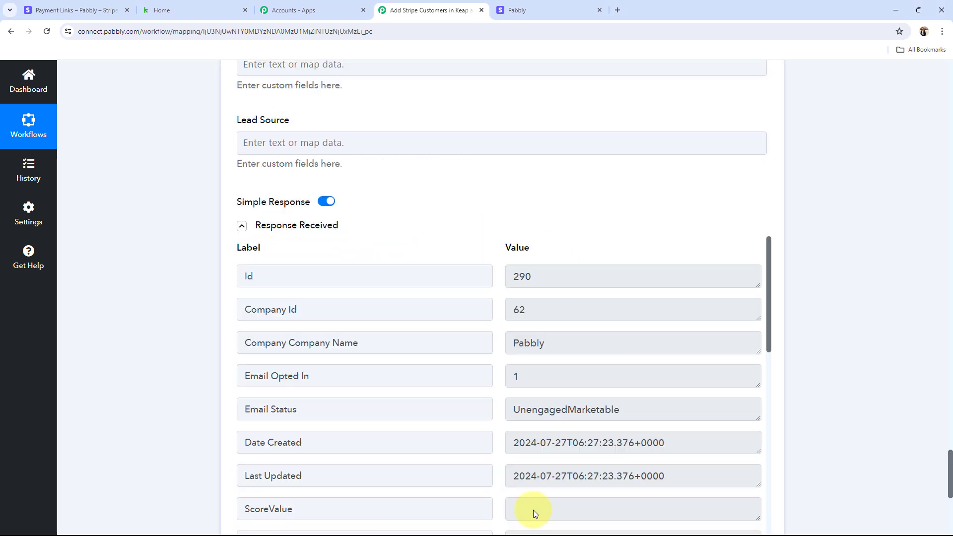
{"action": "scroll", "coordinate": [523, 339], "scroll_direction": "down", "scroll_amount": 3}
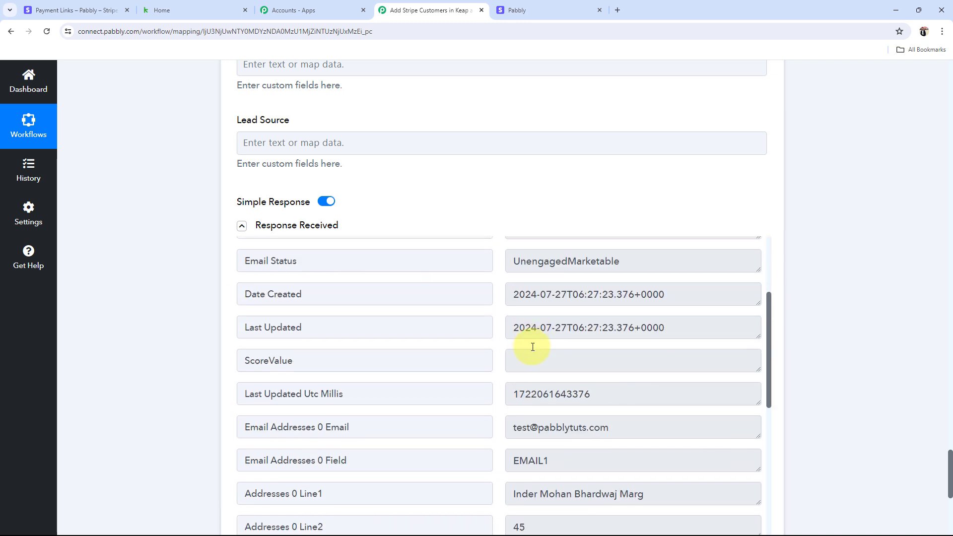
{"action": "scroll", "coordinate": [522, 336], "scroll_direction": "up", "scroll_amount": 3}
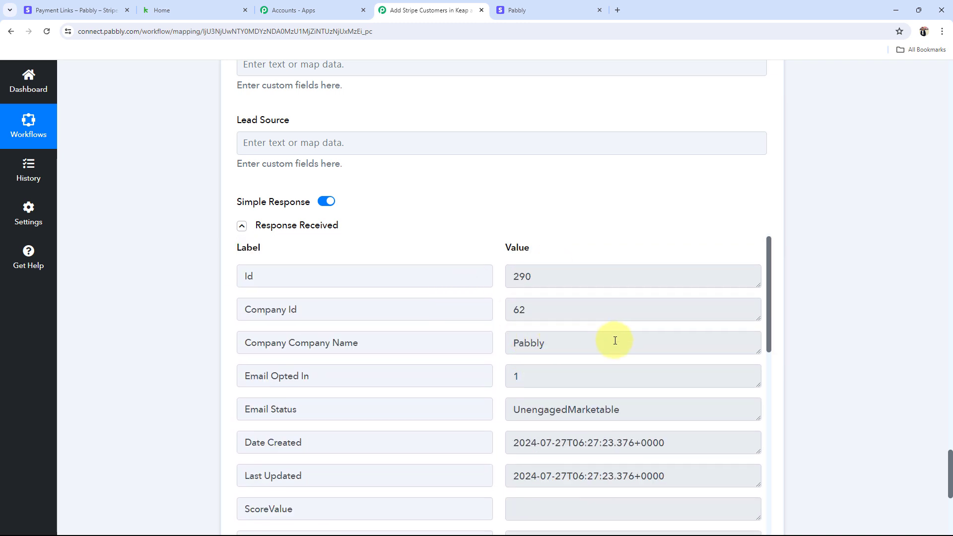
{"action": "left_click", "coordinate": [545, 340]}
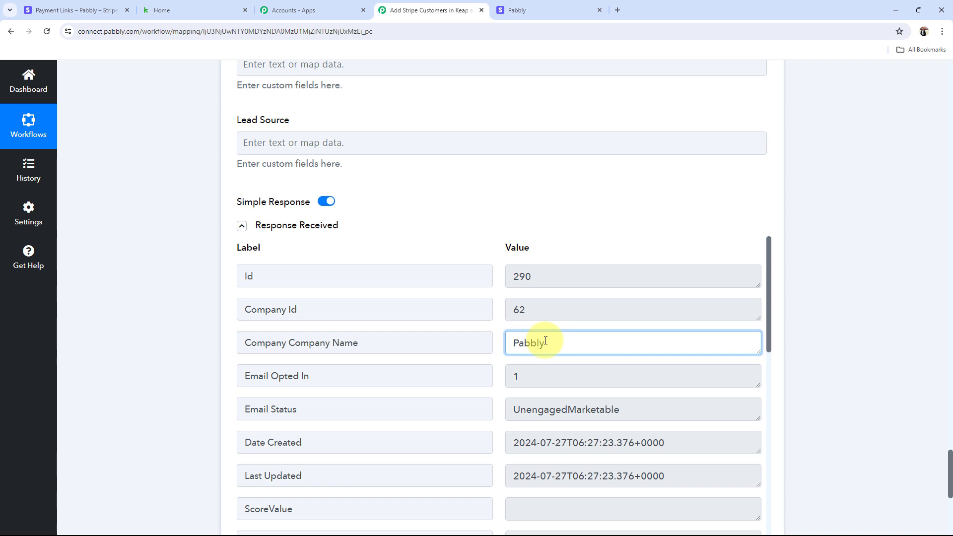
Step: Open the Test Admin contact in Keap, check its billing address, then return to Pabbly Connect
{"action": "left_click", "coordinate": [189, 10]}
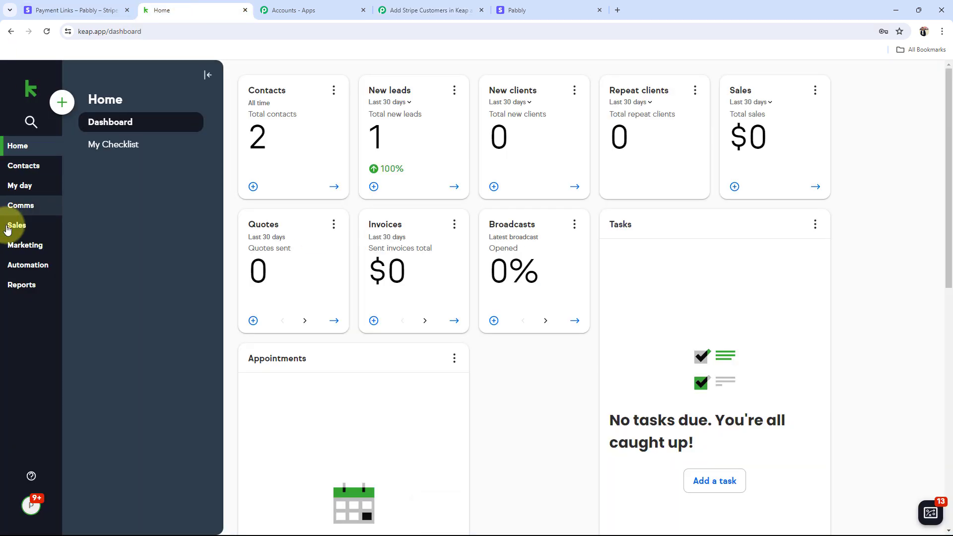
{"action": "left_click", "coordinate": [20, 166]}
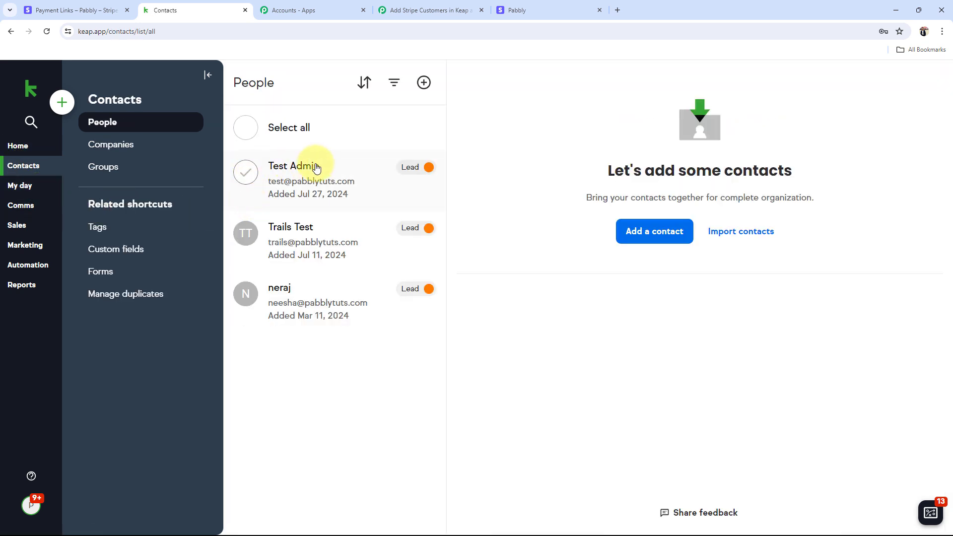
{"action": "left_click", "coordinate": [318, 170]}
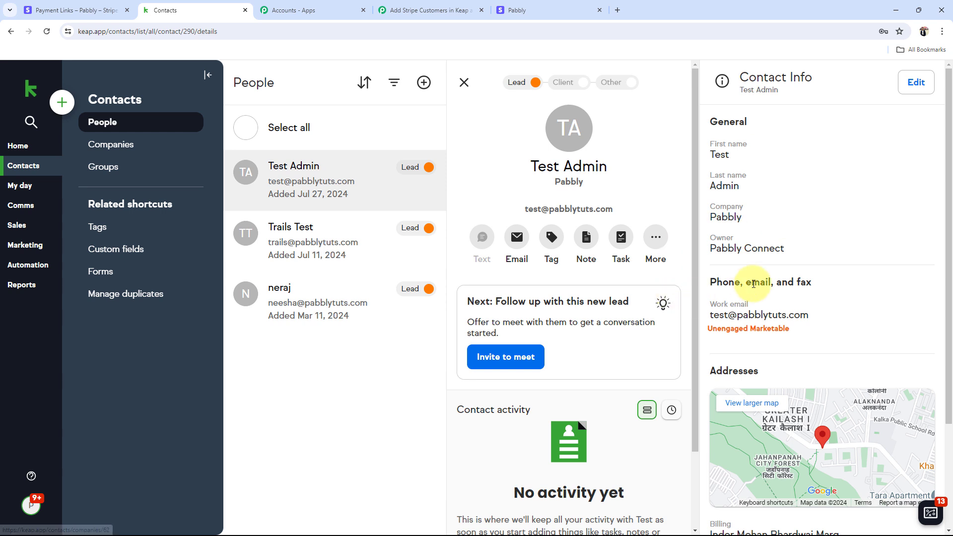
{"action": "scroll", "coordinate": [856, 337], "scroll_direction": "down", "scroll_amount": 2}
{"action": "scroll", "coordinate": [855, 338], "scroll_direction": "down", "scroll_amount": 1}
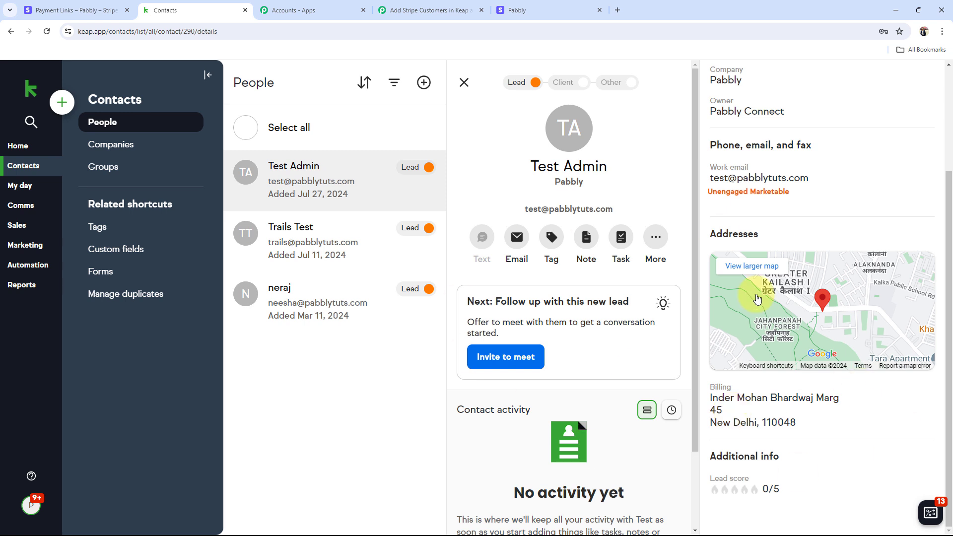
{"action": "scroll", "coordinate": [755, 298], "scroll_direction": "up", "scroll_amount": 3}
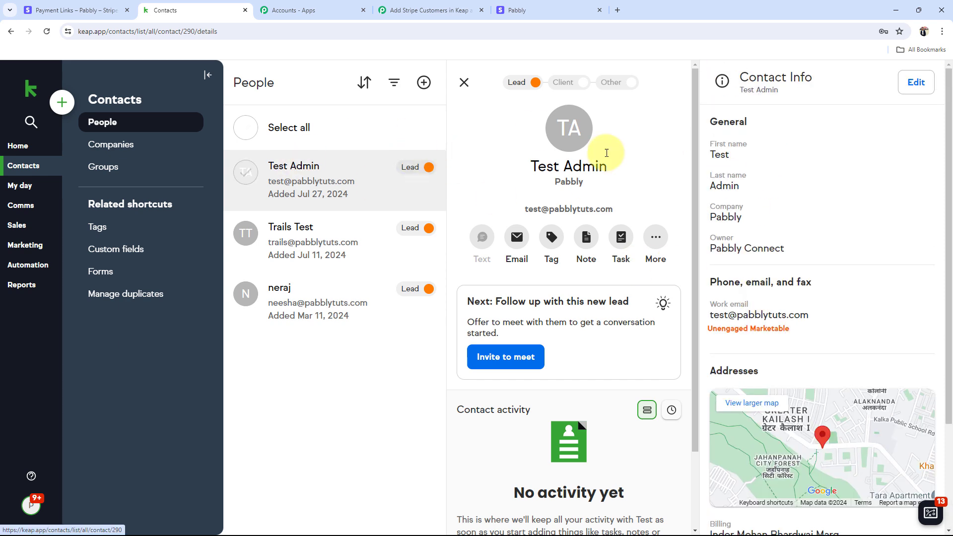
{"action": "left_click", "coordinate": [422, 10]}
Step: Collapse the Infusionsoft by Keap step to show the full three-step workflow
{"action": "scroll", "coordinate": [170, 348], "scroll_direction": "up", "scroll_amount": 20}
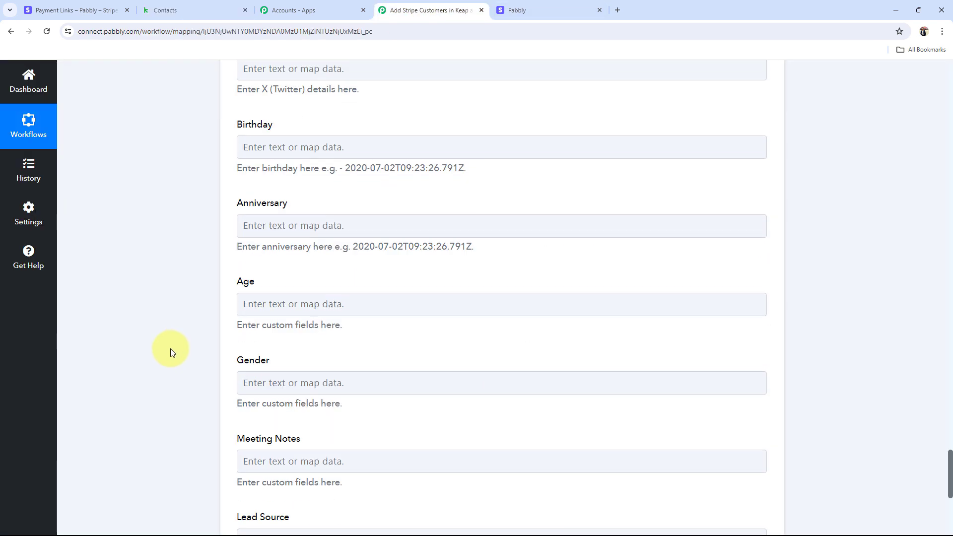
{"action": "scroll", "coordinate": [171, 349], "scroll_direction": "up", "scroll_amount": 20}
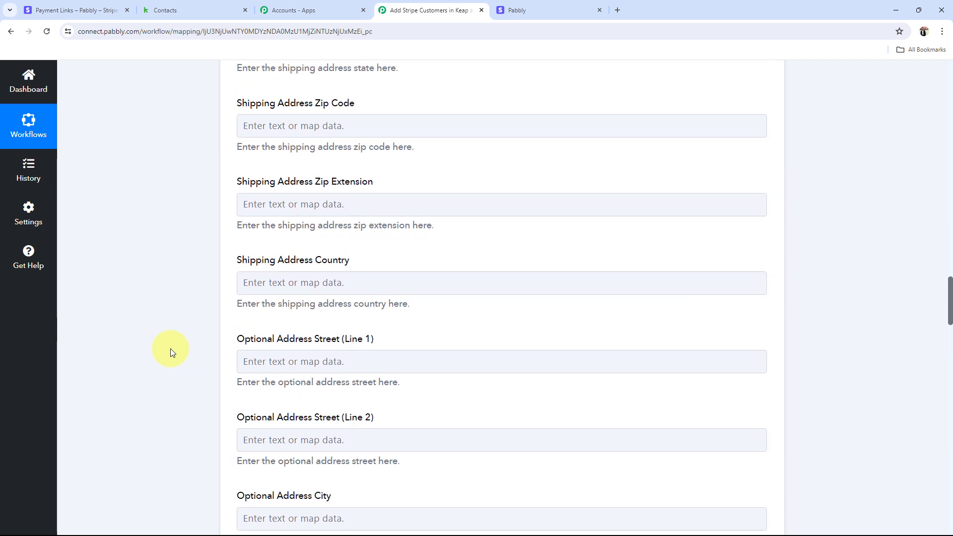
{"action": "scroll", "coordinate": [171, 348], "scroll_direction": "up", "scroll_amount": 8}
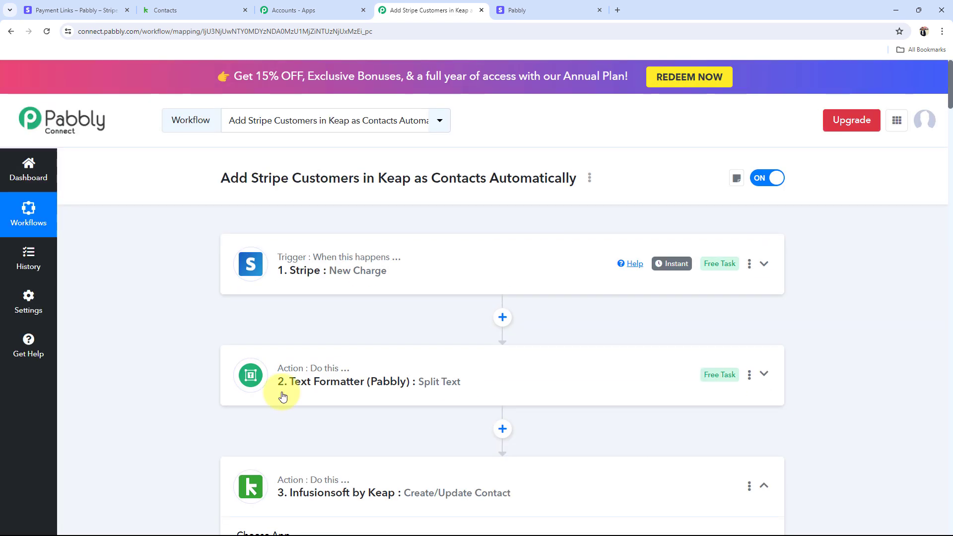
{"action": "left_click", "coordinate": [478, 485]}
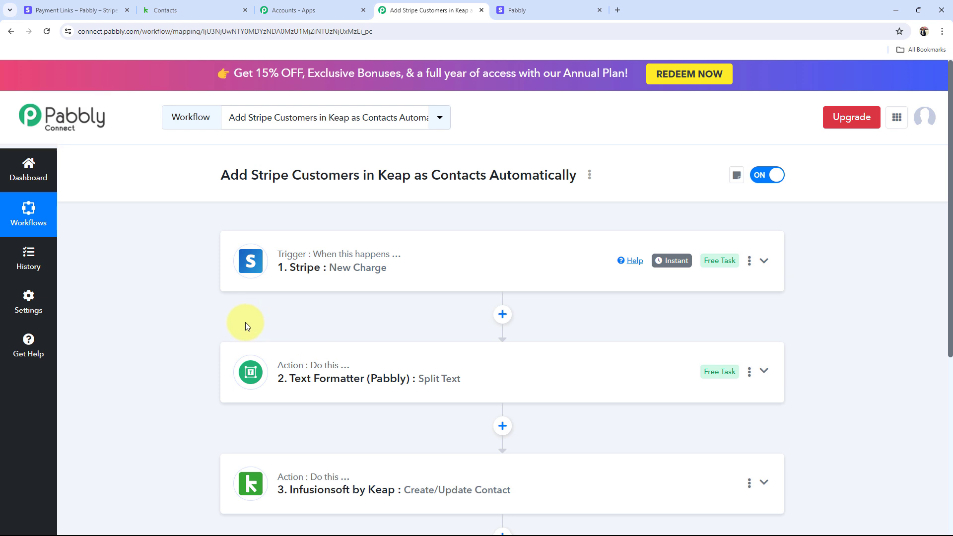
{"action": "scroll", "coordinate": [245, 323], "scroll_direction": "down", "scroll_amount": 1}
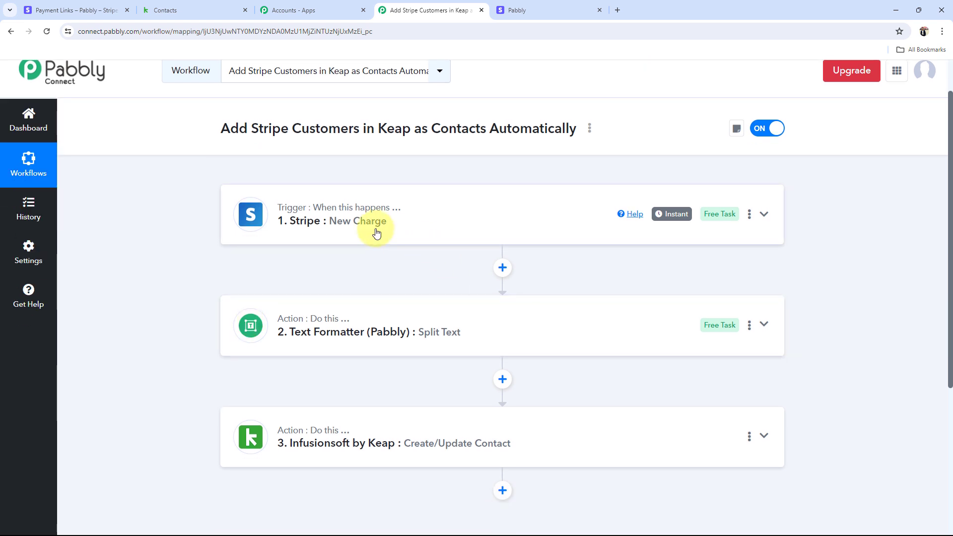